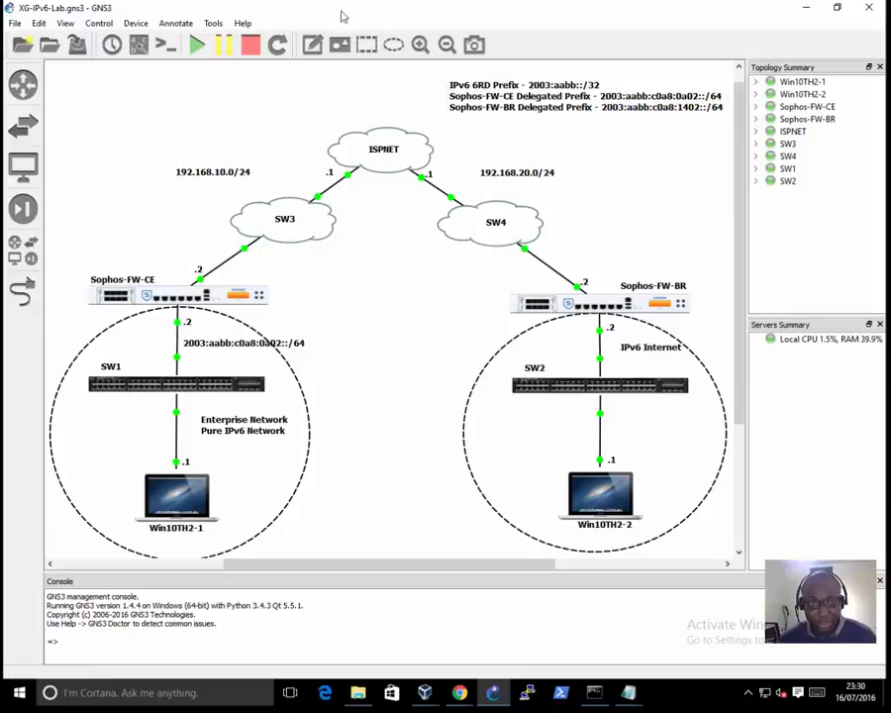
Step: Add a text note reading 2003:aabb:c0a8:1402::/64 above SW2, beside the Sophos-FW-BR link in the IPv6 Internet network
click(312, 45)
click(470, 344)
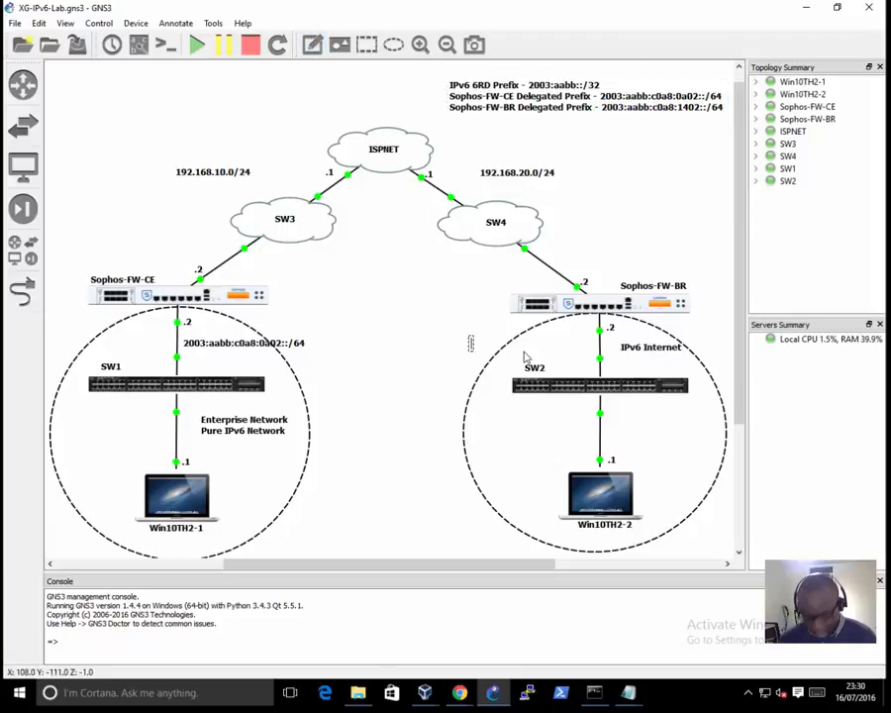
text(2003:aabb:c0a8:1402::/64)
click(562, 358)
drag(560, 349, 562, 348)
click(451, 362)
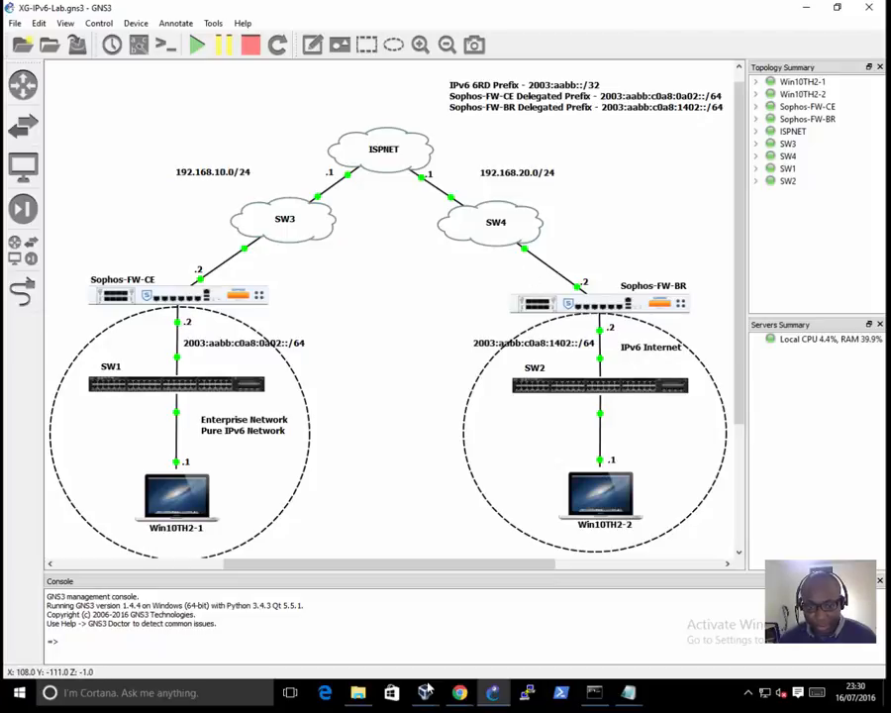
Step: Switch to the Win10TH2-1 virtual machine and open Chrome there in a maximized window
mouse_move(425, 692)
click(388, 614)
click(428, 651)
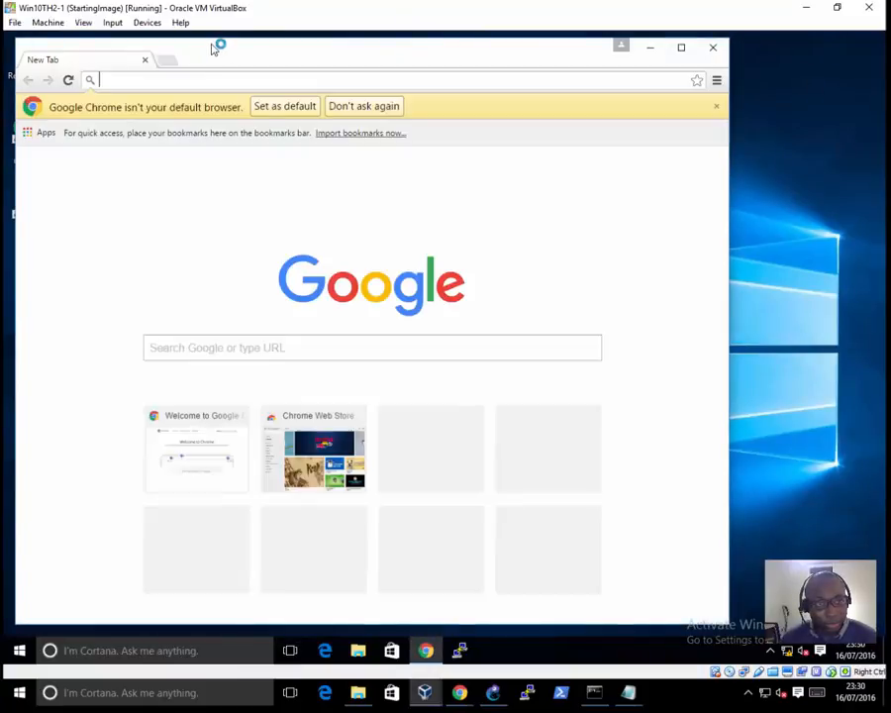
double_click(212, 50)
text(h)
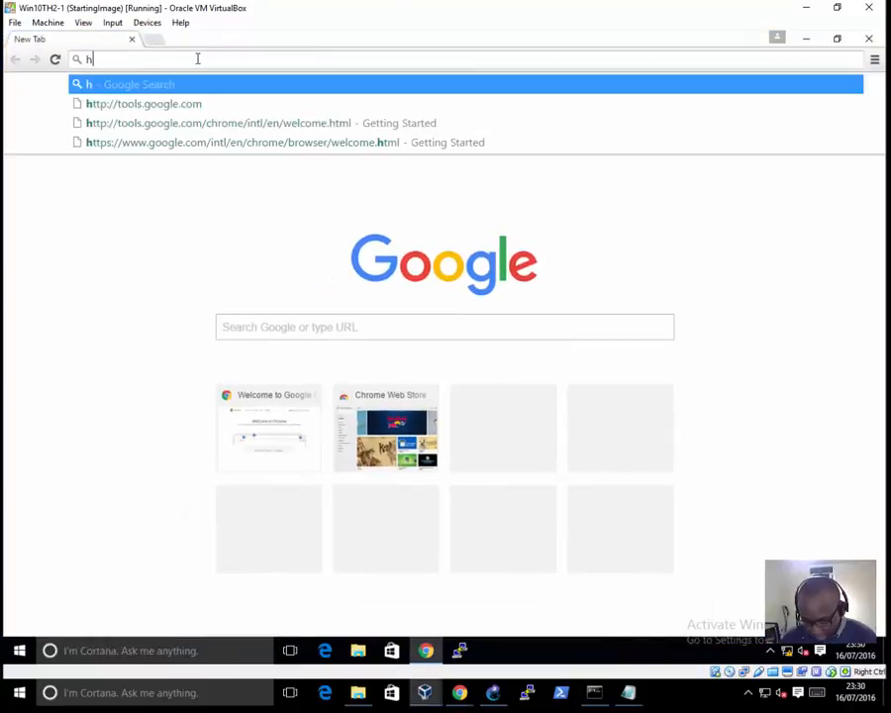
text(ttps://)
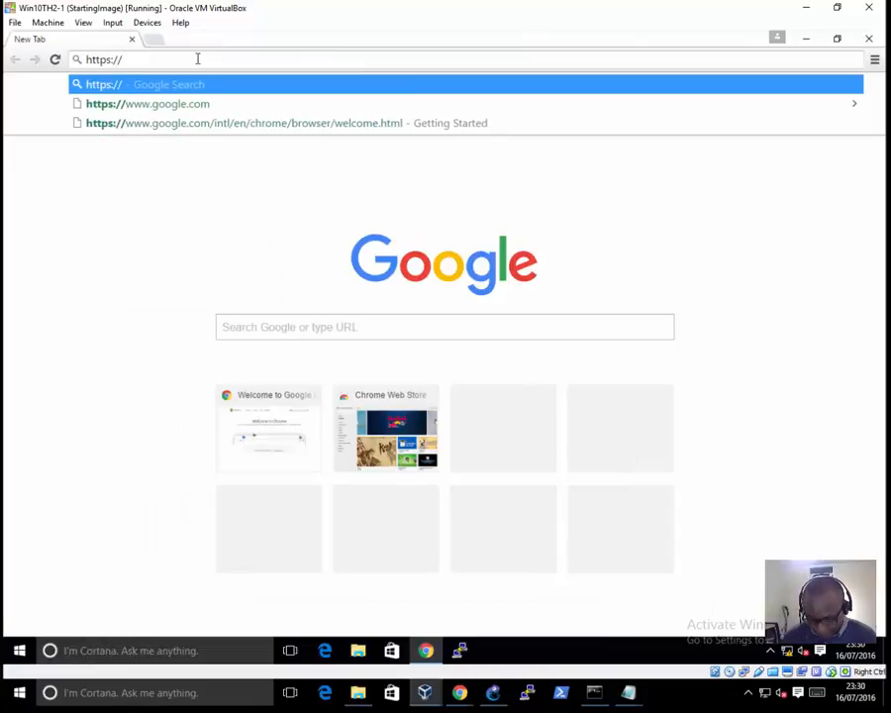
text(172.16.16.167=)
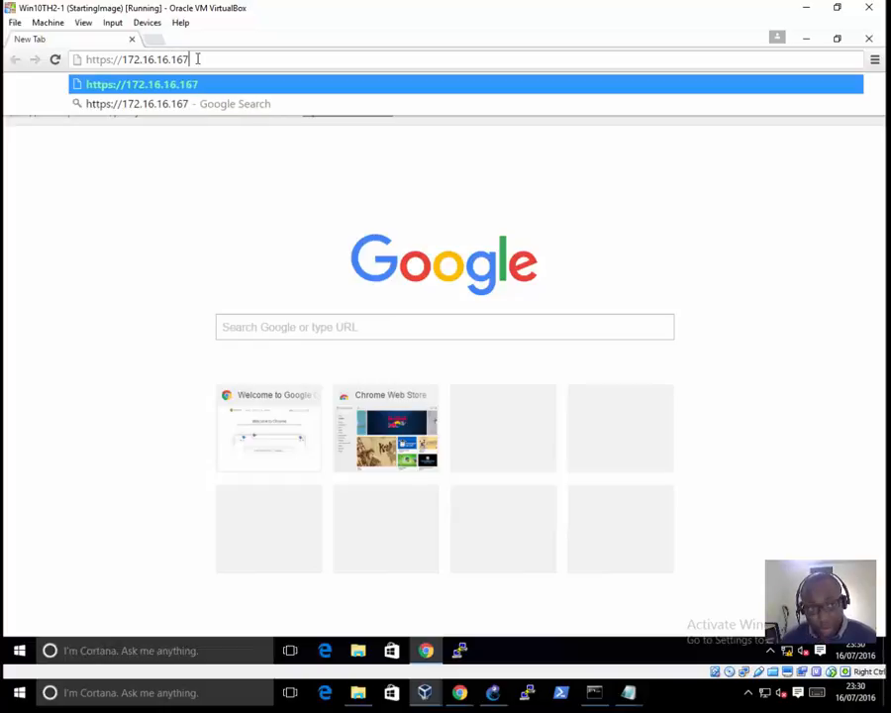
key(BackSpace)
key(BackSpace)
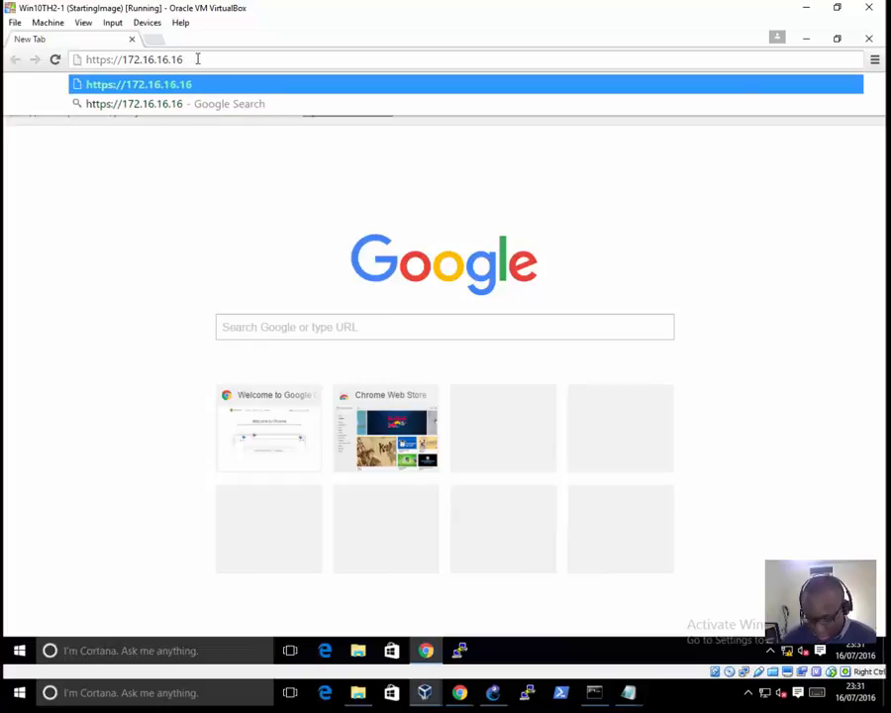
text(:4444)
key(Return)
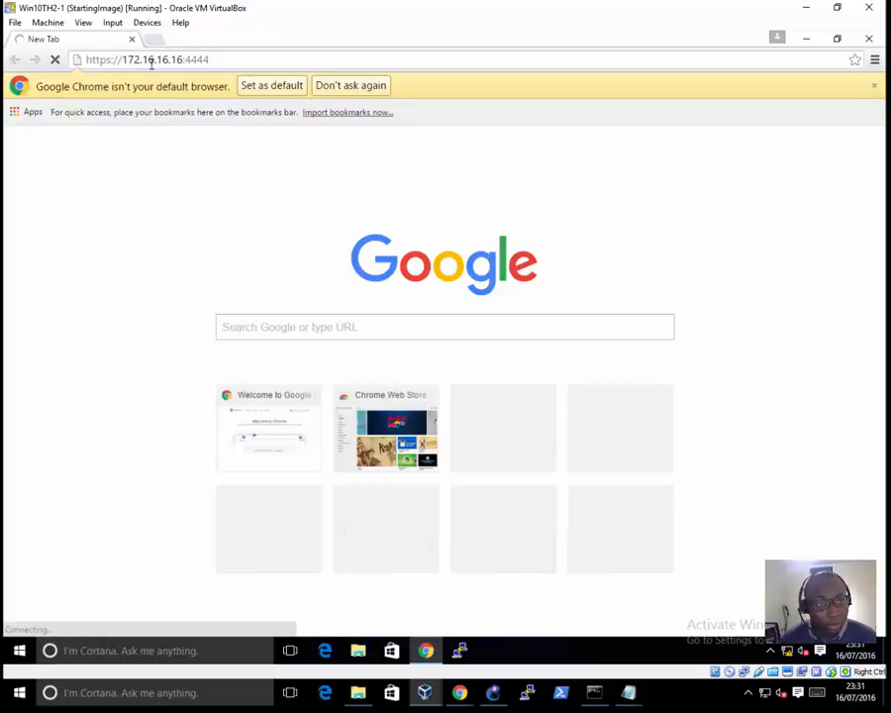
click(424, 692)
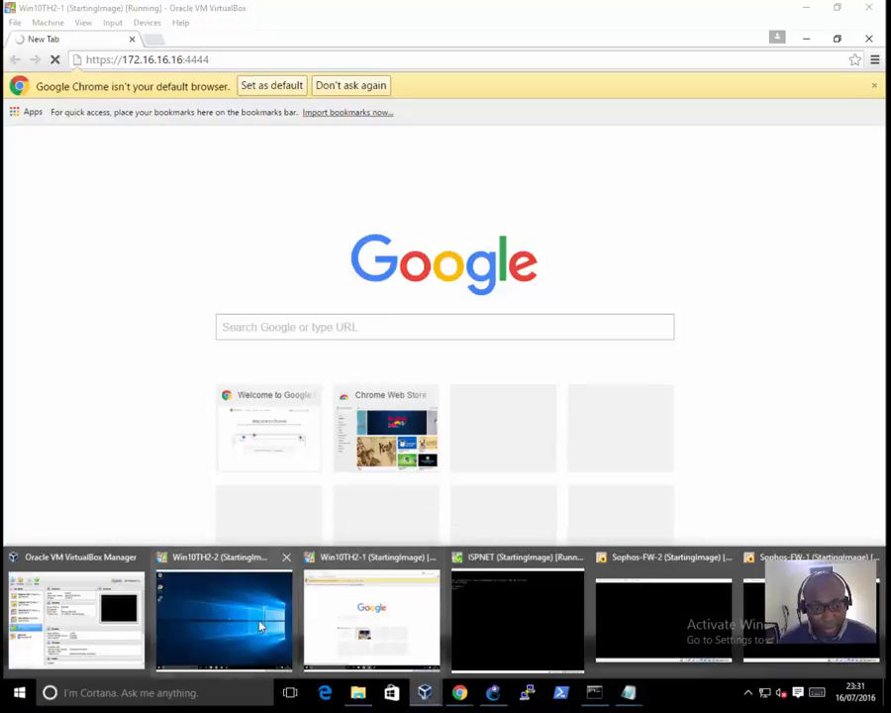
click(219, 606)
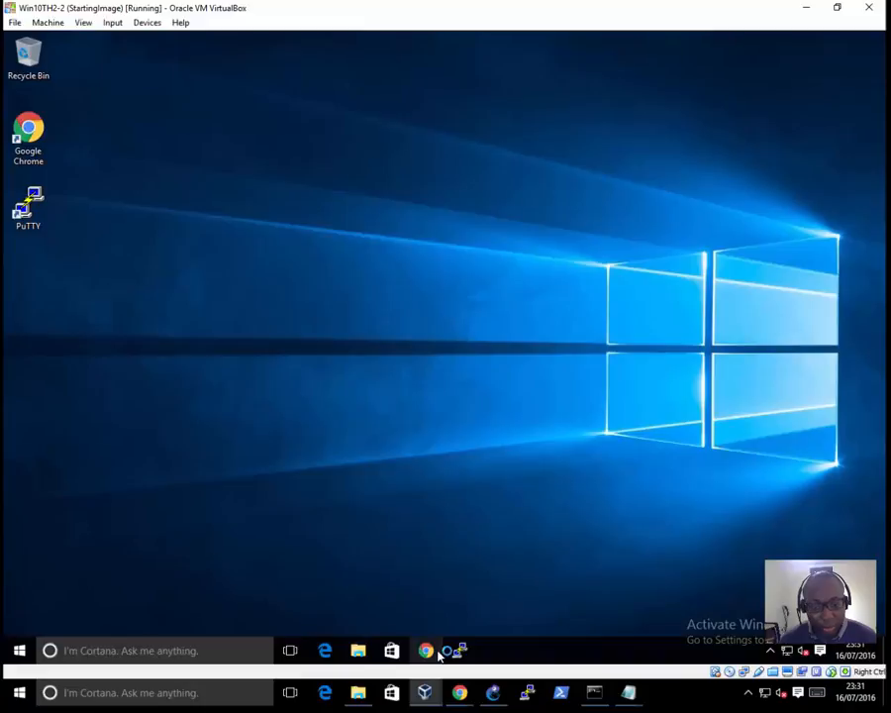
click(457, 694)
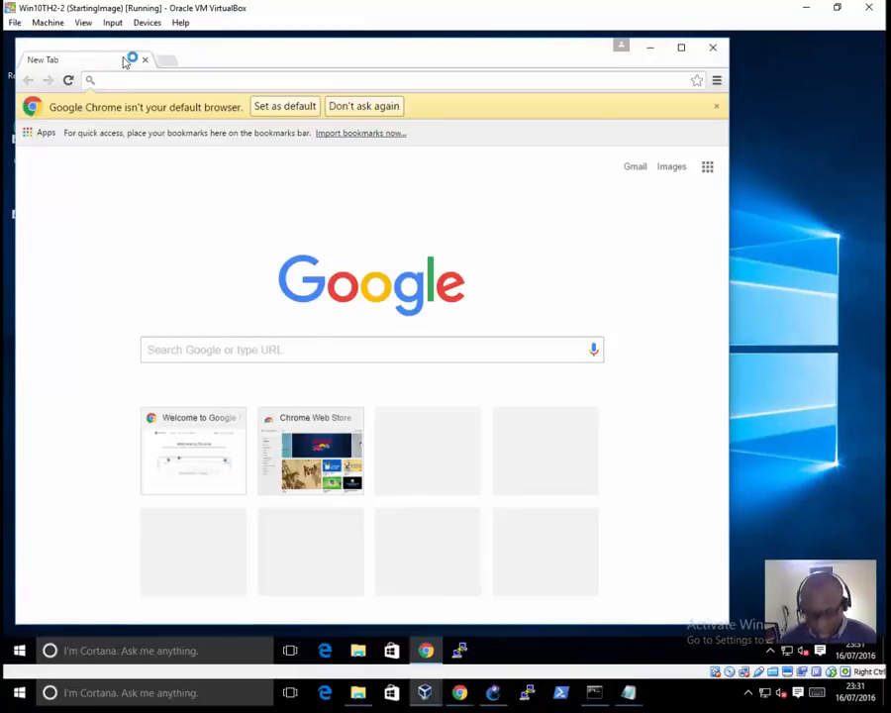
text(https:/)
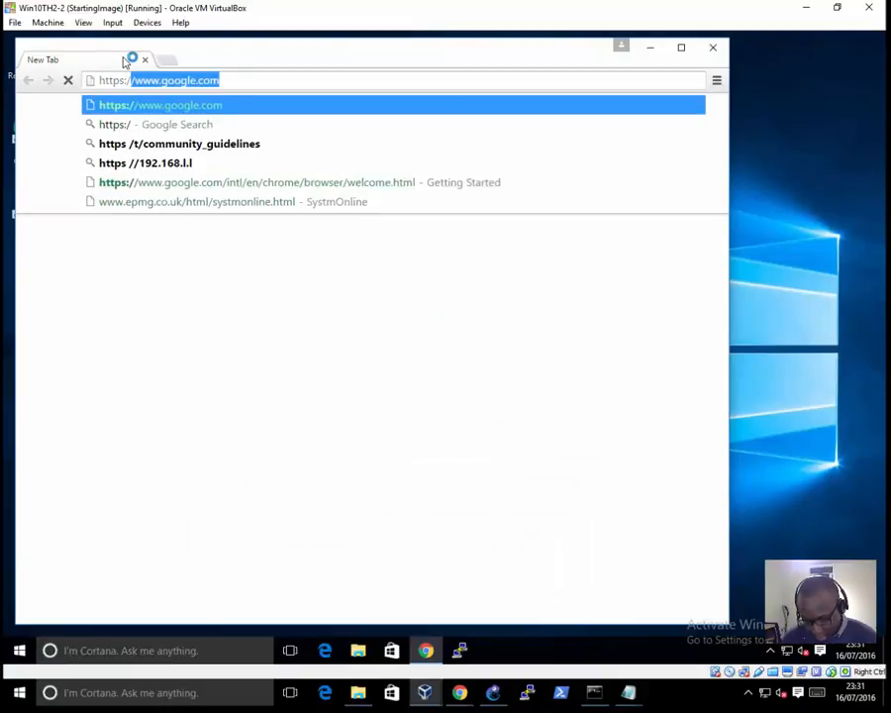
text(/172.16)
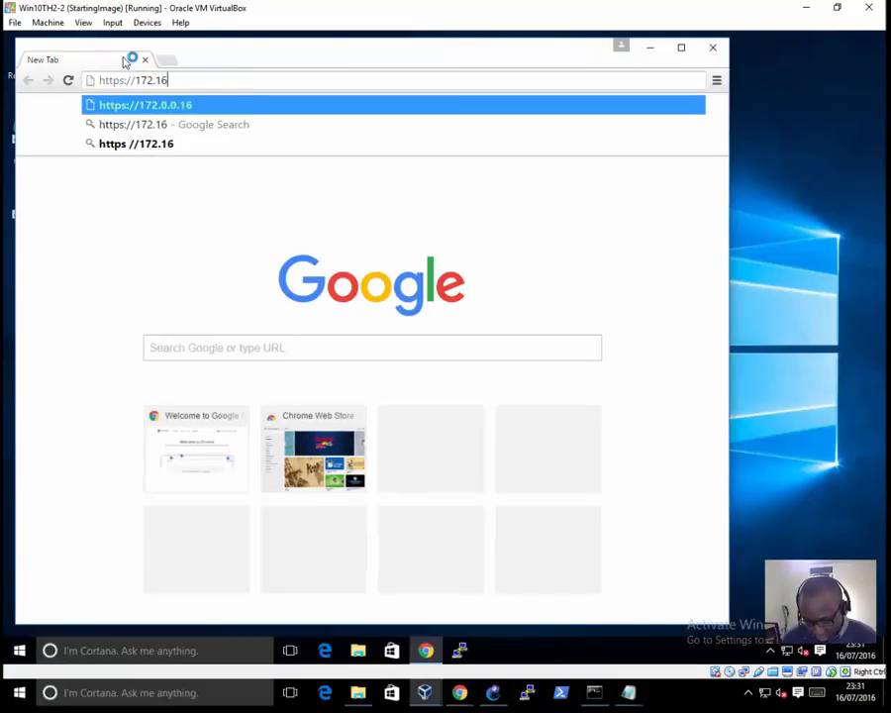
text(.16)
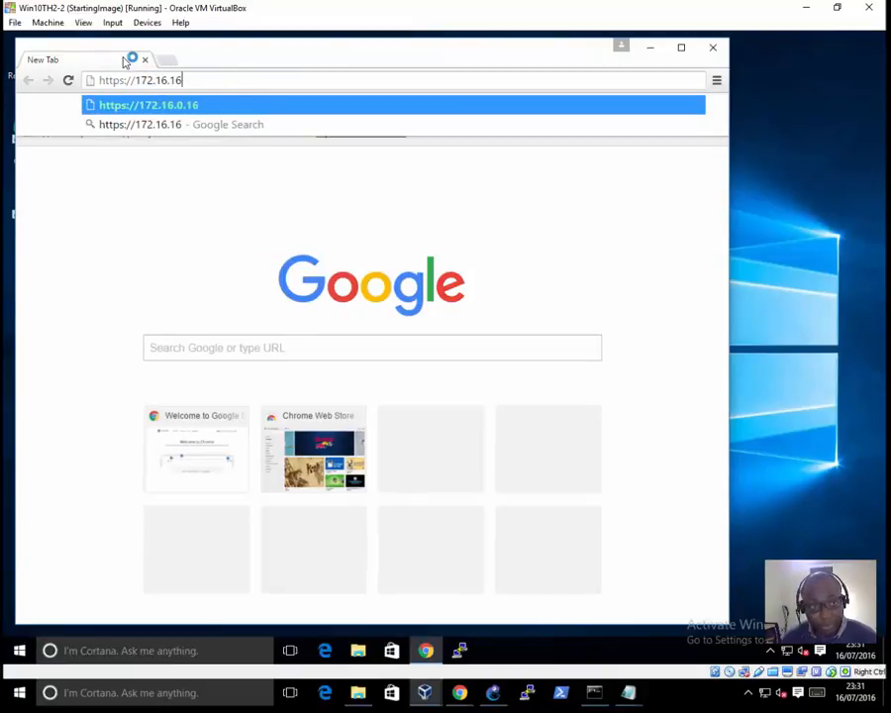
text(.16:4444)
key(Return)
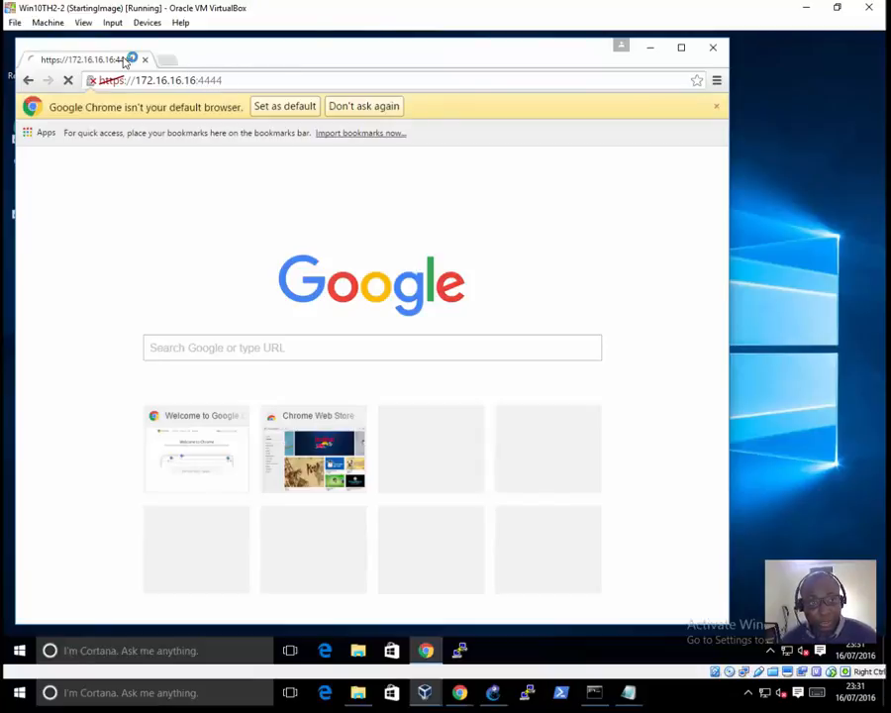
click(683, 50)
Step: Return to Win10TH2-1 and ping 172.16.16.16 from a Command Prompt to test the firewall connection
mouse_move(420, 697)
click(368, 619)
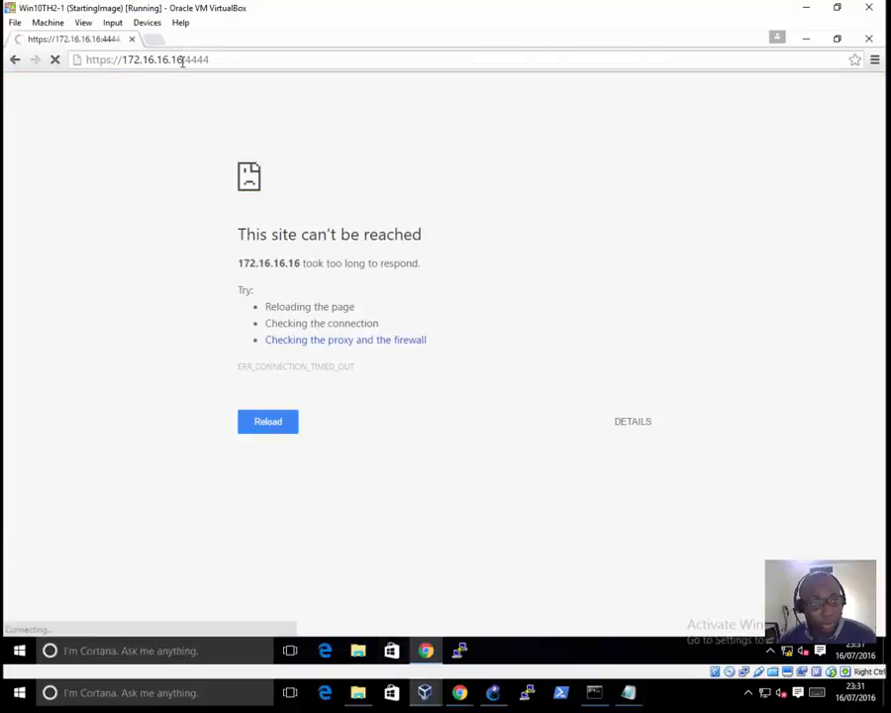
drag(164, 62, 124, 64)
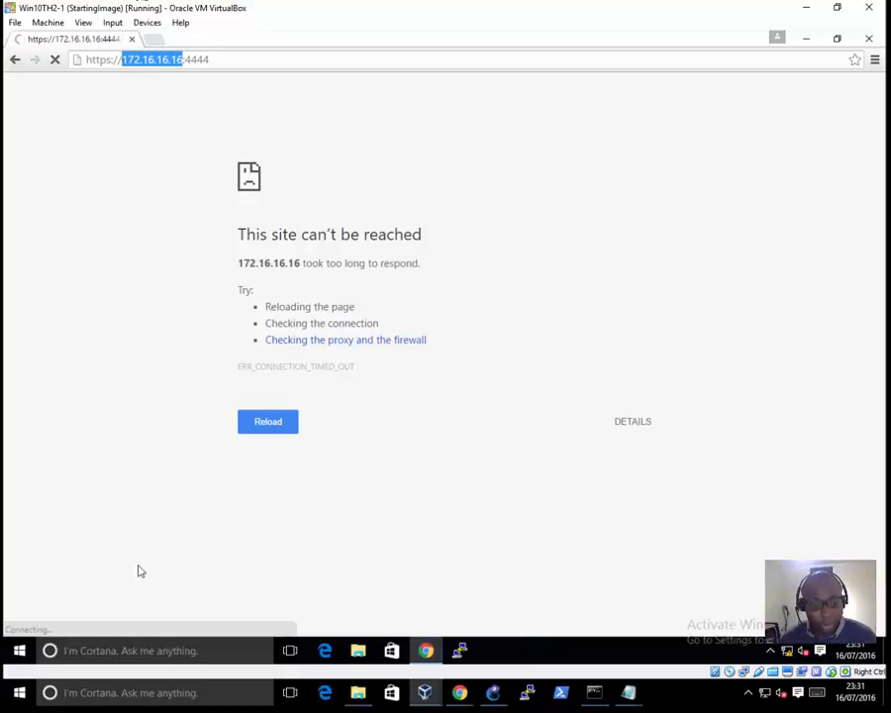
right_click(19, 651)
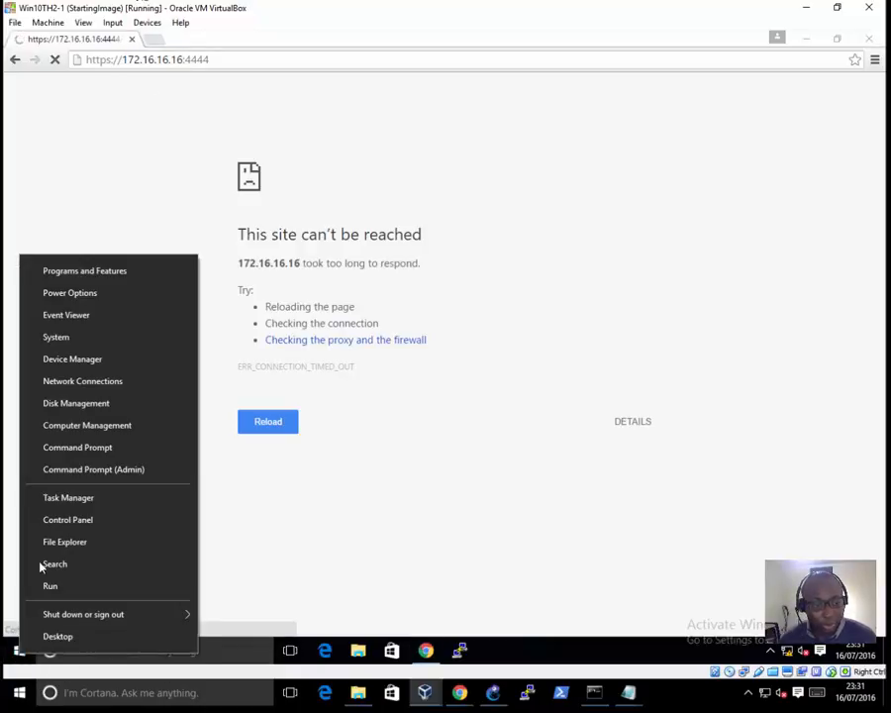
click(72, 447)
click(265, 271)
text(ping 172.16.16.16)
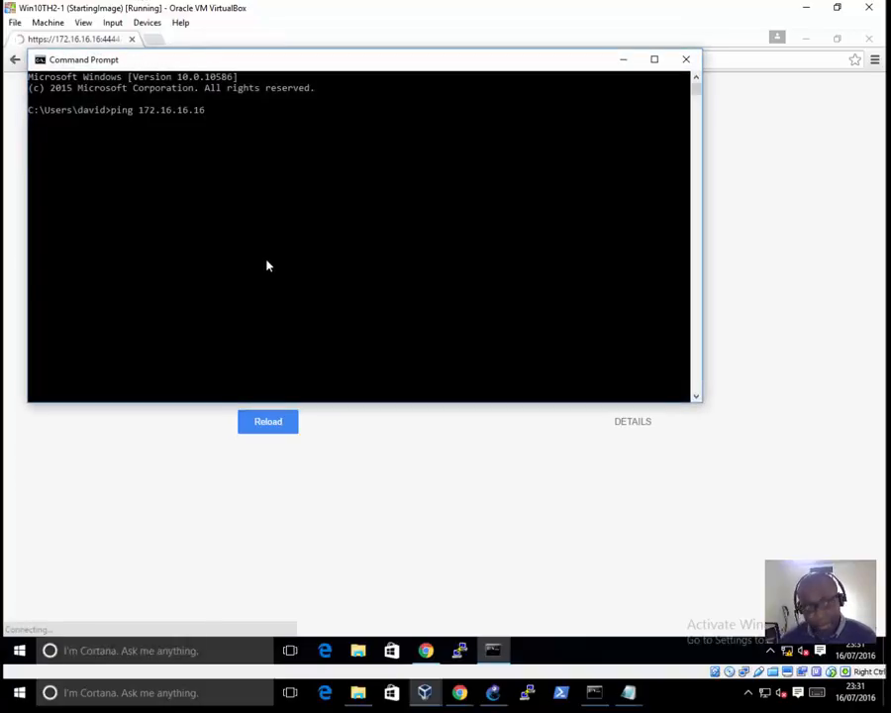
key(Return)
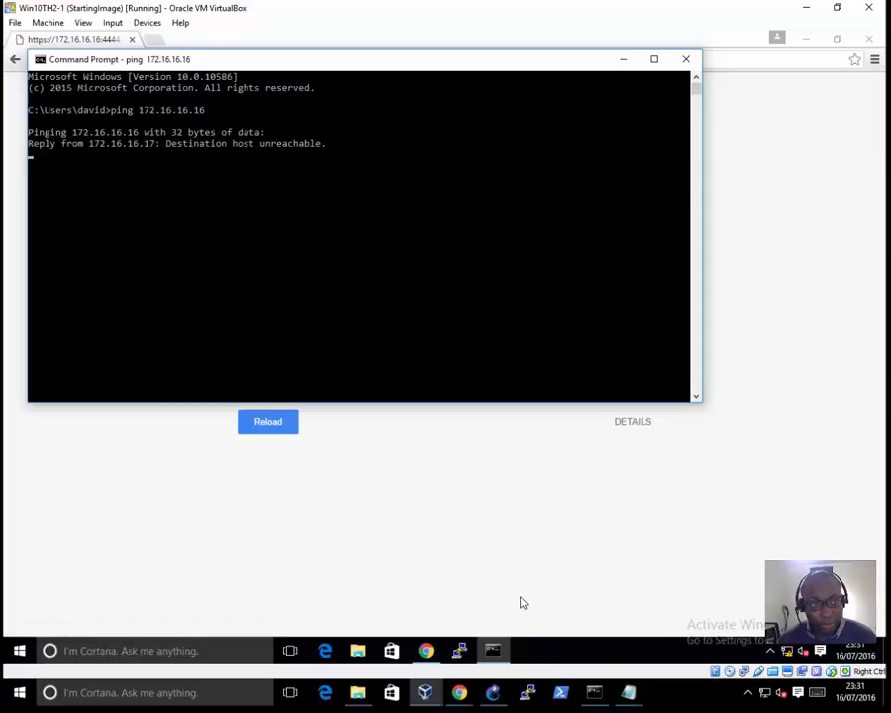
Step: Open the Internet Protocol Version 4 properties of Win10TH2-1's Ethernet adapter to check its addressing
right_click(792, 649)
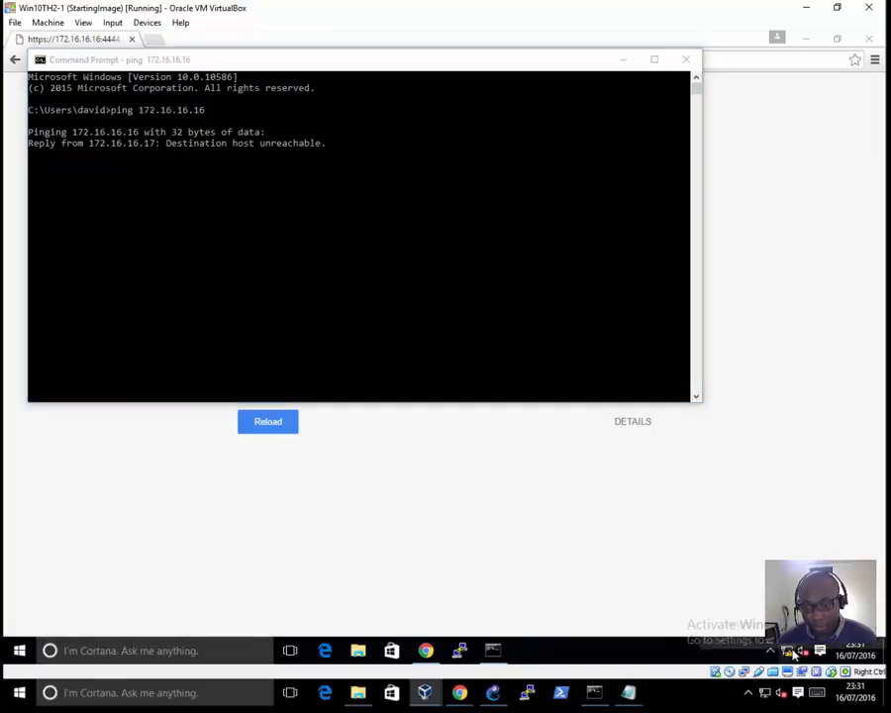
click(750, 639)
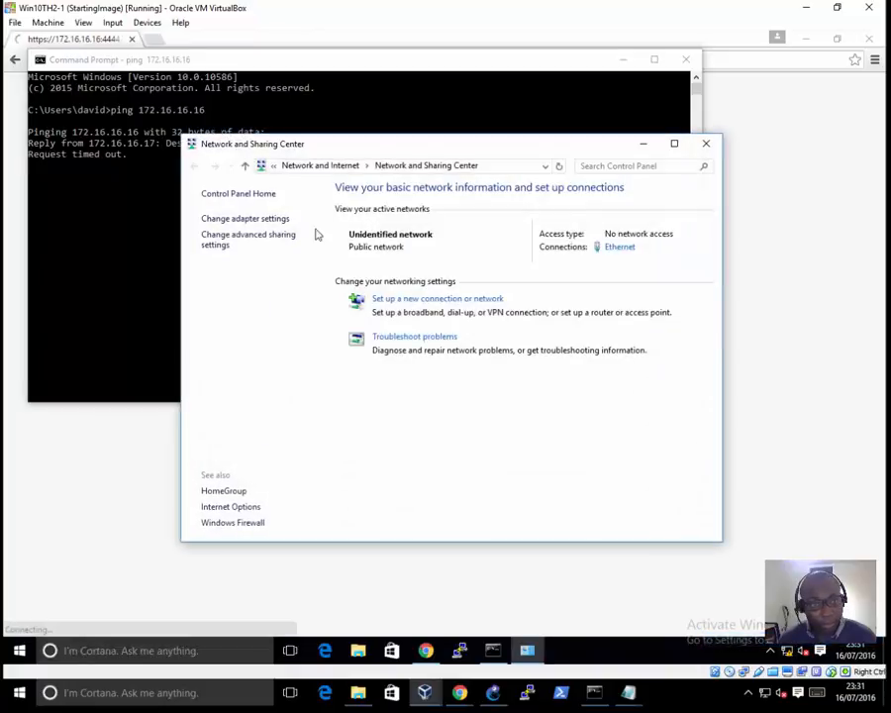
click(270, 220)
right_click(304, 251)
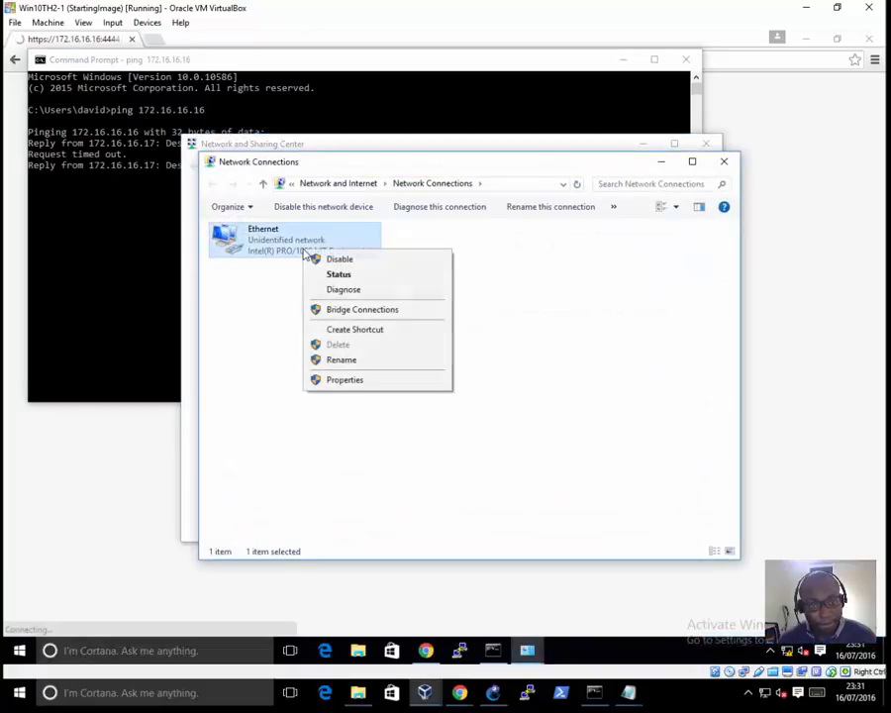
click(337, 379)
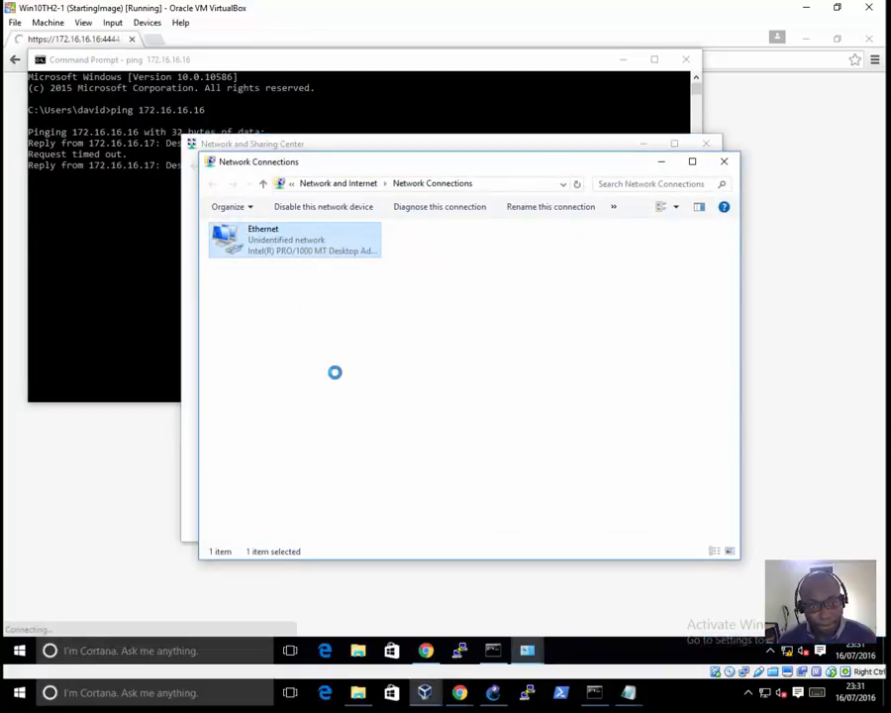
double_click(390, 367)
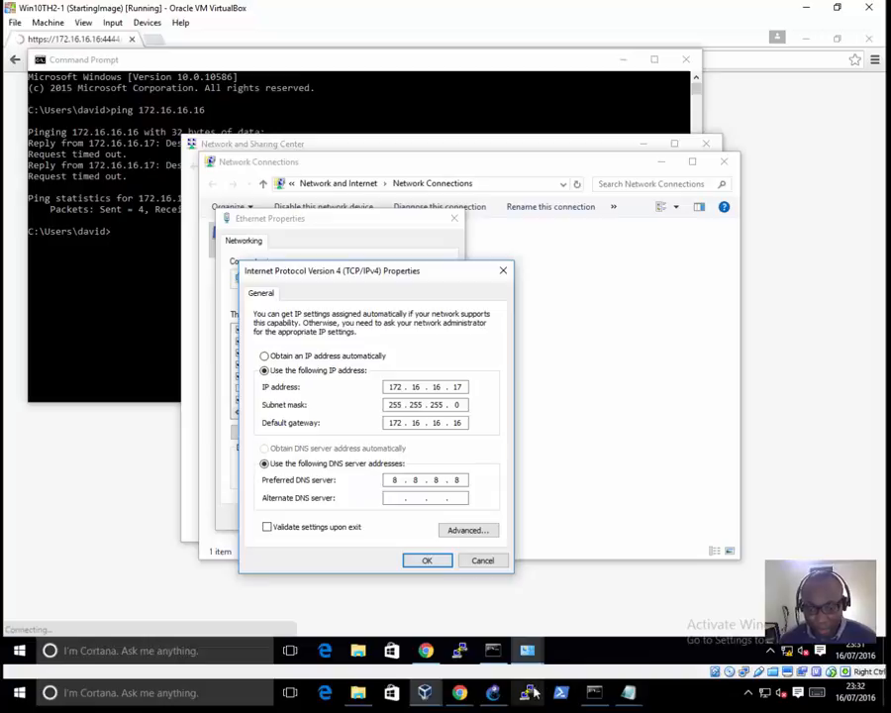
Step: Check the Sophos-FW-1 virtual machine's console, then return to the Command Prompt on Win10TH2-1
mouse_move(436, 699)
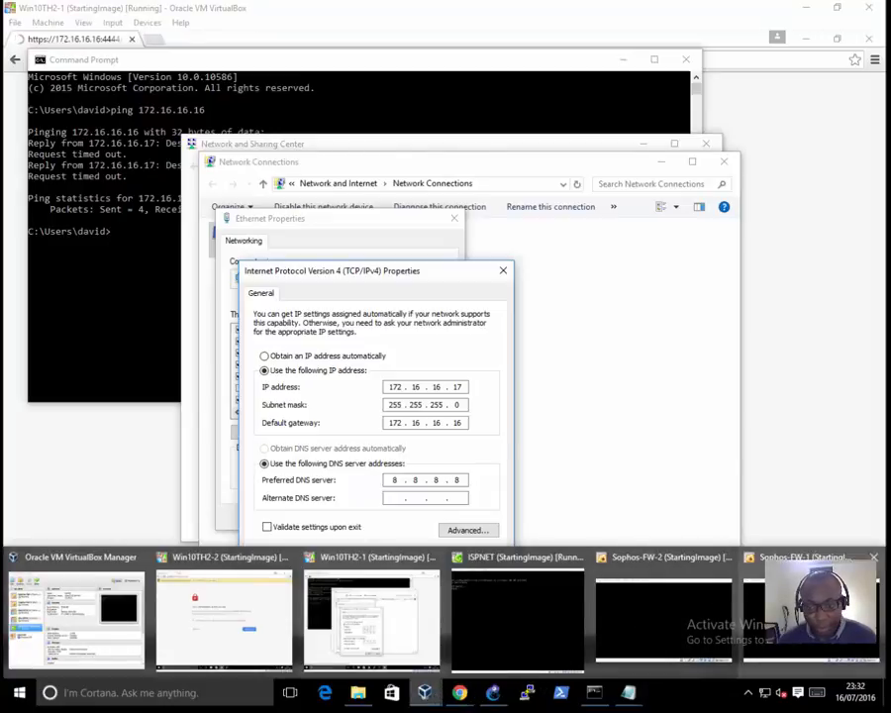
click(808, 609)
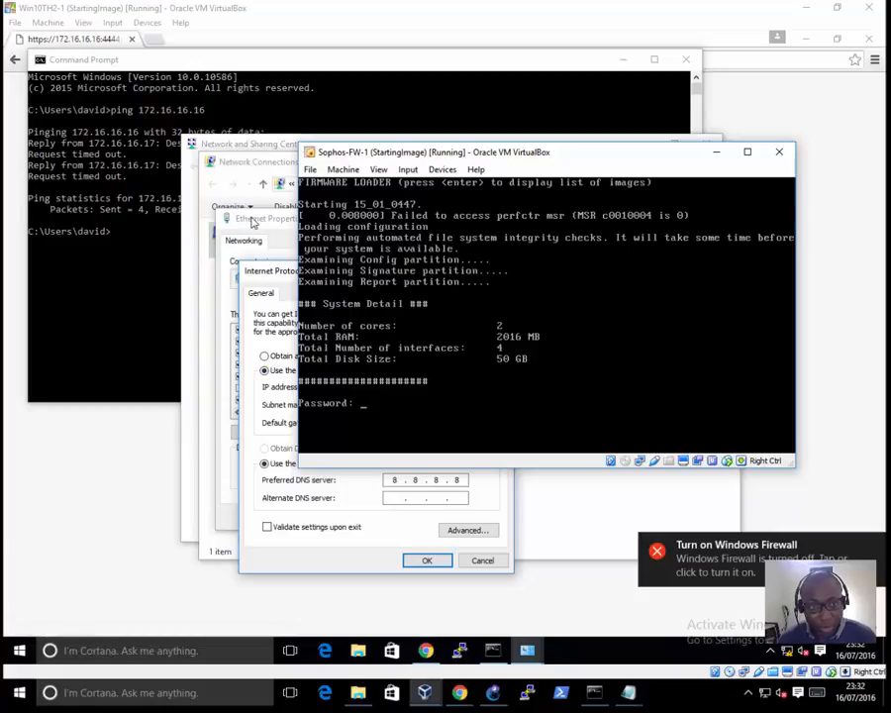
click(99, 232)
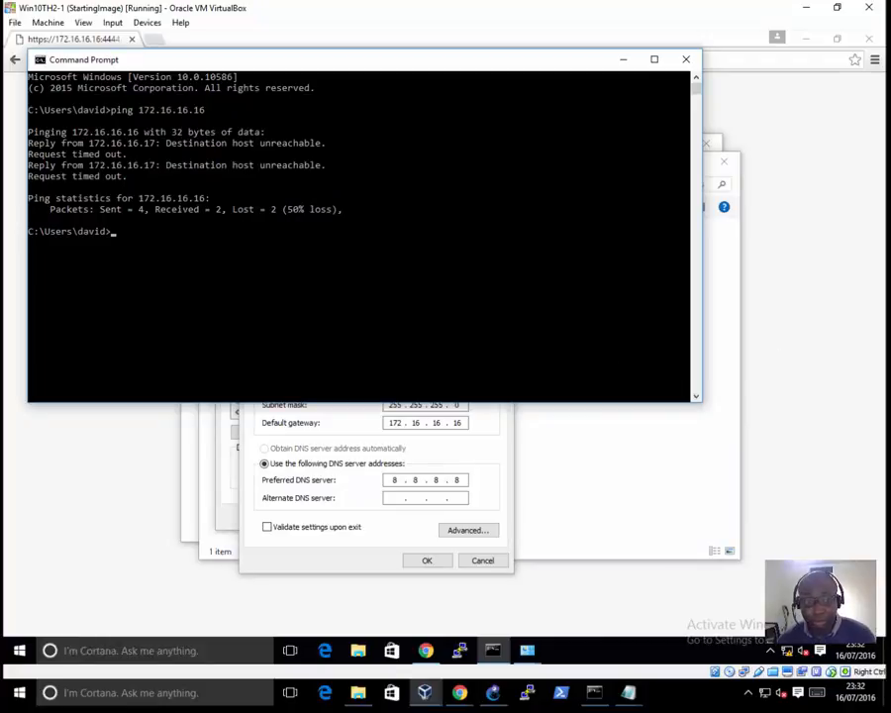
Step: Switch to Win10TH2-2 and proceed past the certificate warning to the web console at 172.16.16.16
click(424, 693)
click(180, 608)
click(244, 403)
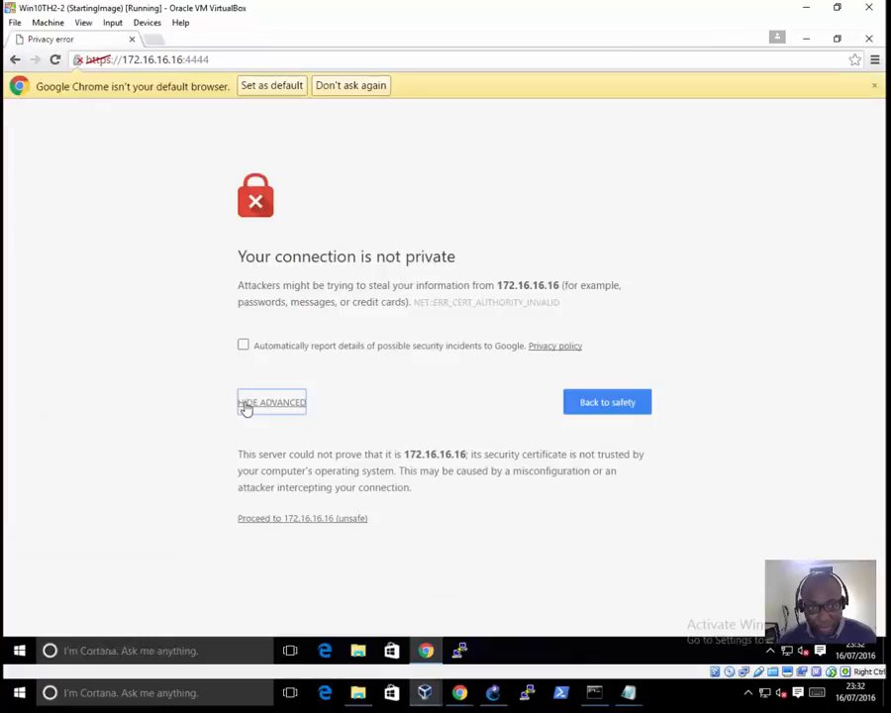
click(303, 519)
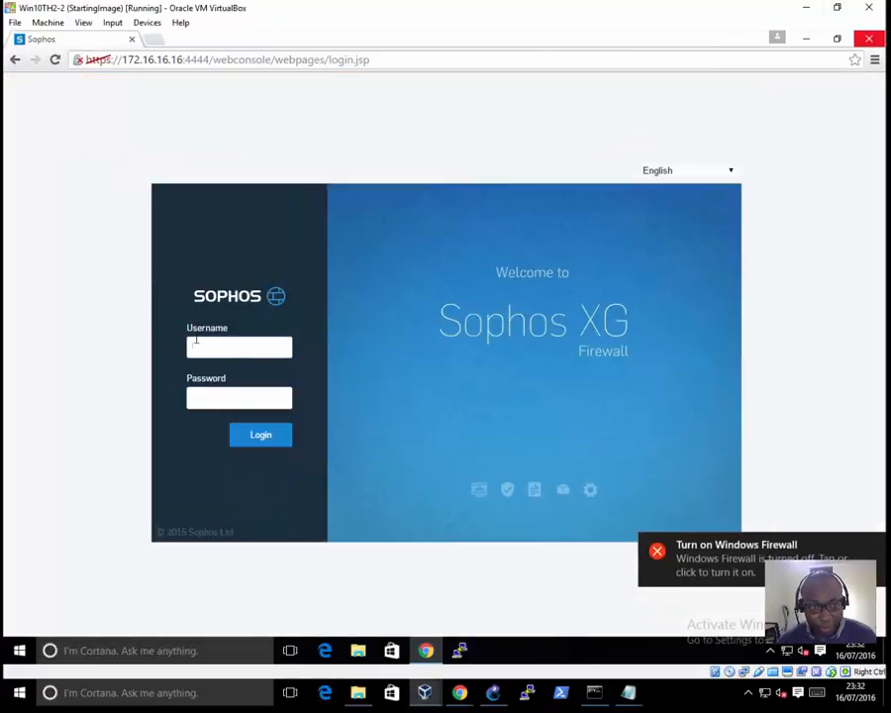
Step: Sign in to the Sophos web console with the administrator username and password
click(196, 341)
key(Tab)
text(a)
key(Return)
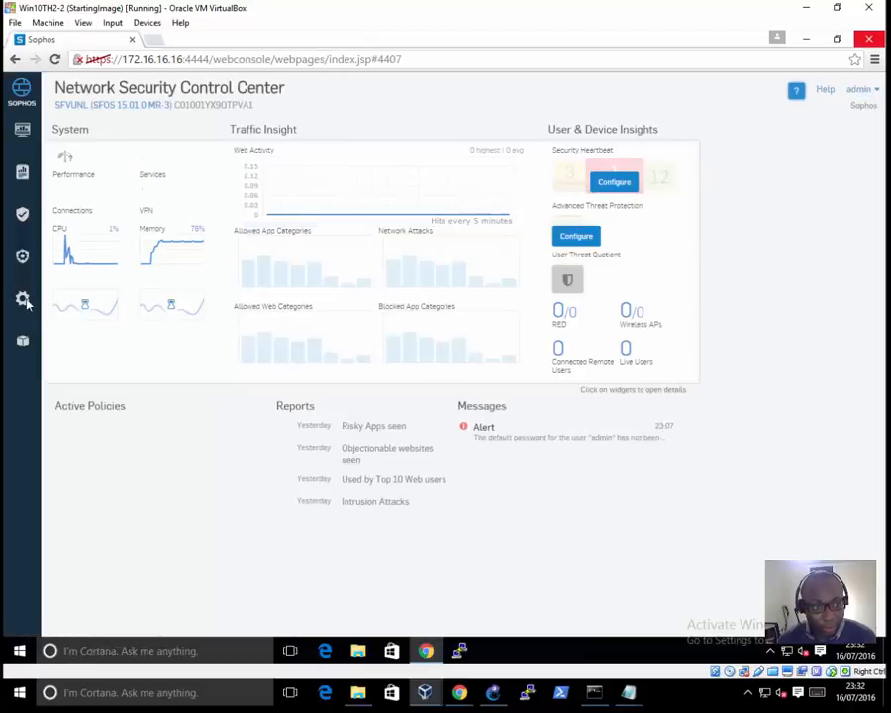
Step: Open the settings of the Port1 LAN interface from the firewall's network interfaces
click(22, 297)
mouse_move(118, 125)
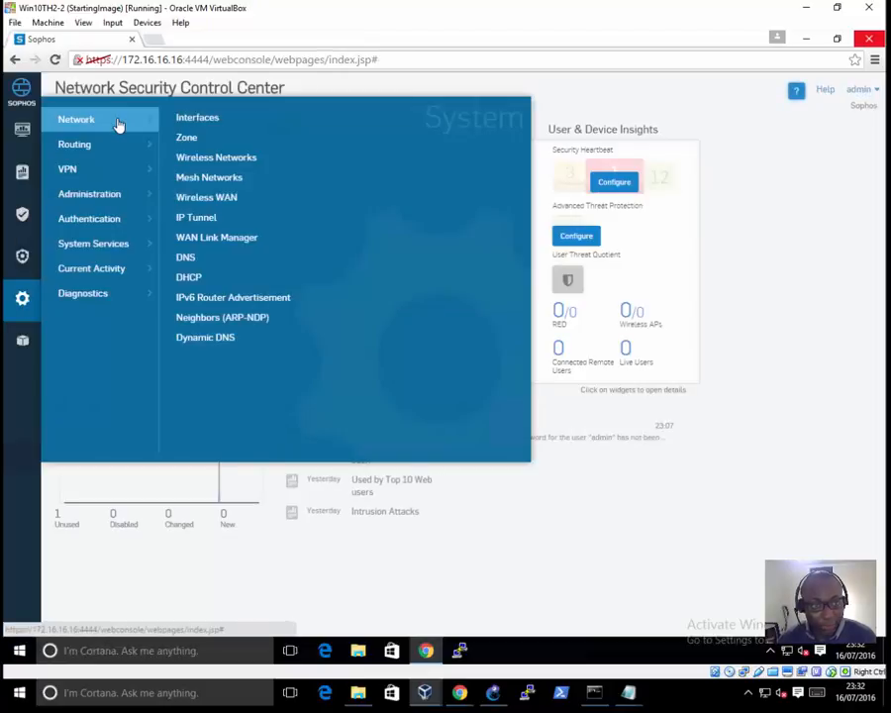
click(194, 117)
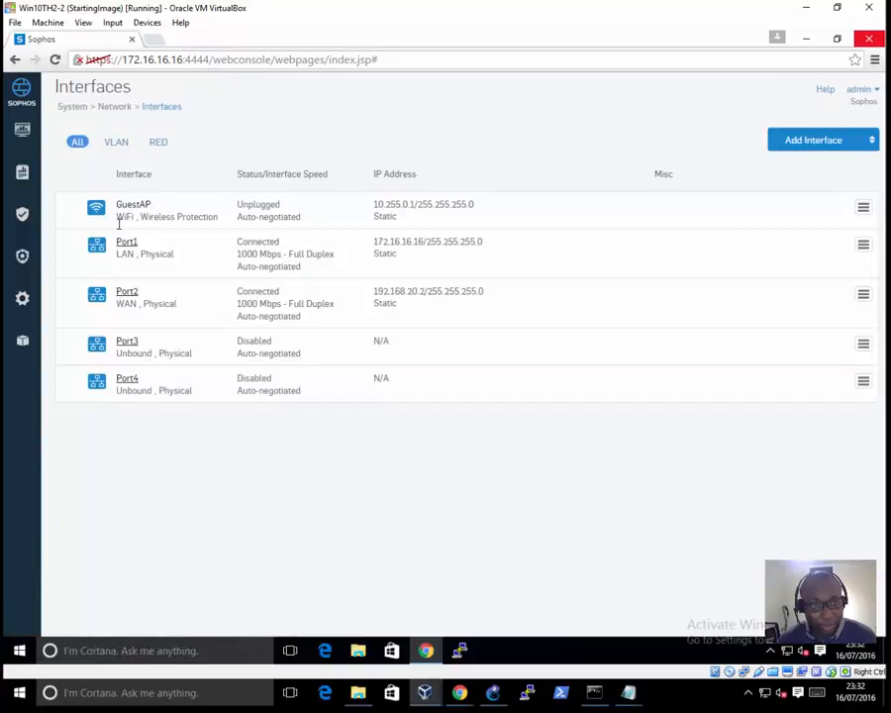
click(125, 242)
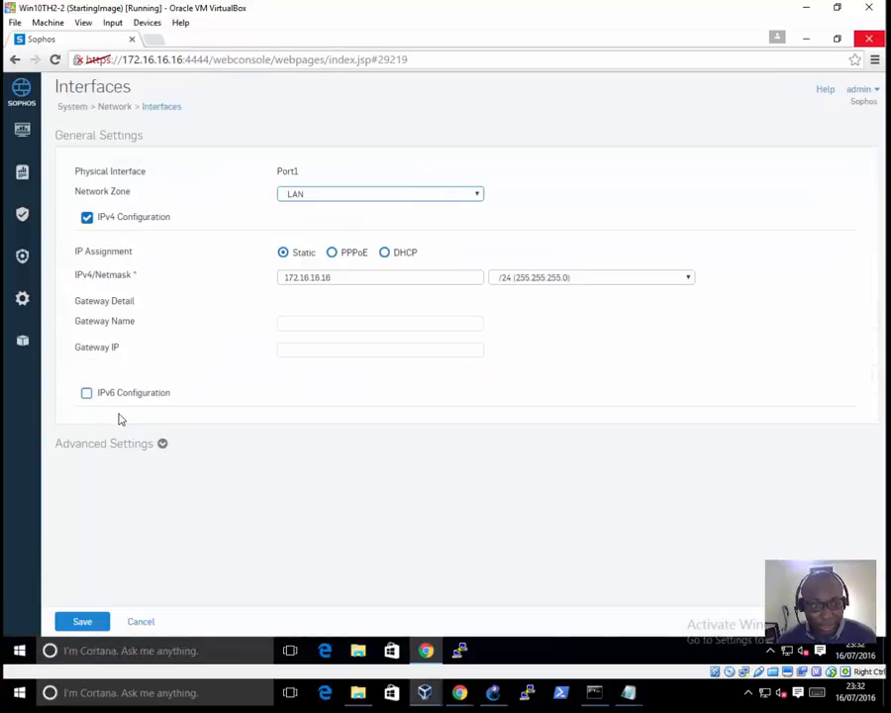
Step: Enable IPv6 configuration on Port1, and copy the 2003:aabb:c0a8:1402::/64 prefix label from the GNS3 topology
click(86, 396)
click(307, 454)
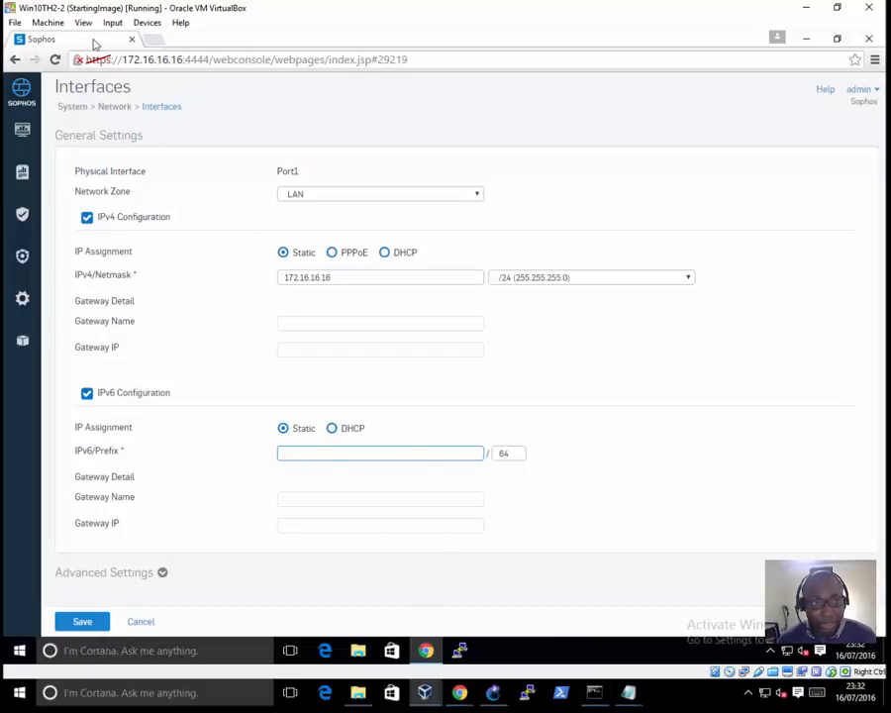
click(493, 693)
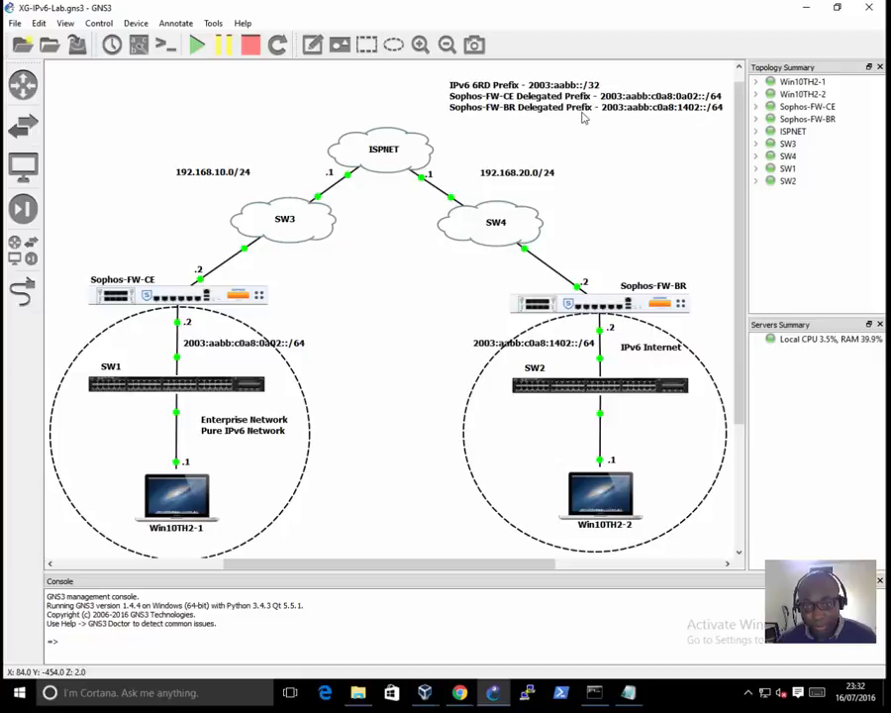
double_click(505, 345)
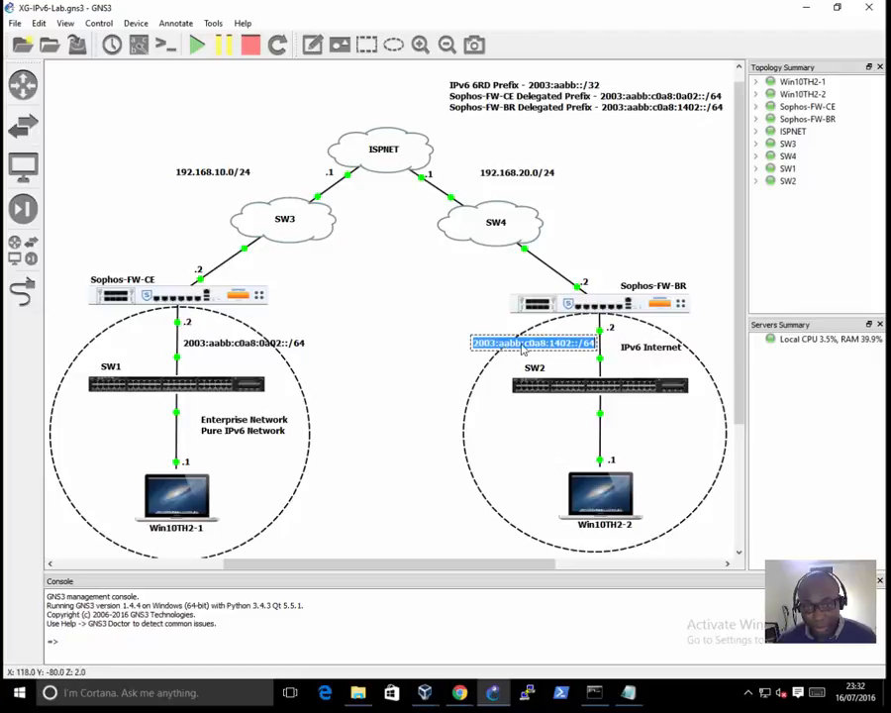
click(568, 348)
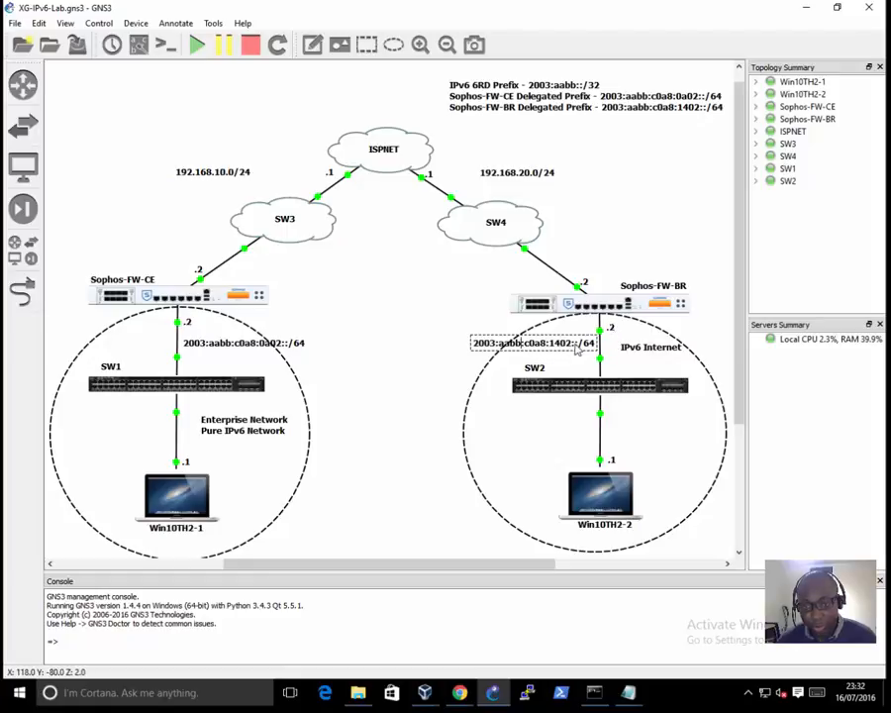
drag(578, 345, 433, 345)
right_click(482, 342)
click(519, 363)
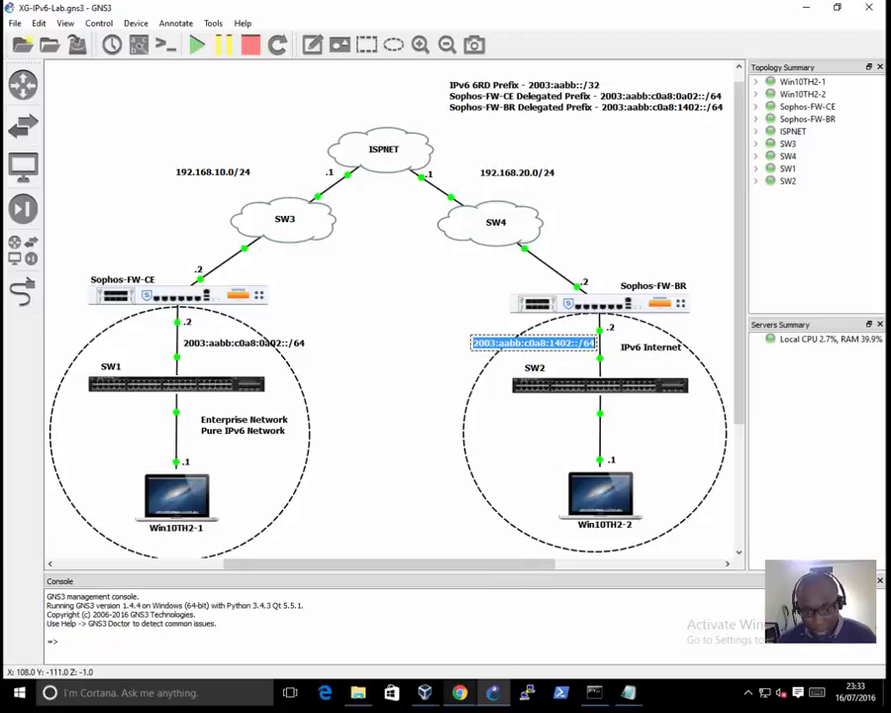
Step: Switch back to Win10TH2-2 and set the virtual machine's shared clipboard to Bidirectional
mouse_move(425, 693)
click(235, 592)
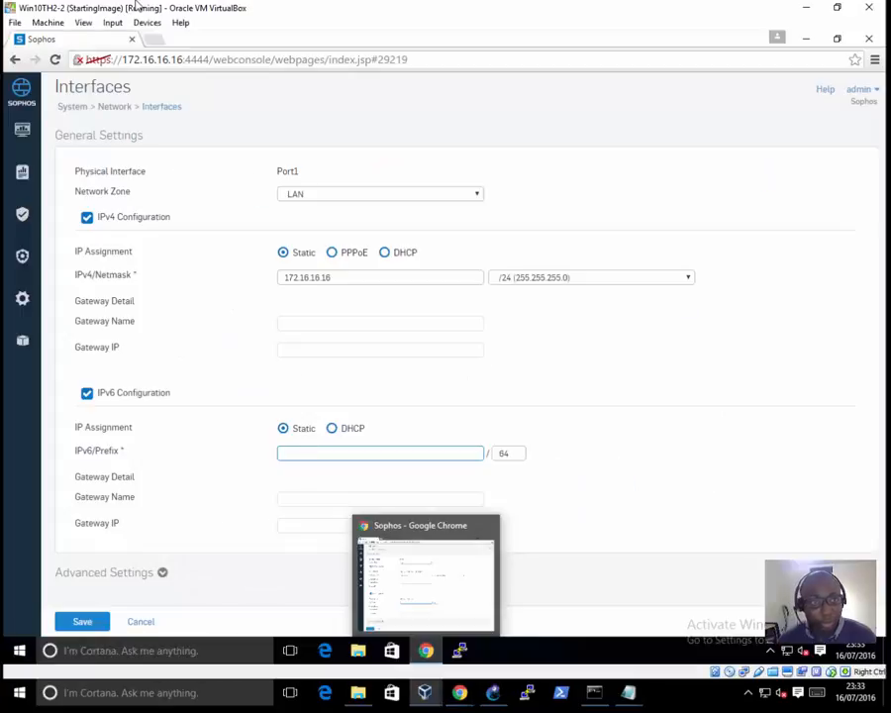
click(140, 23)
mouse_move(273, 123)
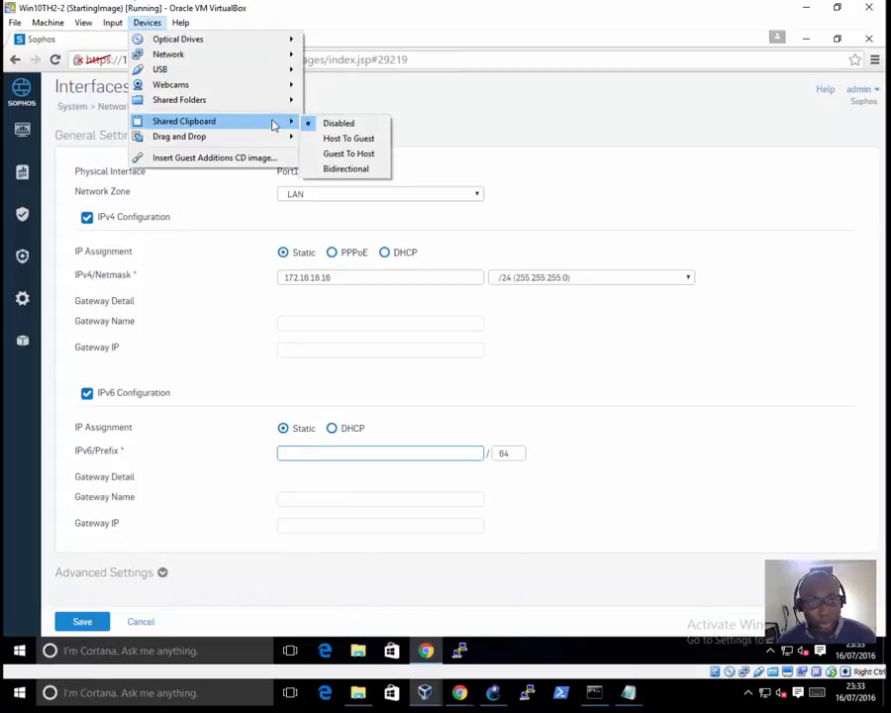
click(347, 171)
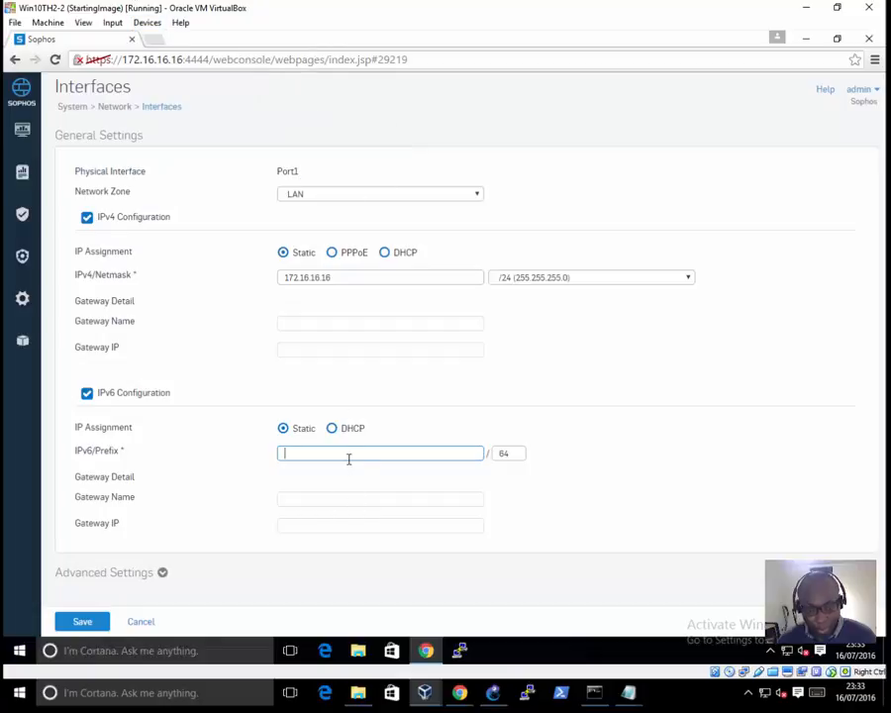
Step: Copy the Sophos-FW-BR LAN prefix from GNS3 again and set Port1's static IPv6 address to 2003:aabb:c0a8:1402::2
click(495, 691)
double_click(585, 348)
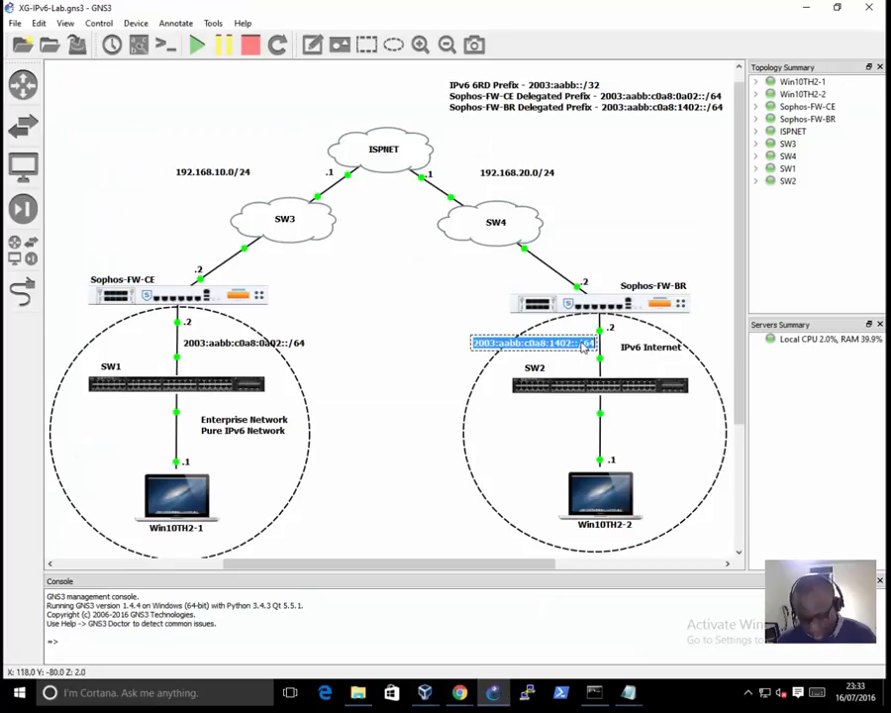
mouse_move(425, 693)
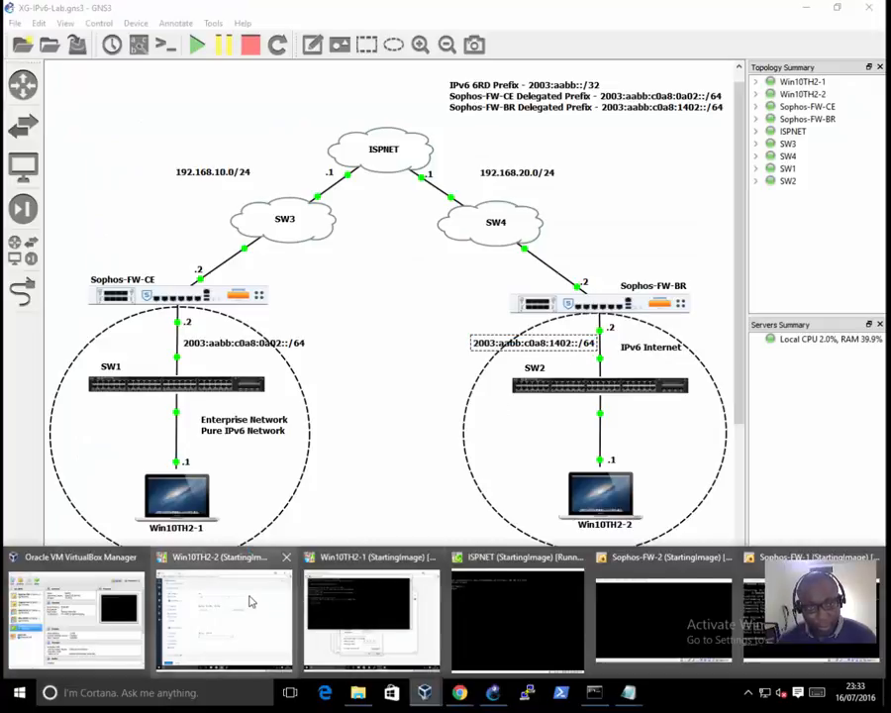
click(250, 648)
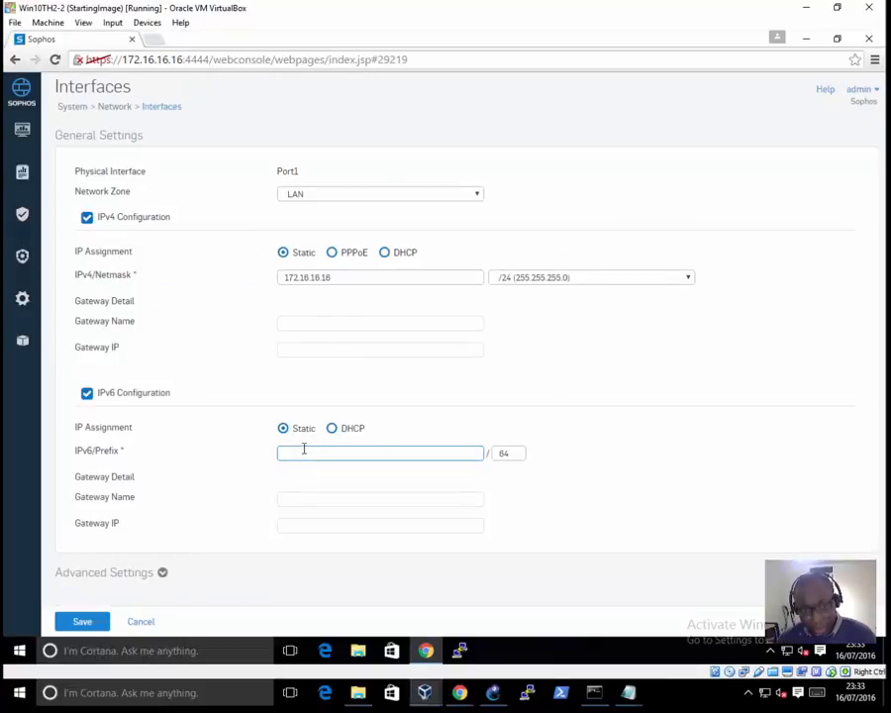
key(ctrl+v)
drag(368, 453, 569, 384)
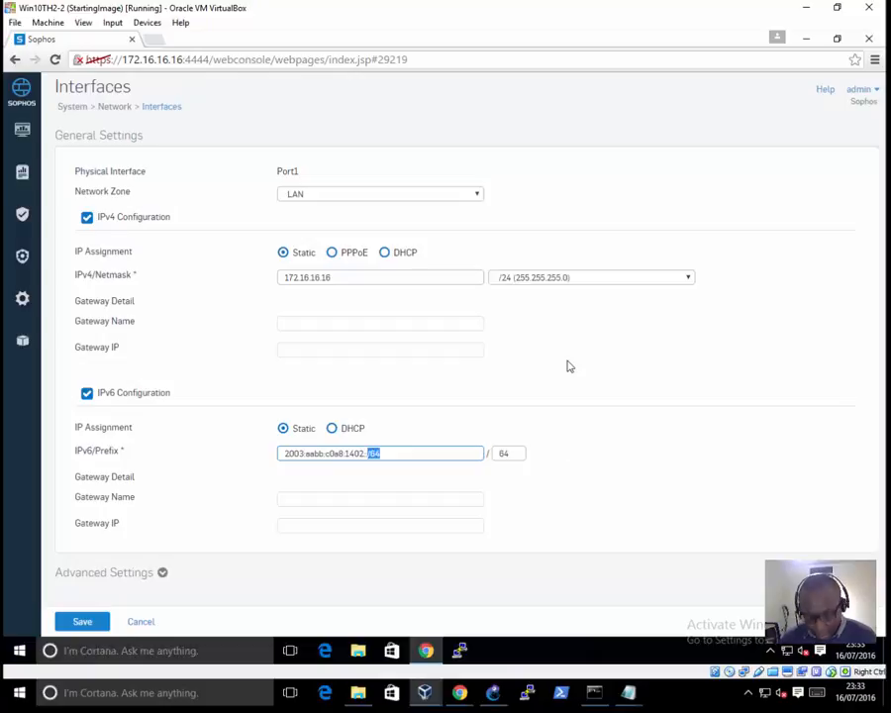
text(2)
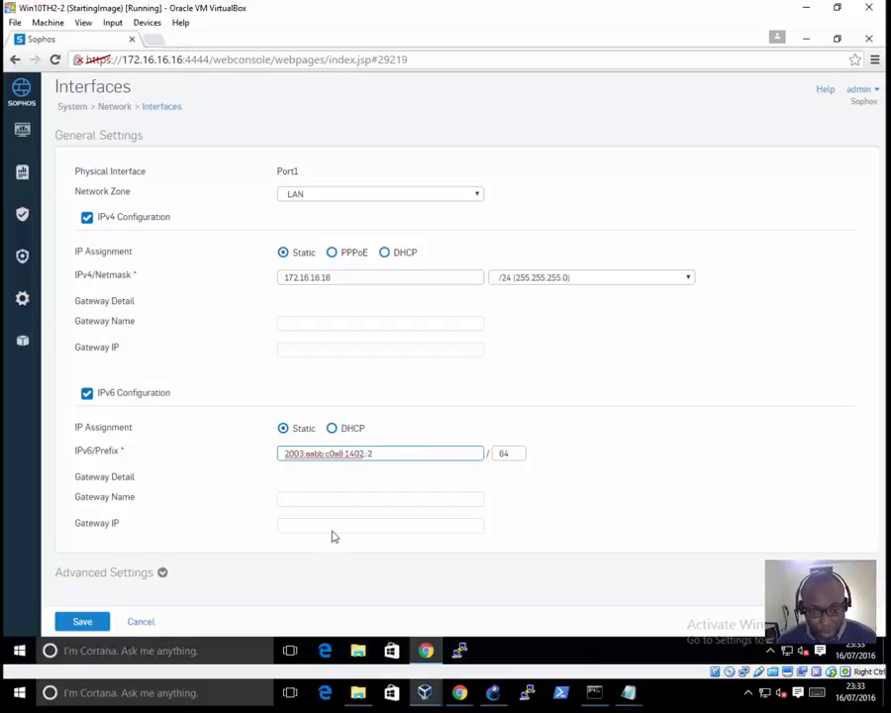
Step: Check the GNS3 topology, copy Port1's IPv6 address, then save the interface settings and confirm the update
click(493, 692)
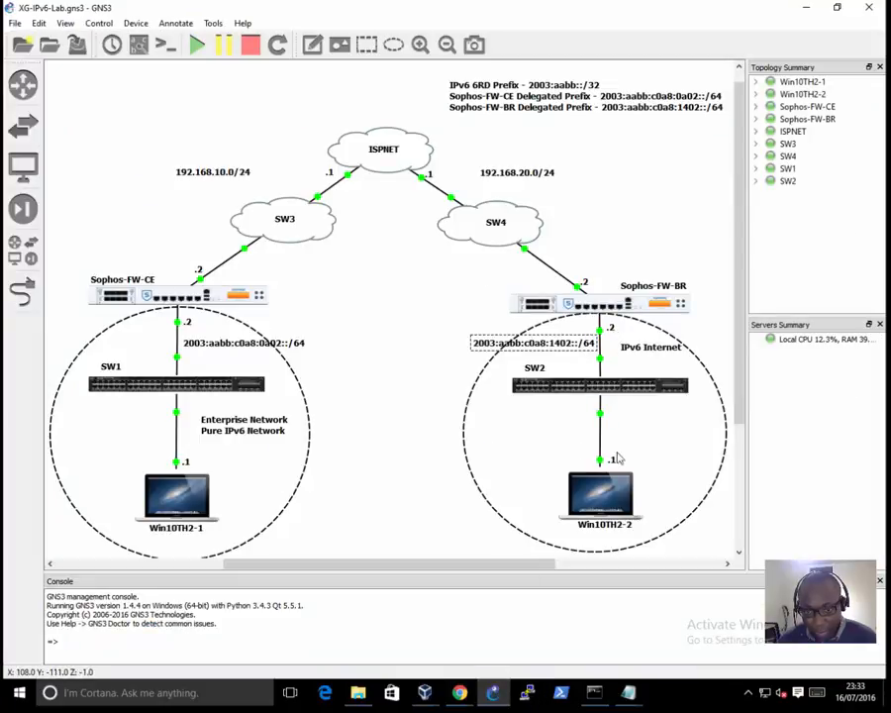
click(501, 698)
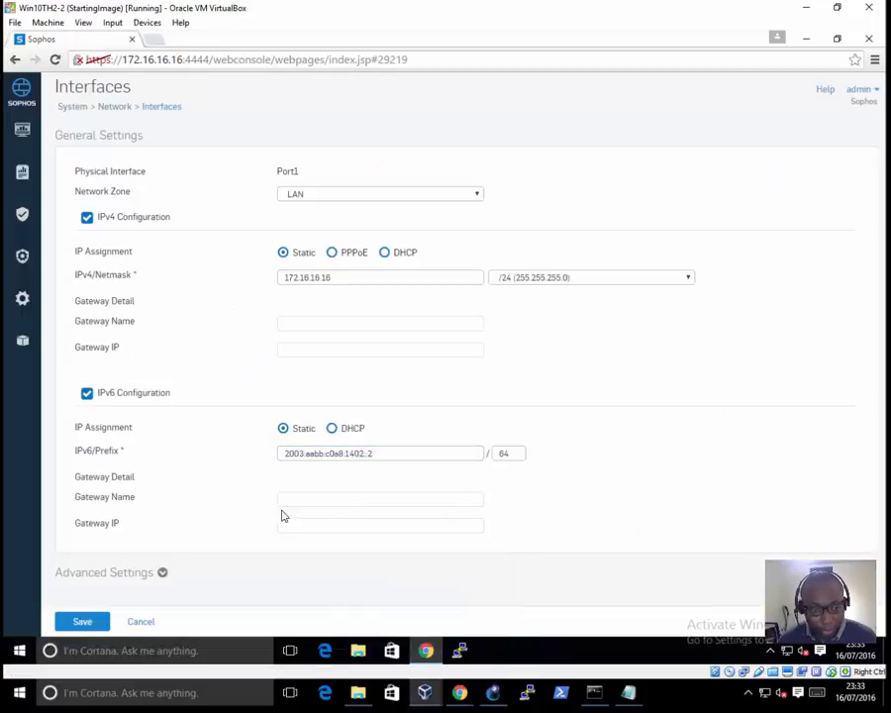
click(396, 453)
key(ctrl+a)
key(ctrl+c)
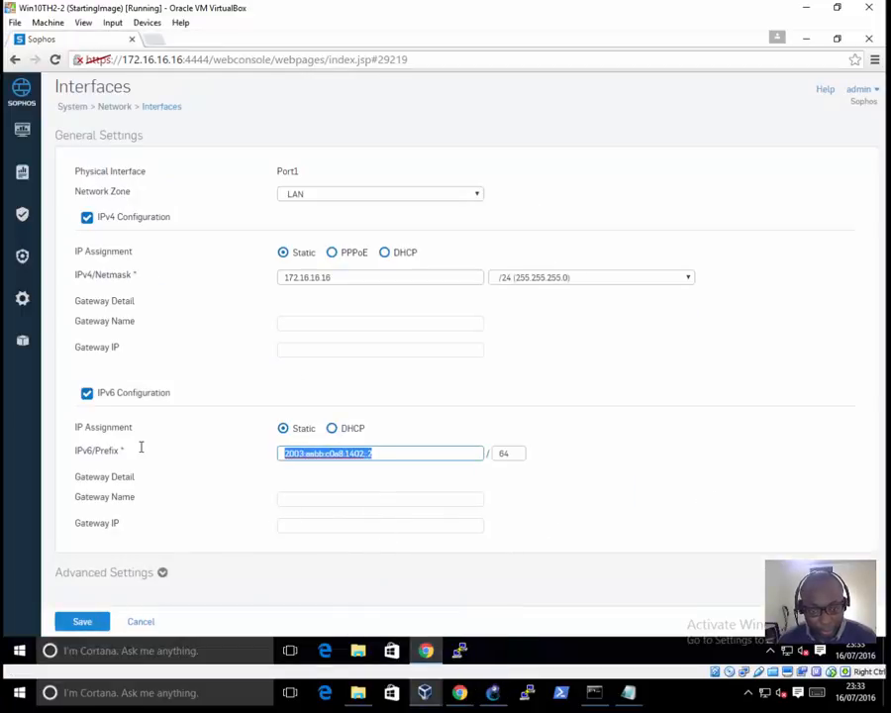
click(82, 622)
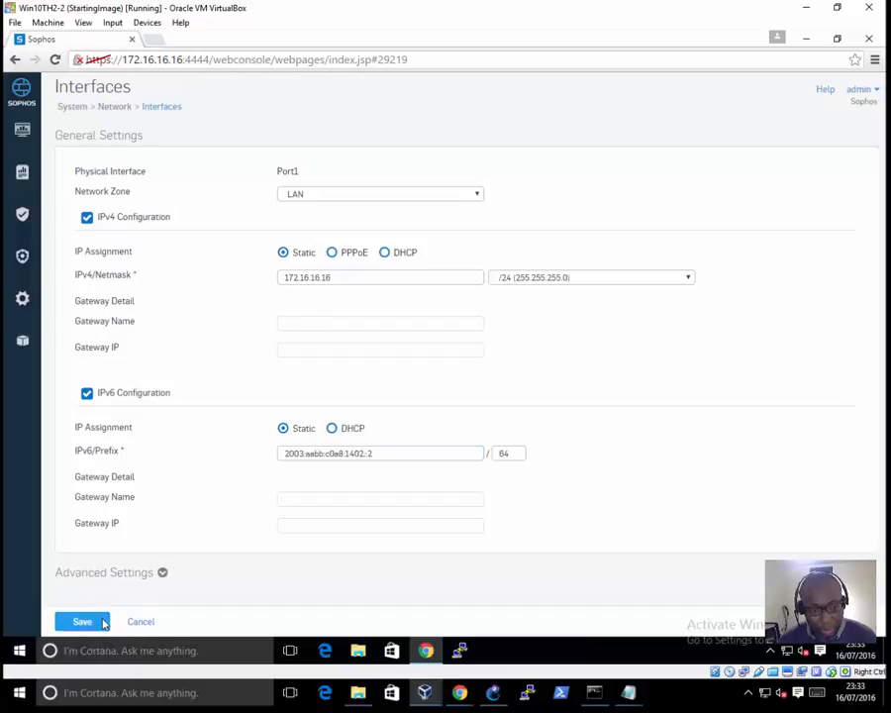
click(416, 414)
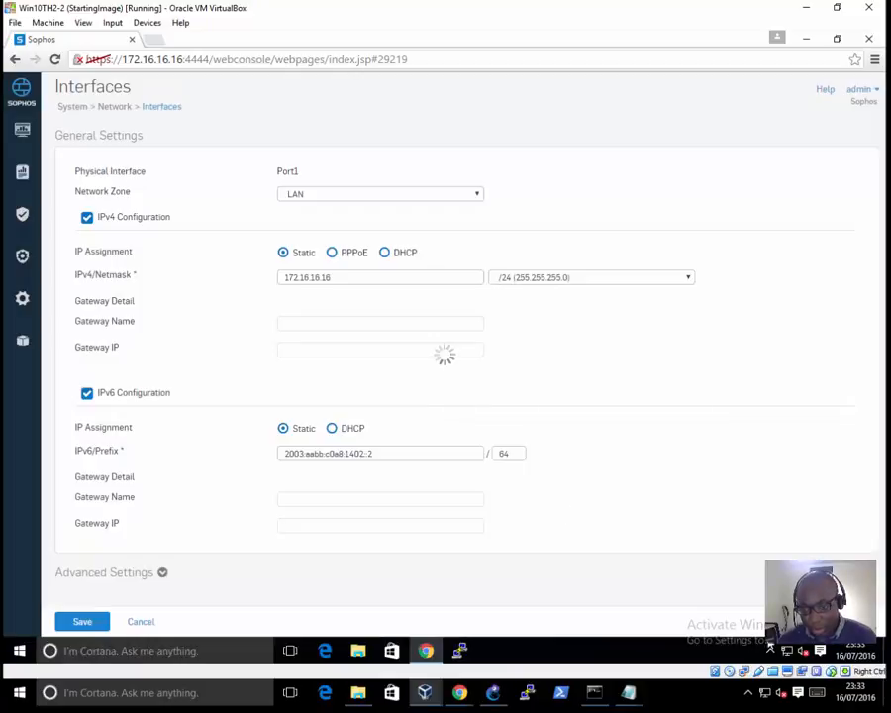
Step: Open the Ethernet adapter's properties on Win10TH2-2 and check the host's addressing in the GNS3 topology
right_click(787, 652)
click(745, 632)
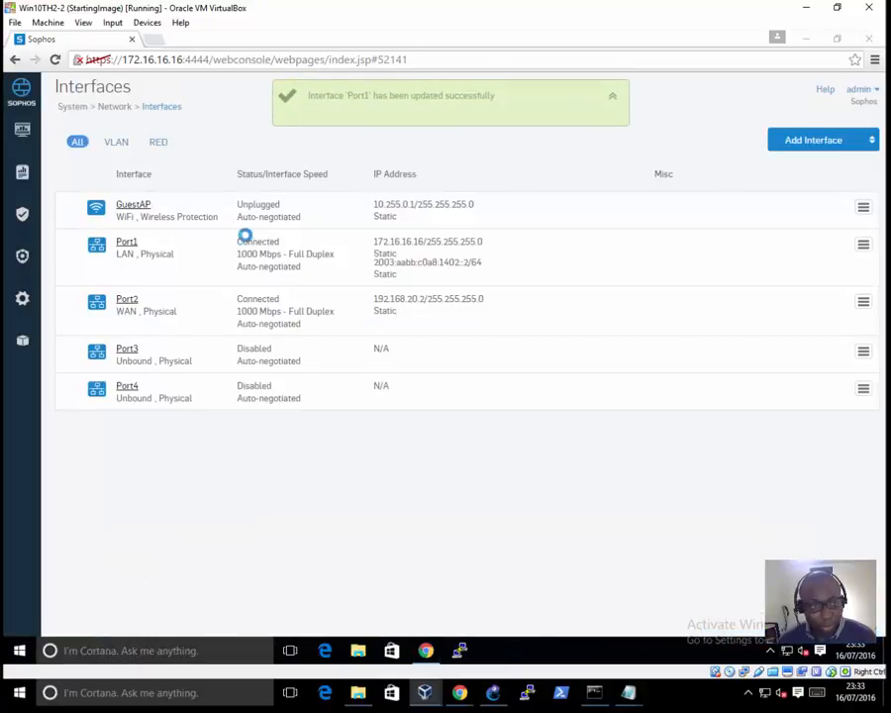
click(265, 239)
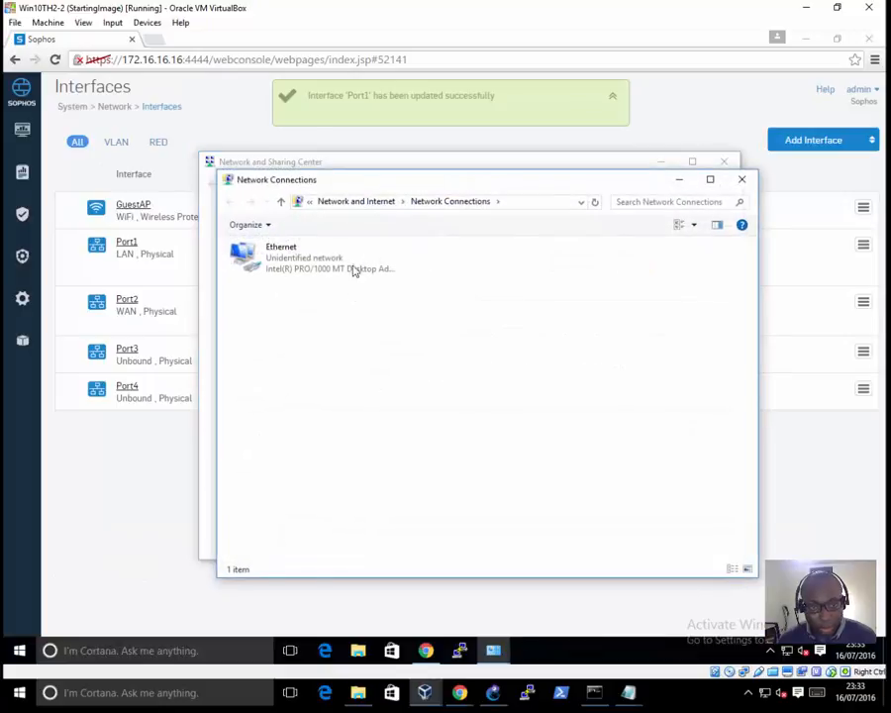
right_click(338, 267)
click(361, 397)
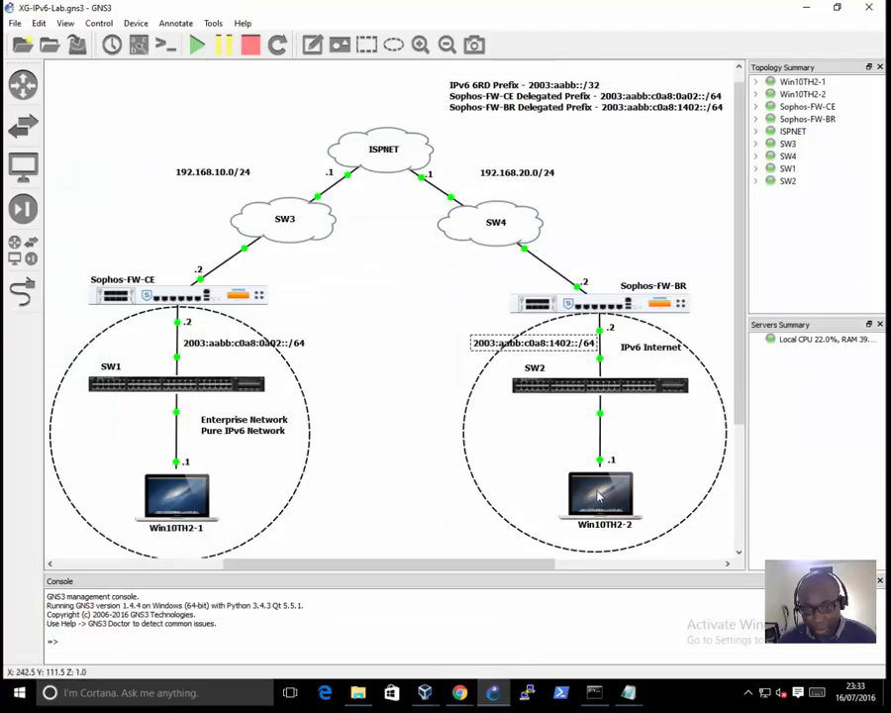
click(807, 8)
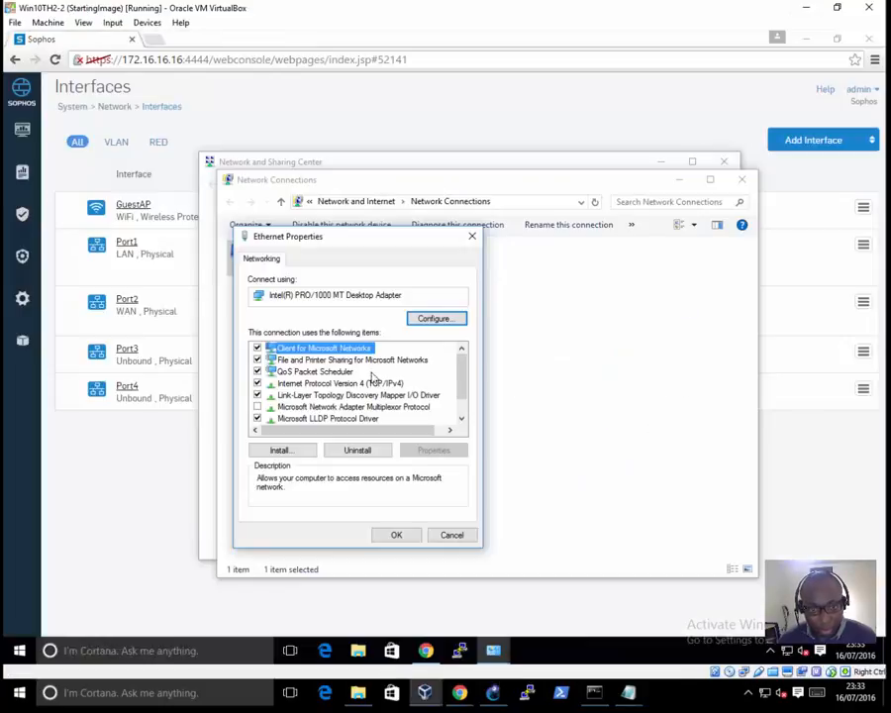
Step: Open the adapter's TCP/IPv6 properties and enter the static IPv6 address 2003:aabb:c0a8:1402::1
scroll(455, 406, down, 1)
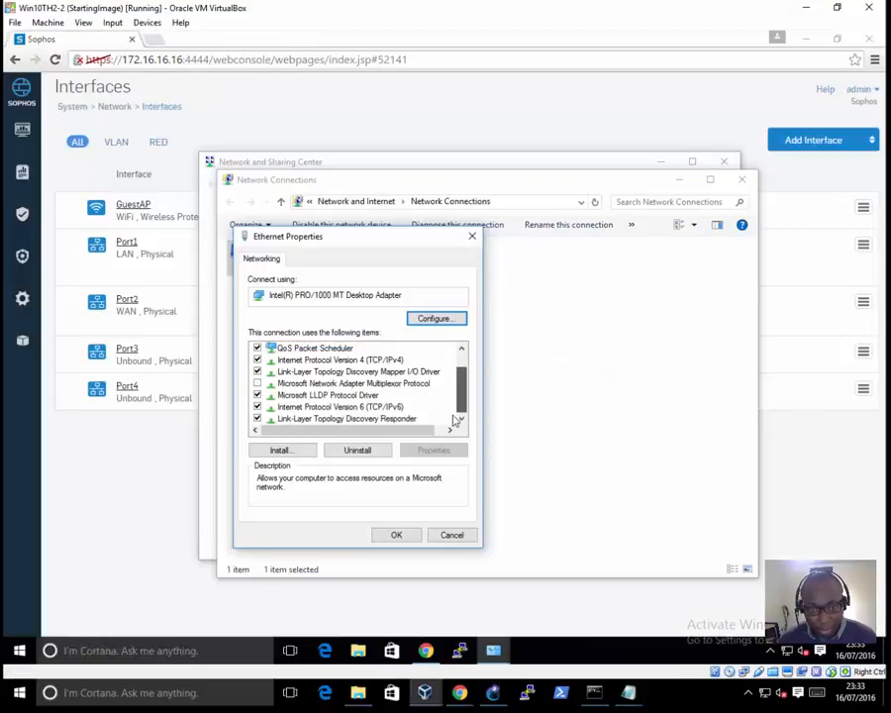
double_click(377, 407)
click(360, 390)
click(434, 404)
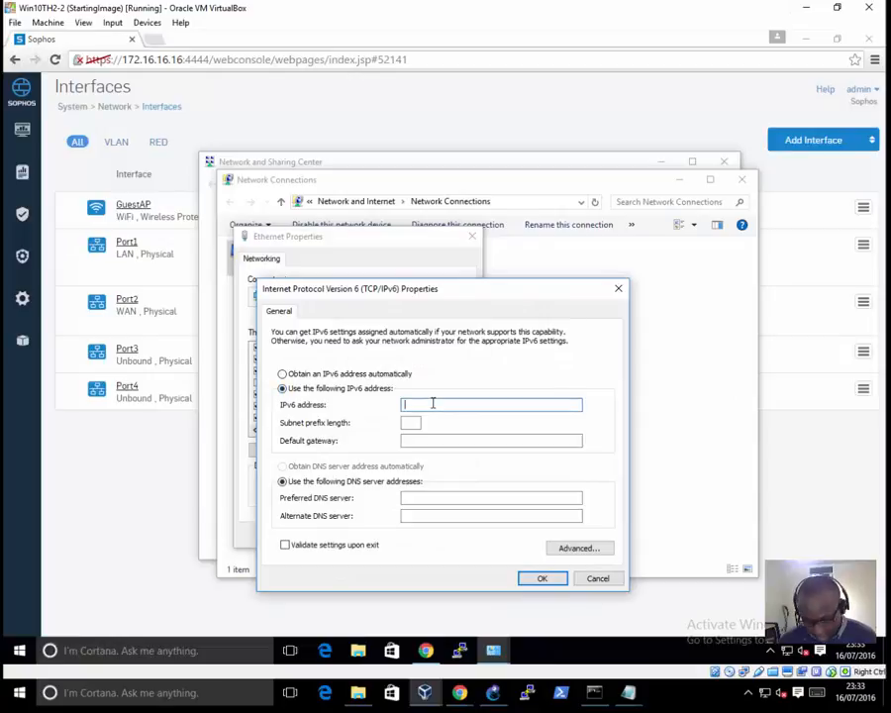
key(ctrl+v)
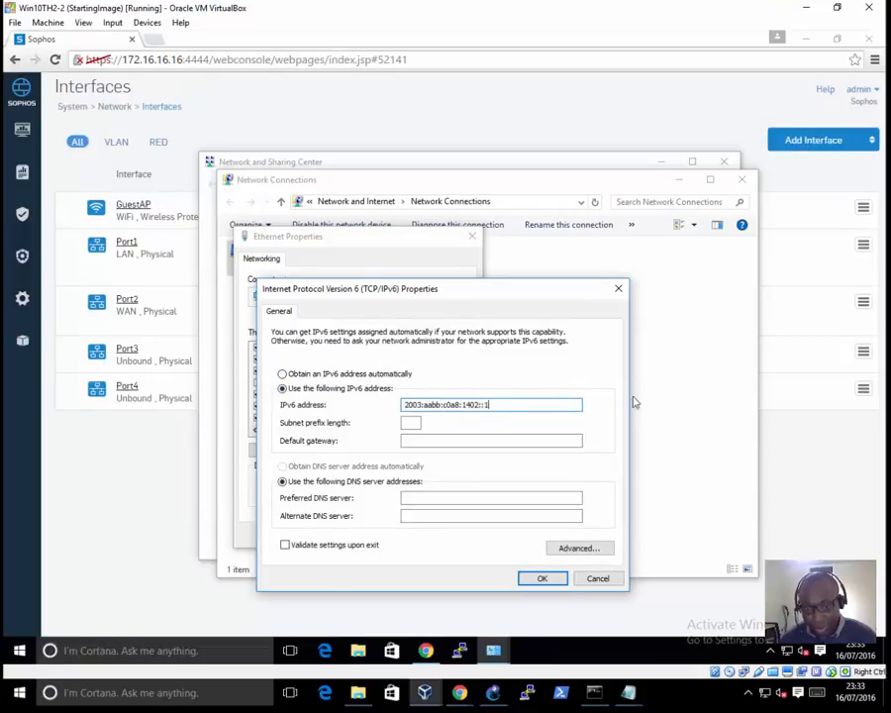
Step: Check the topology, set the subnet prefix length to 64 and default gateway to 2003:aabb:c0a8:1402::2, and apply the adapter settings
click(492, 694)
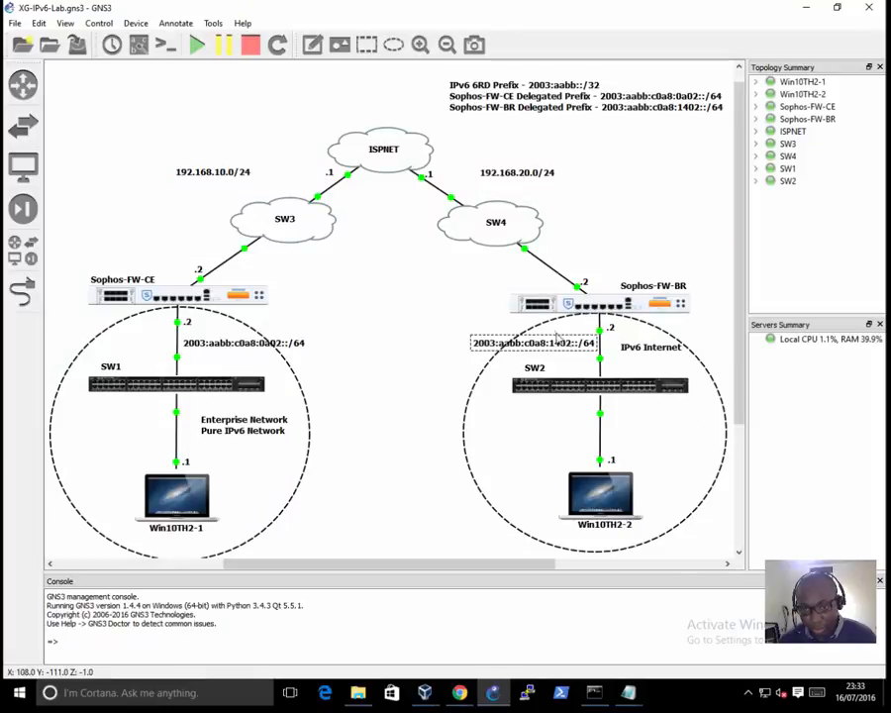
click(807, 7)
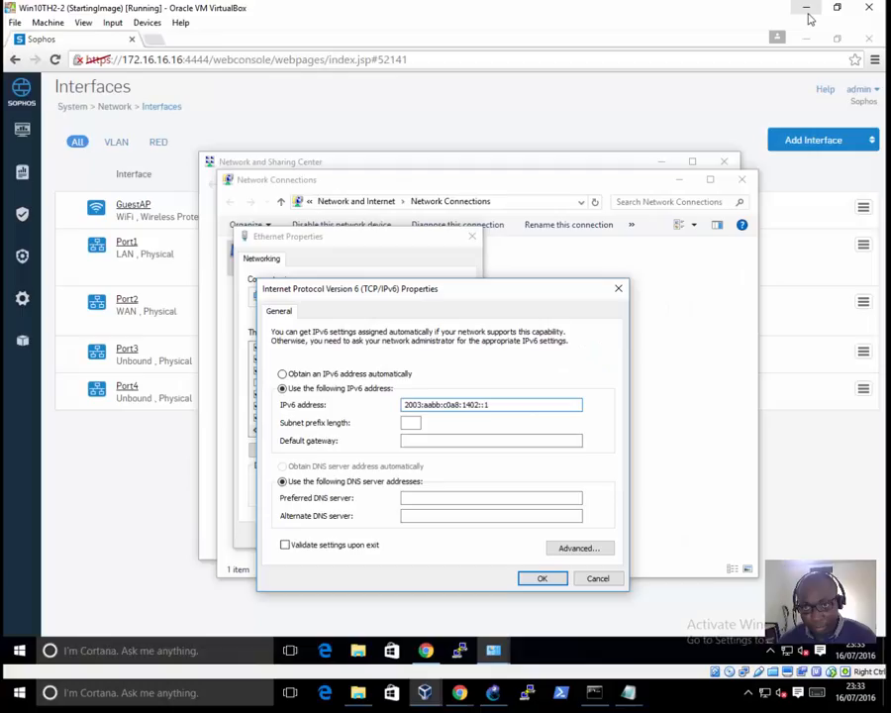
click(412, 425)
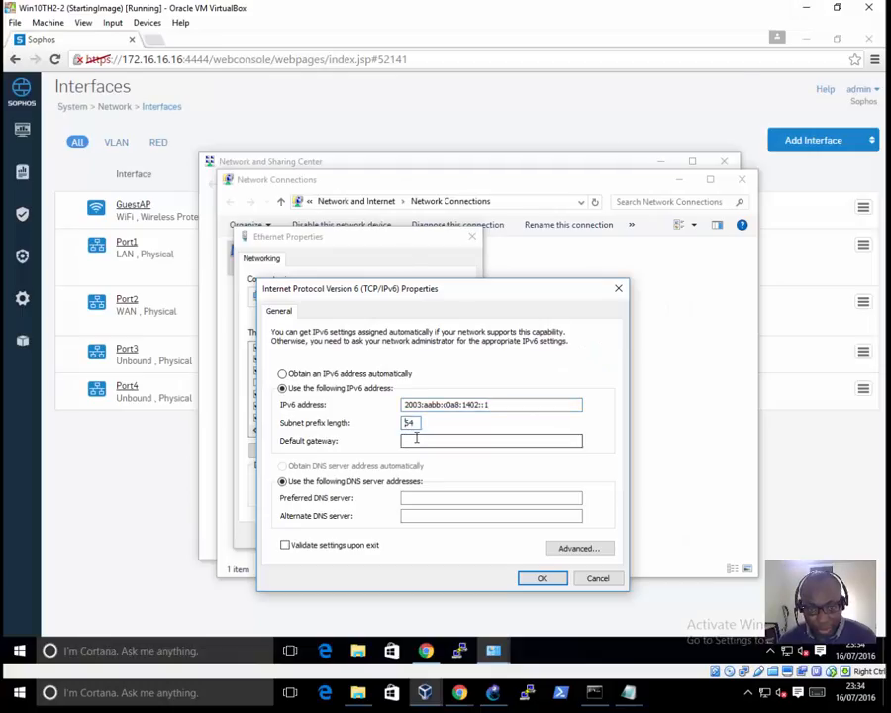
click(480, 440)
key(ctrl+v)
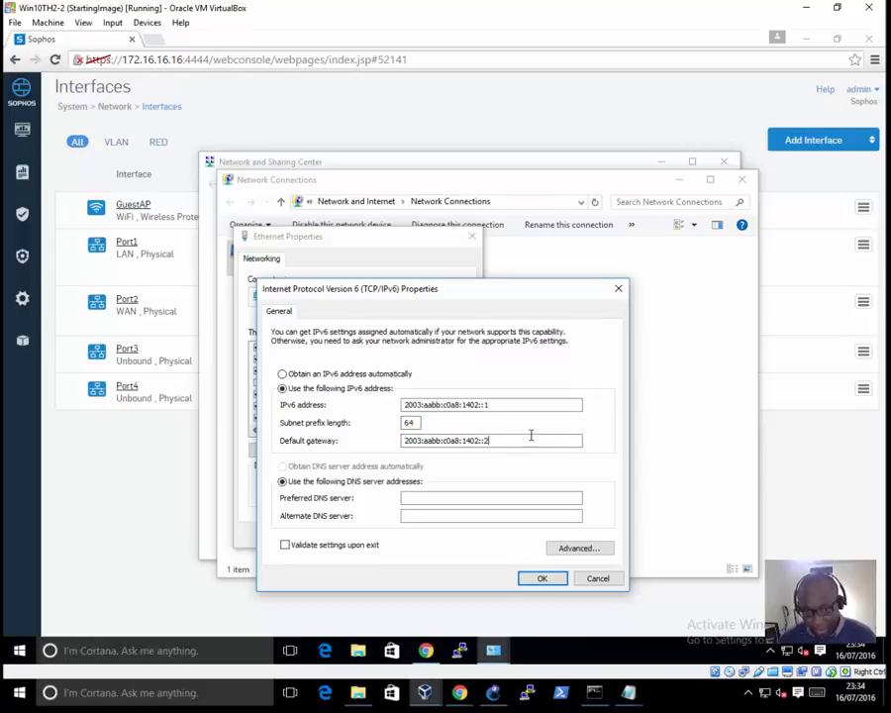
click(546, 581)
click(409, 535)
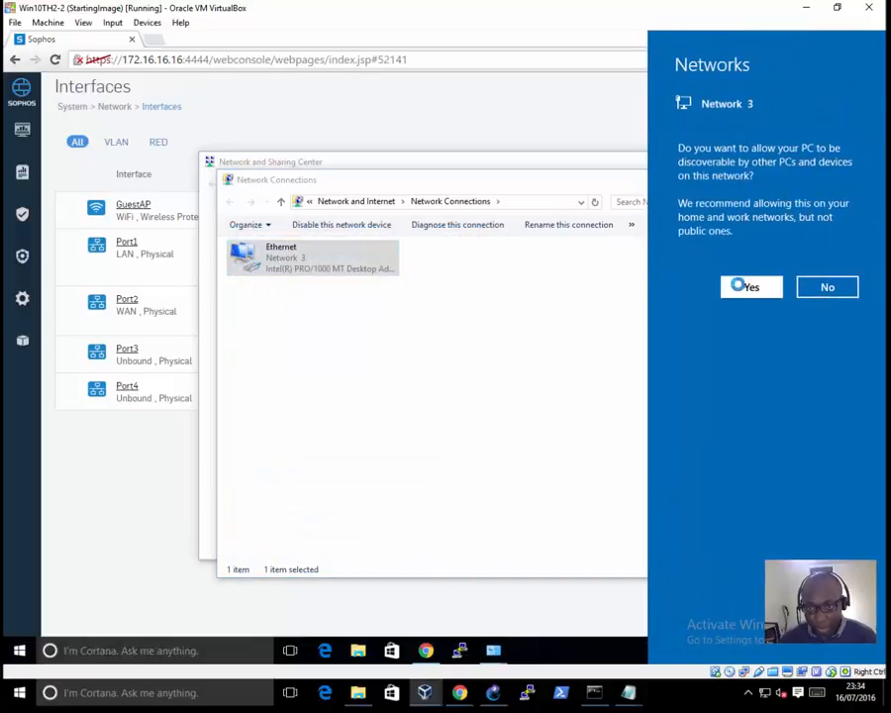
Step: Open a Command Prompt on Win10TH2-2 and ping the firewall's LAN address 2003:aabb:c0a8:1402::2
right_click(15, 648)
click(71, 437)
click(377, 289)
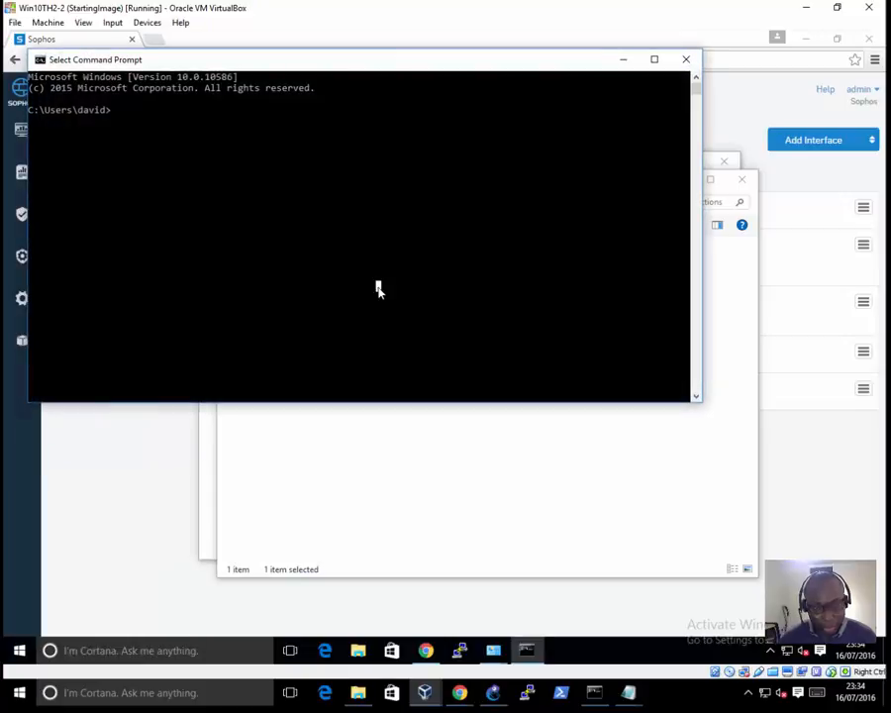
text(pi)
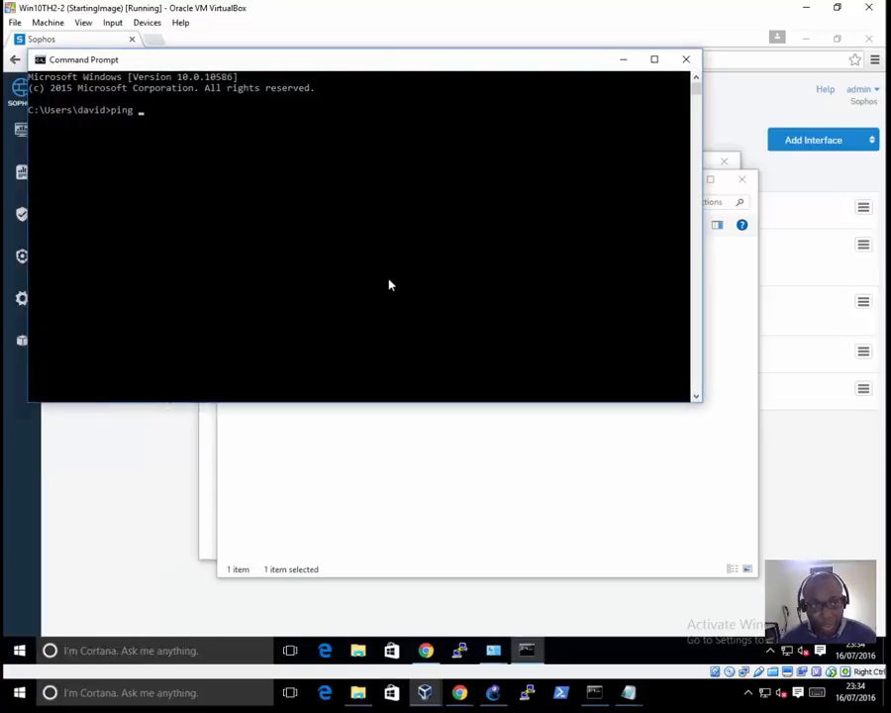
text(ng)
right_click(399, 291)
key(Return)
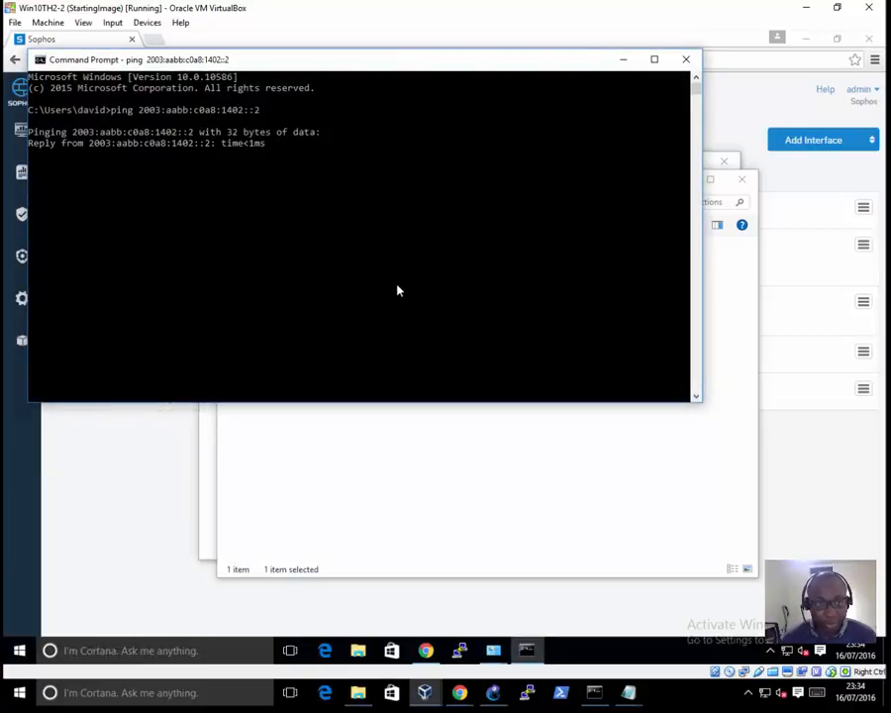
click(158, 31)
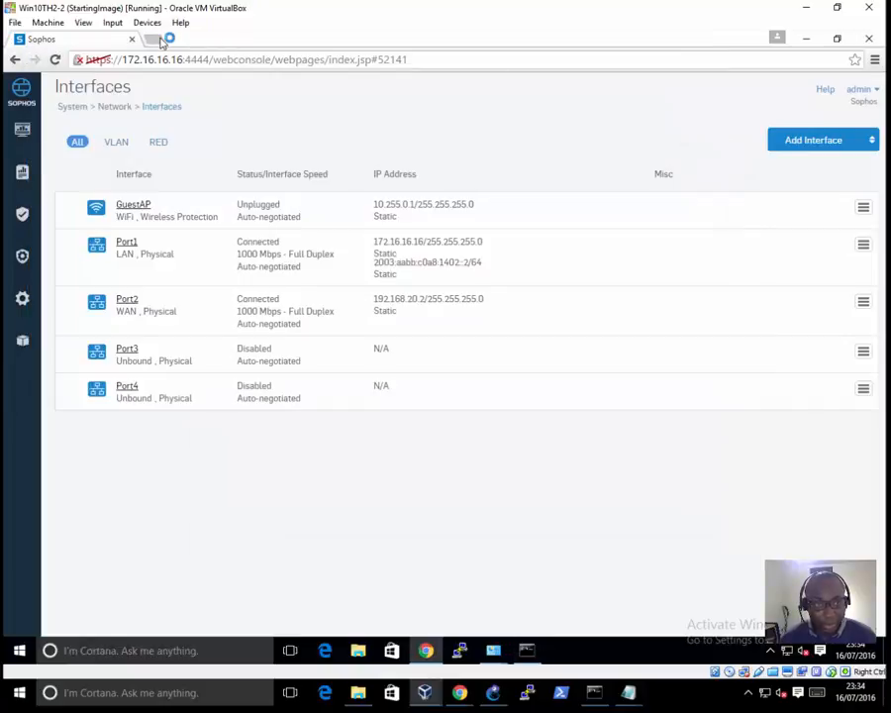
click(154, 39)
text(2003:aabb:c0a8:1402::2)
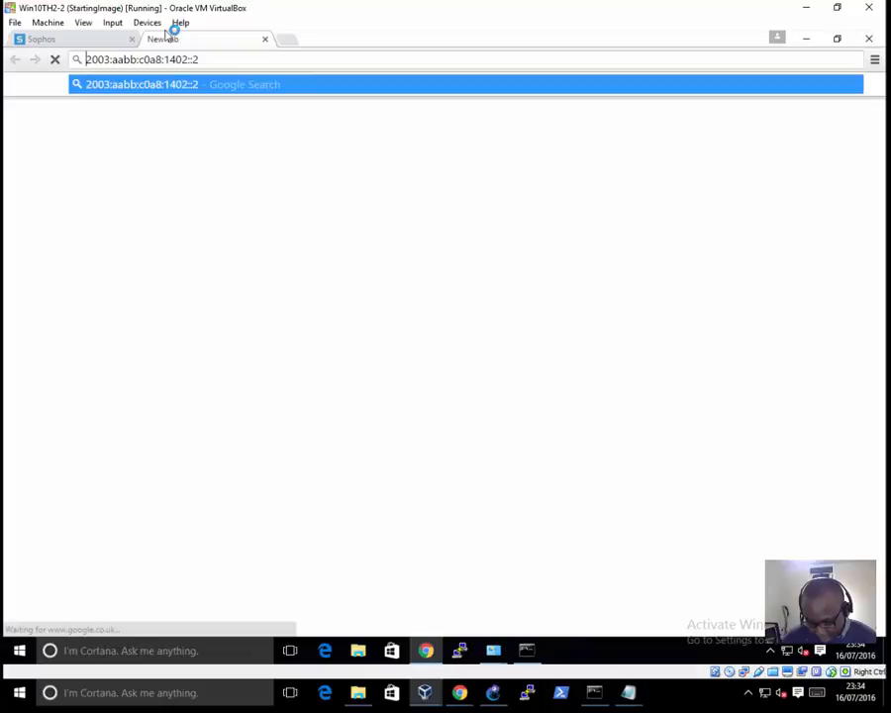
key(Home)
text(http)
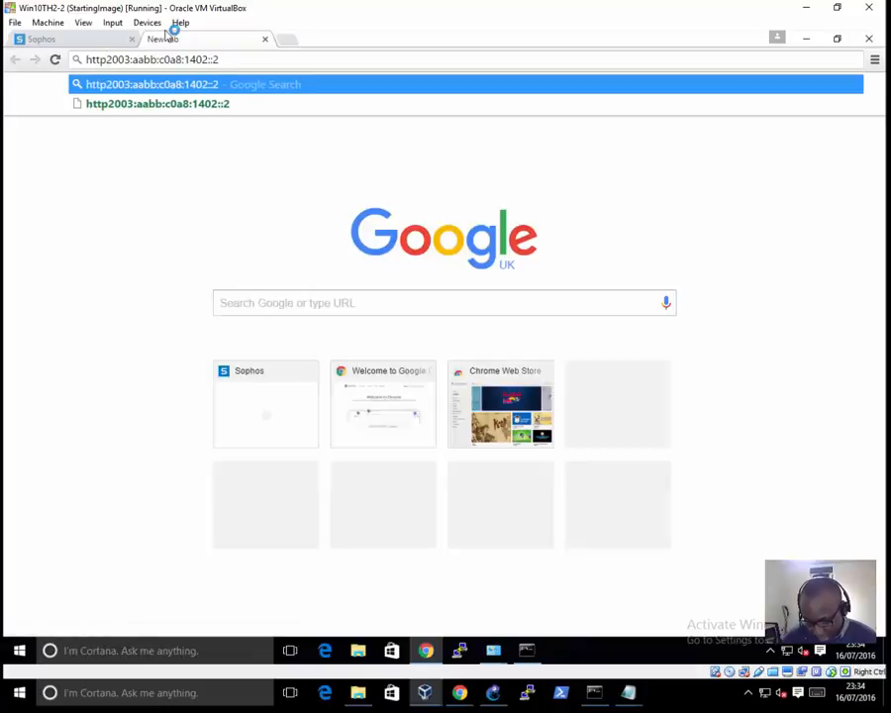
text(://)
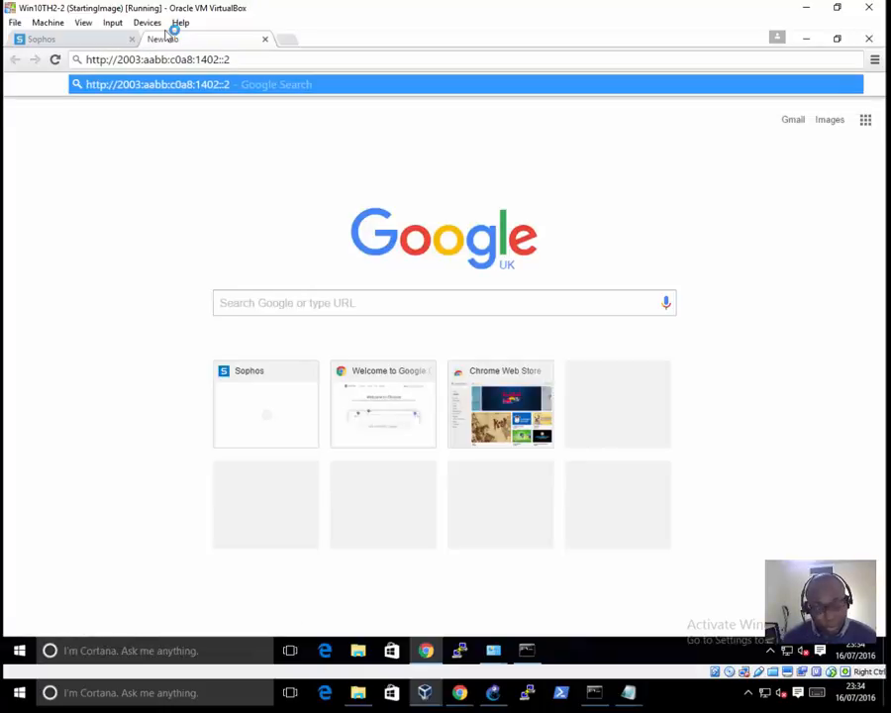
text([)
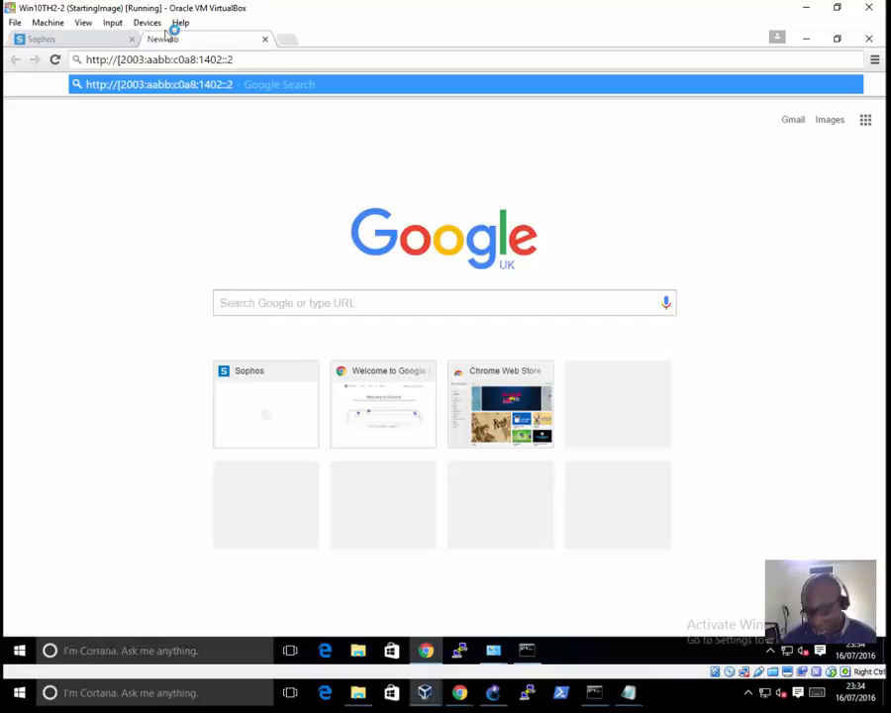
key(End)
text(])
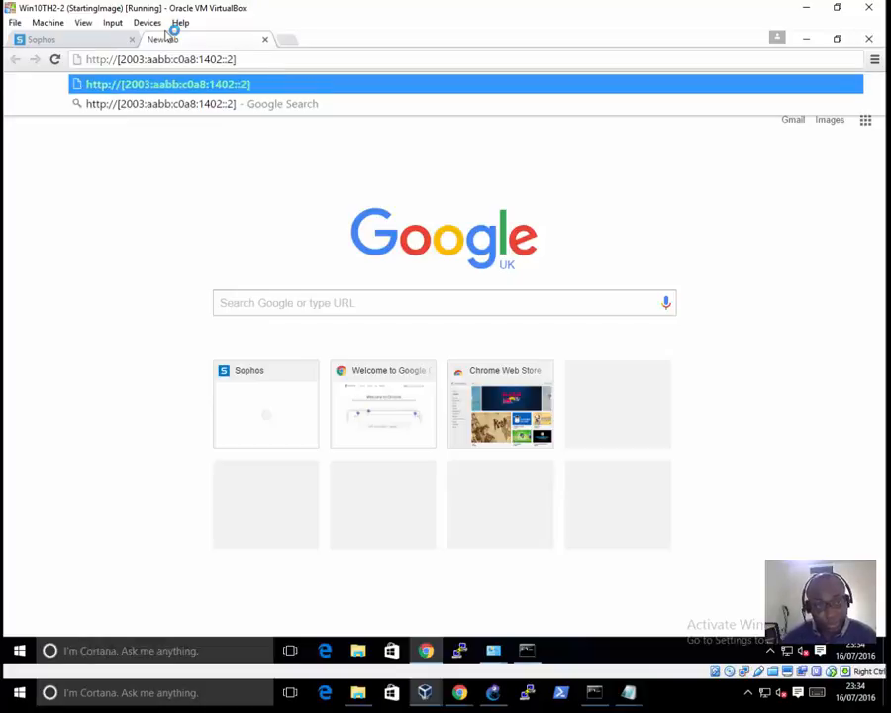
text(:4444)
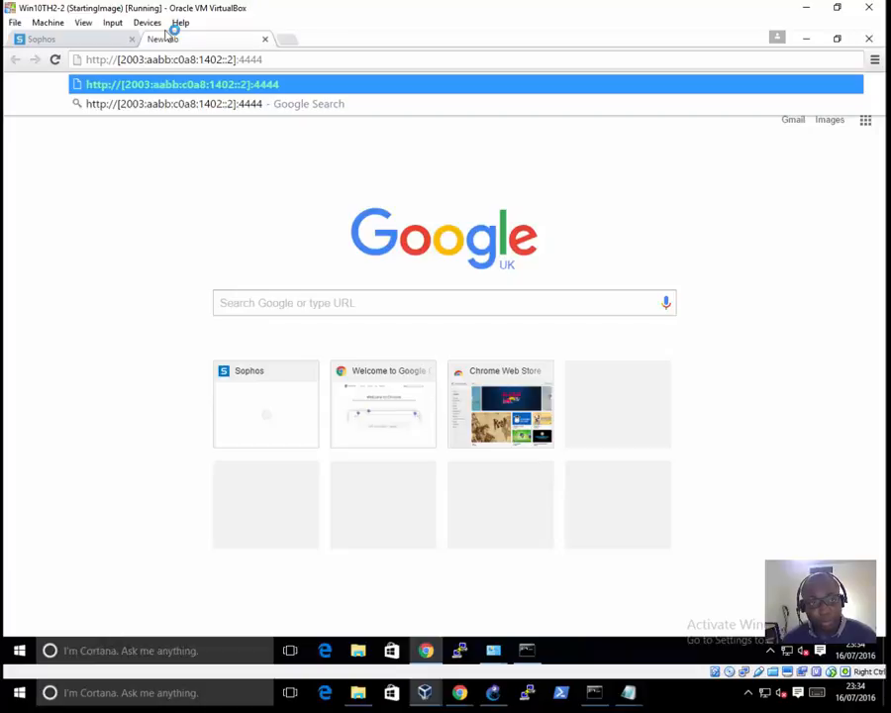
key(Return)
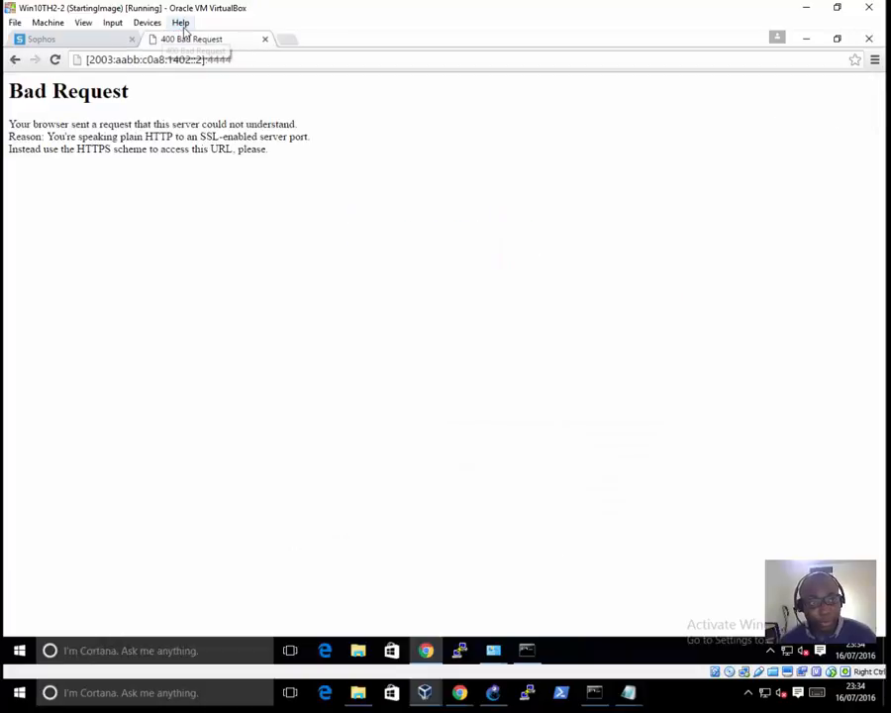
click(98, 60)
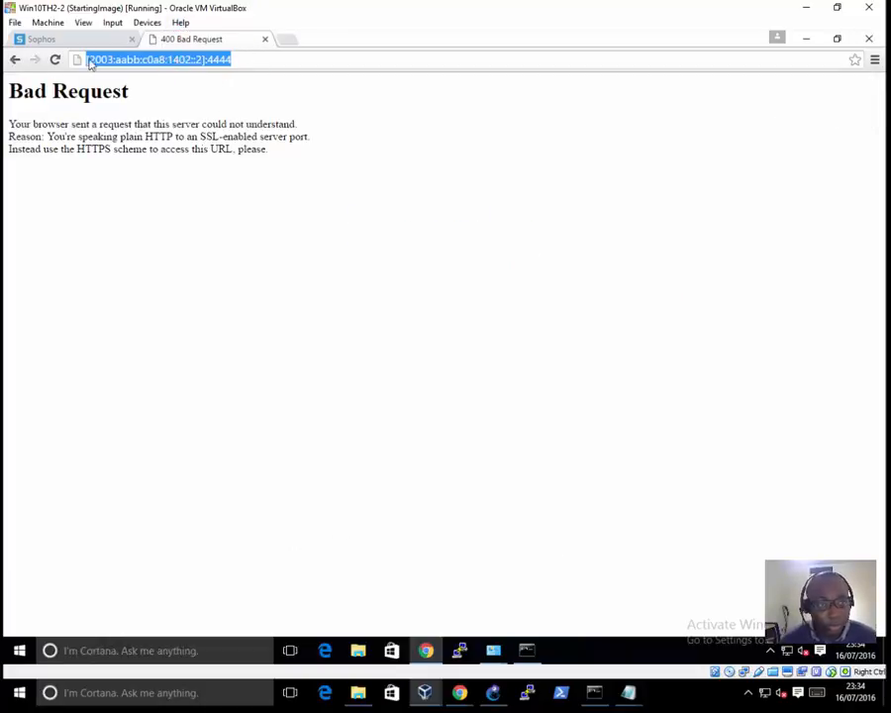
click(87, 61)
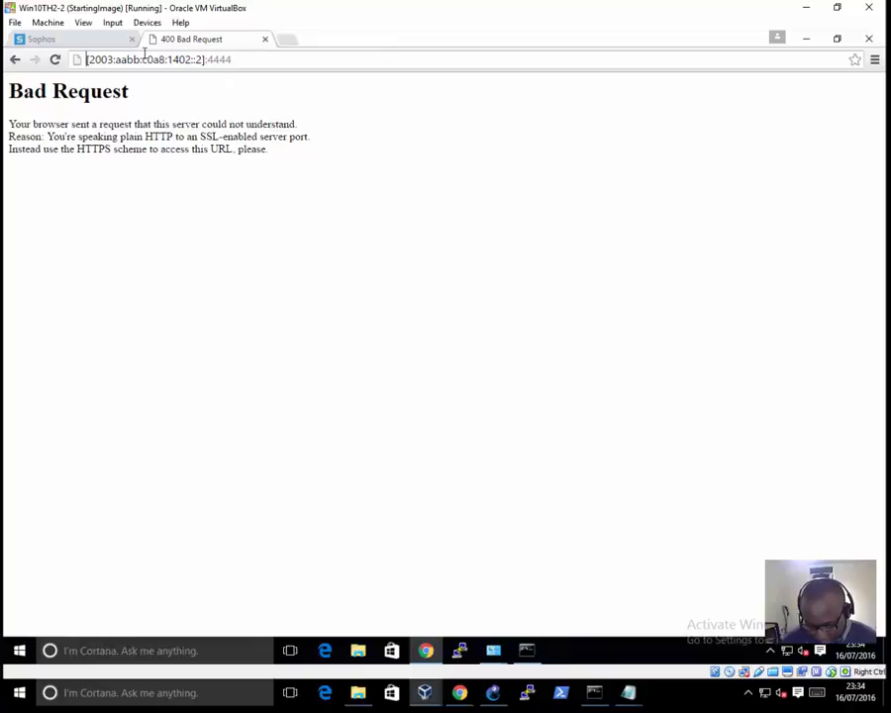
text(https://)
key(Return)
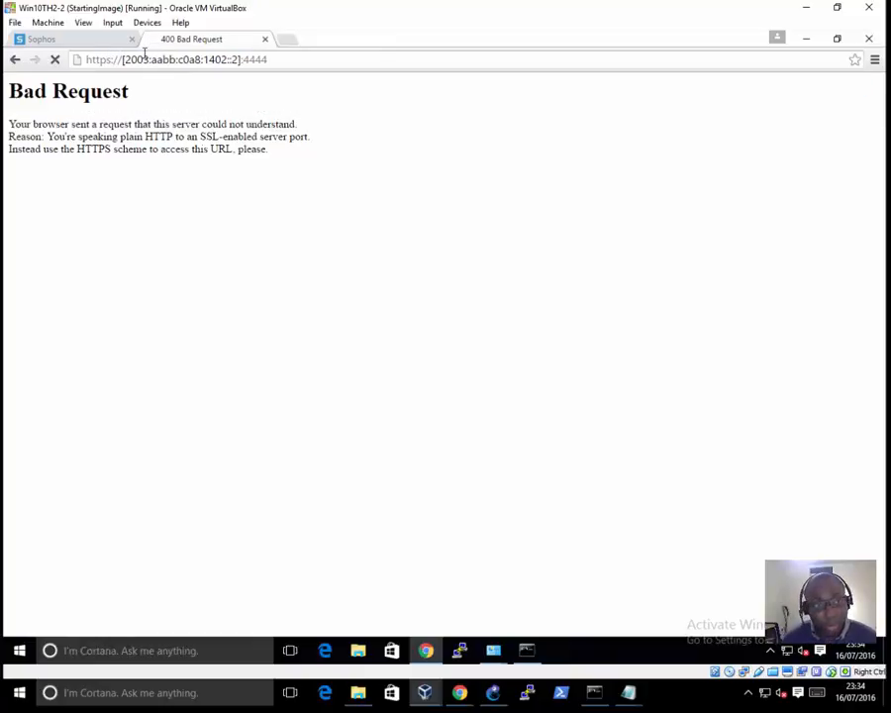
click(274, 378)
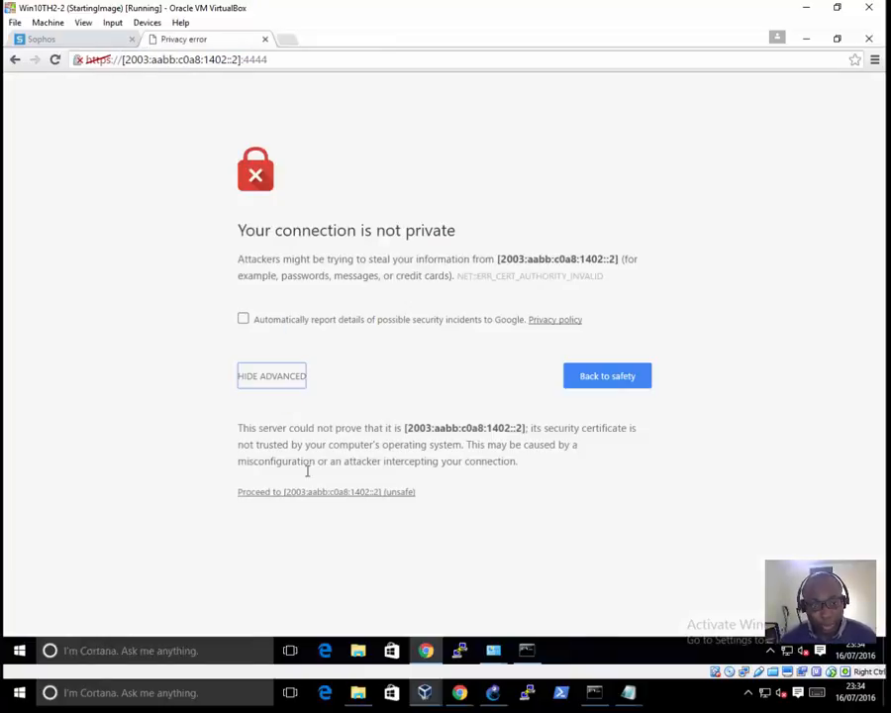
click(309, 492)
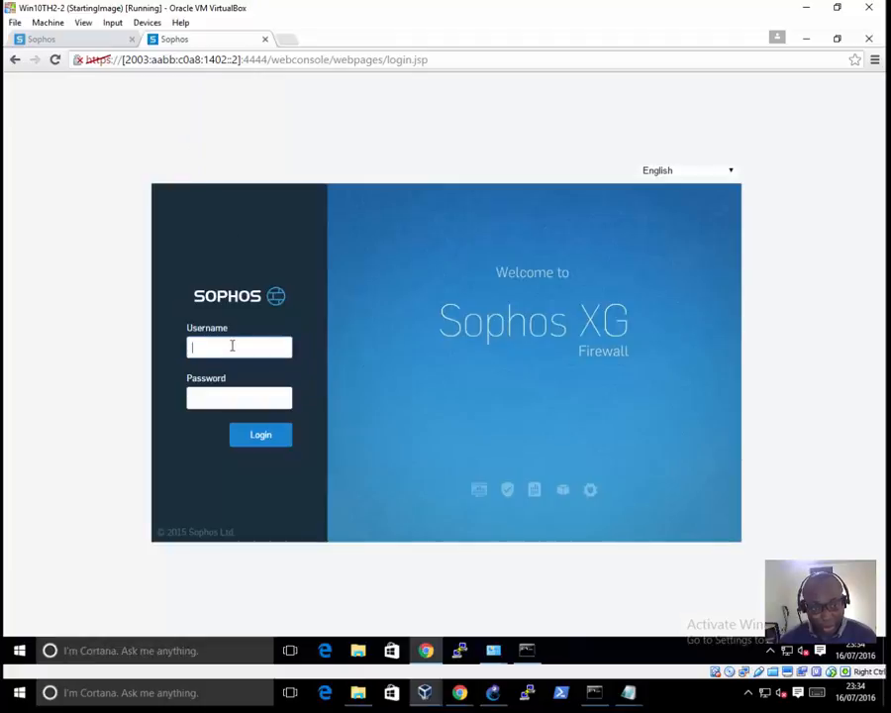
Step: Log in to the firewall's web console as admin with the account password, and close the old IPv4 console tab
text(admin)
key(Tab)
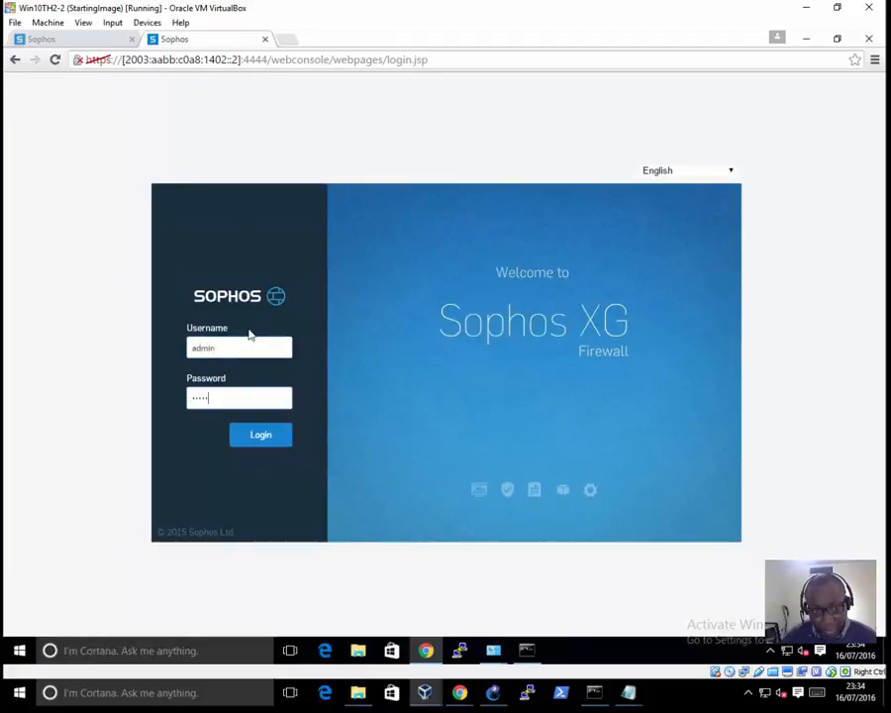
key(Return)
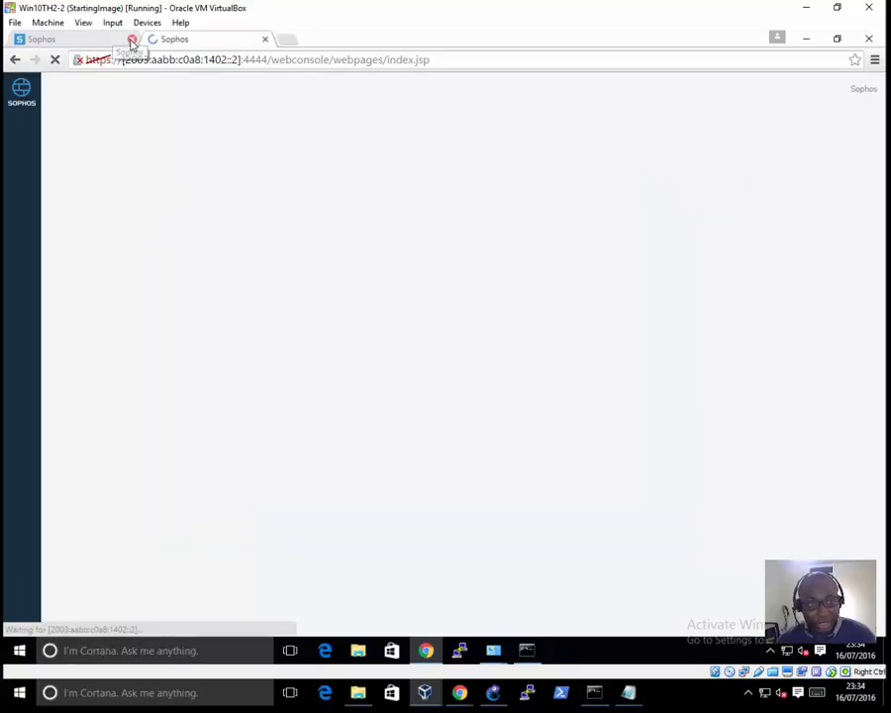
click(132, 38)
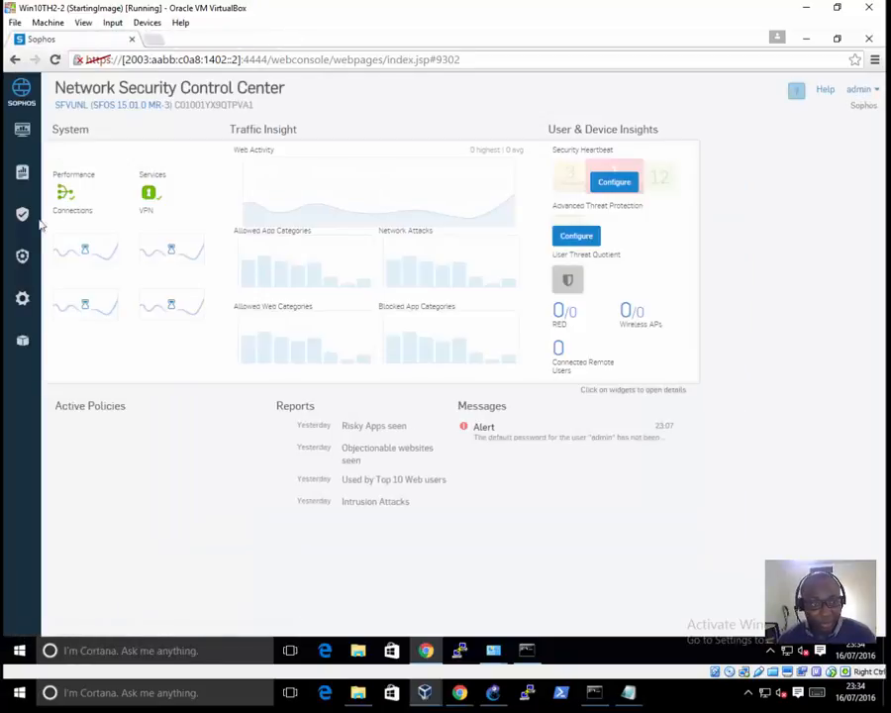
Step: Open the firewall's Port1 interface settings, disable its IPv4 configuration, and save the interface
click(21, 297)
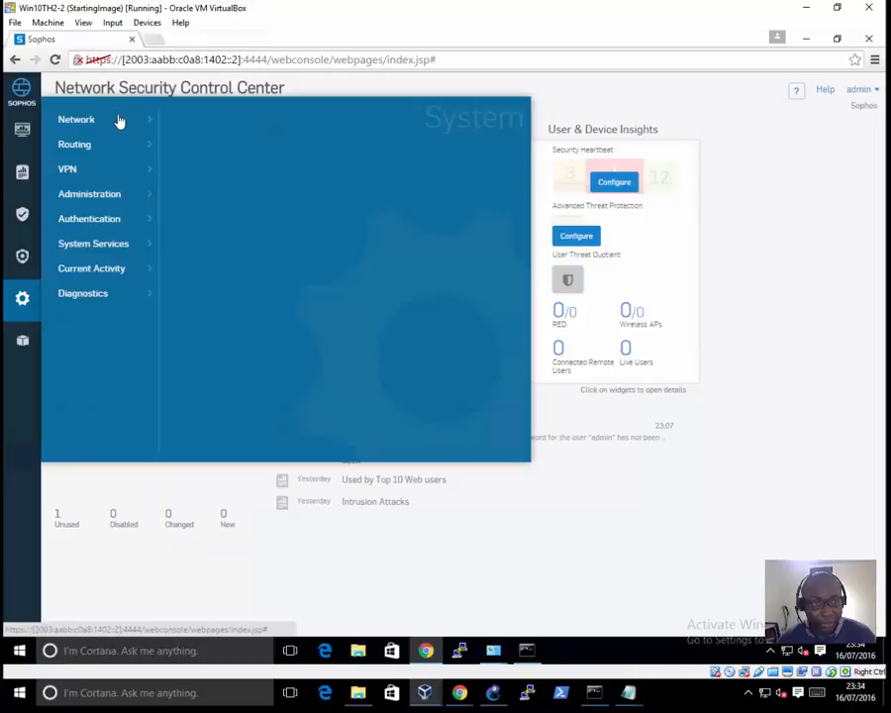
mouse_move(118, 121)
click(203, 123)
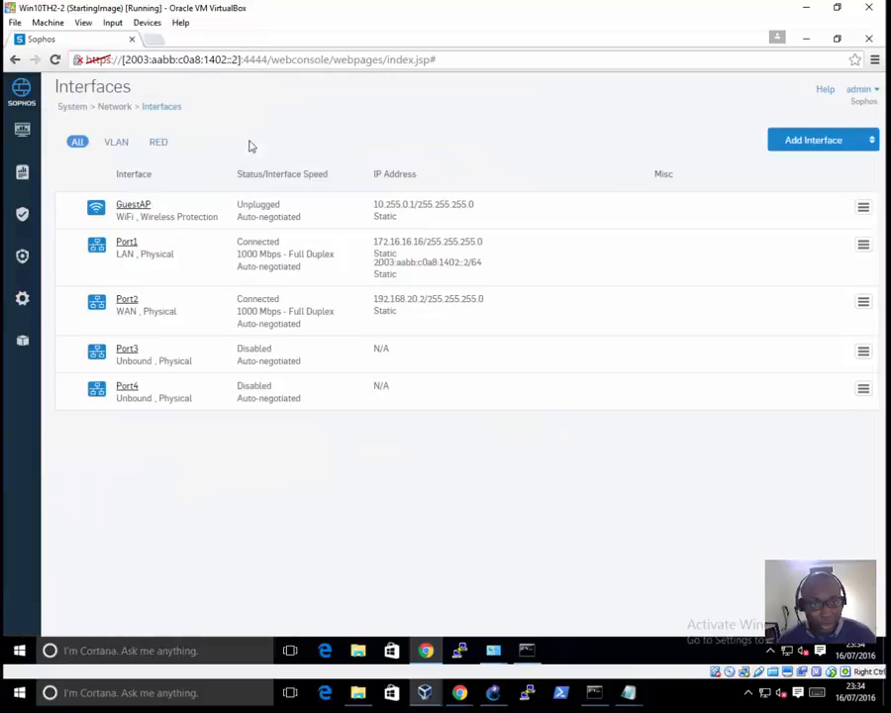
click(129, 245)
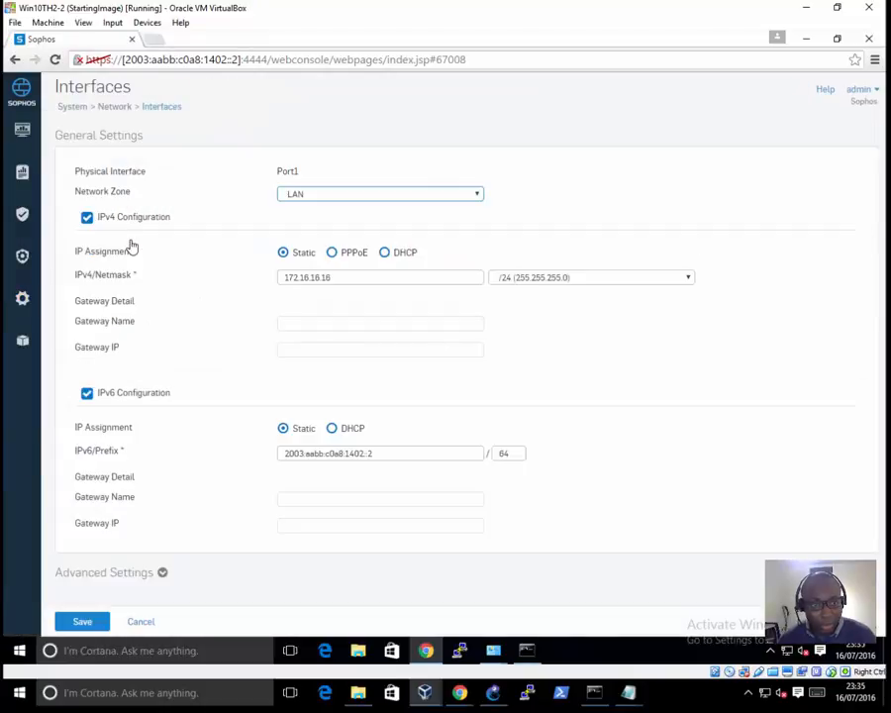
click(100, 224)
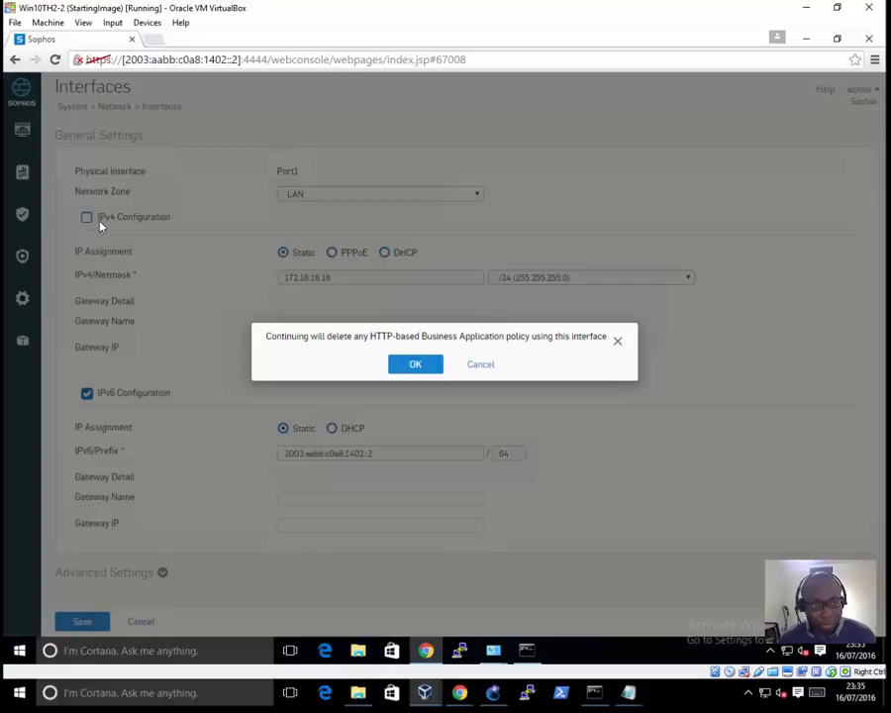
click(408, 364)
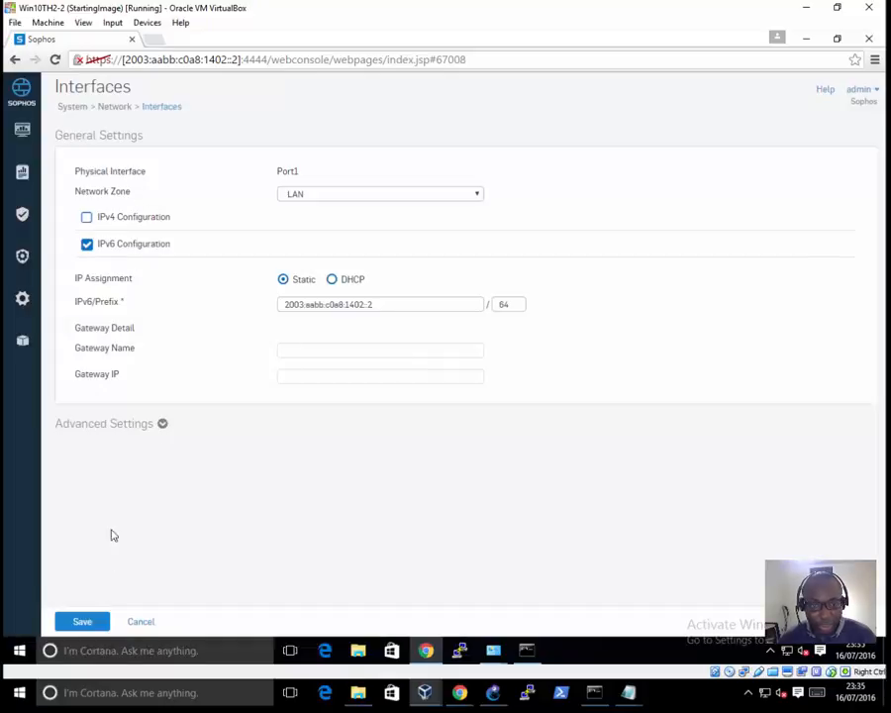
click(84, 621)
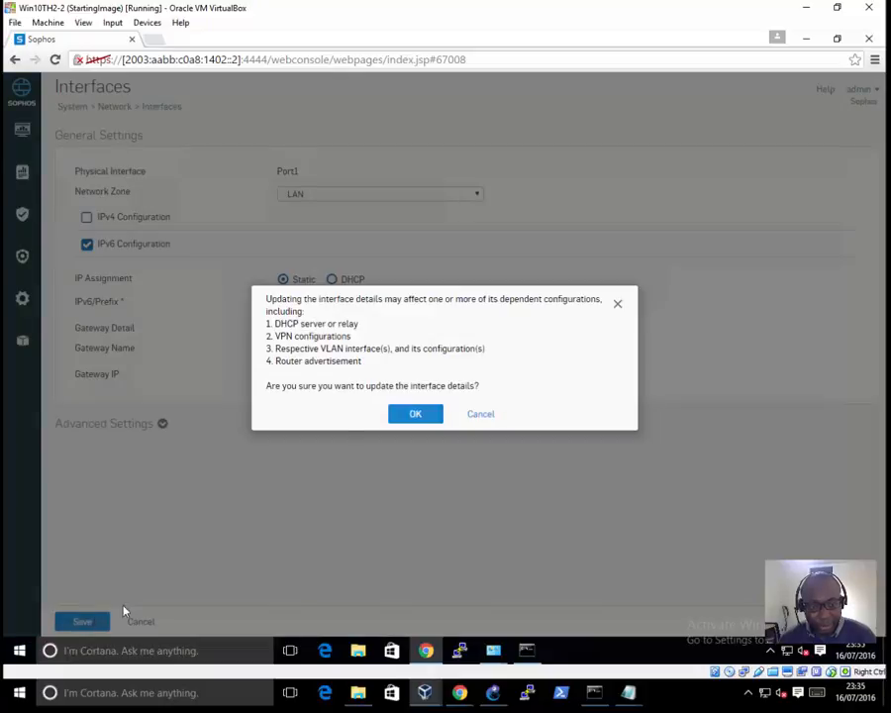
click(417, 418)
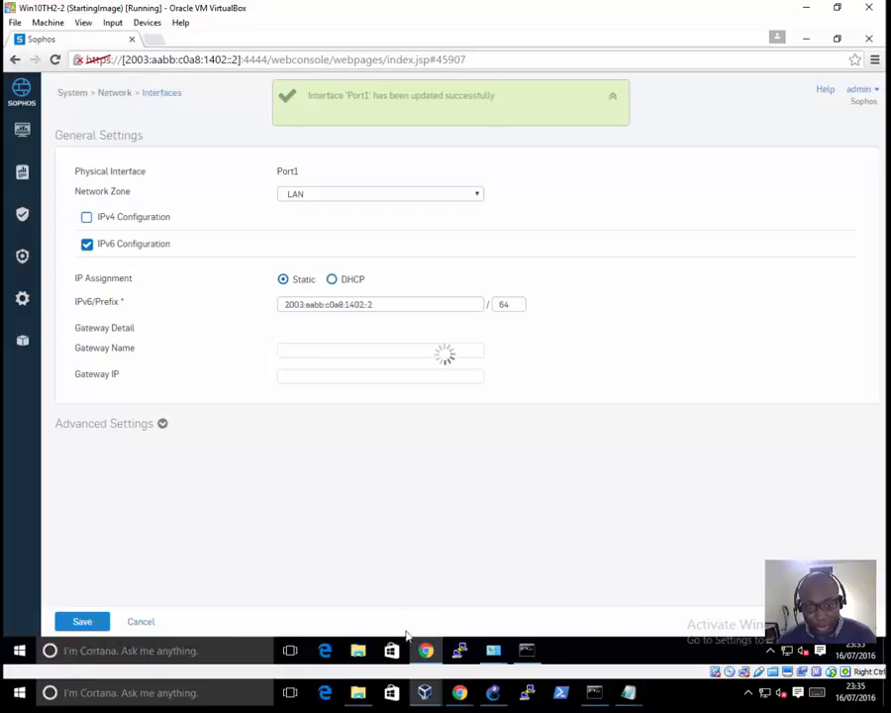
Step: Disable Internet Protocol Version 4 (TCP/IPv4) on Win10TH2-2's Ethernet adapter and apply the change
mouse_move(493, 649)
click(555, 580)
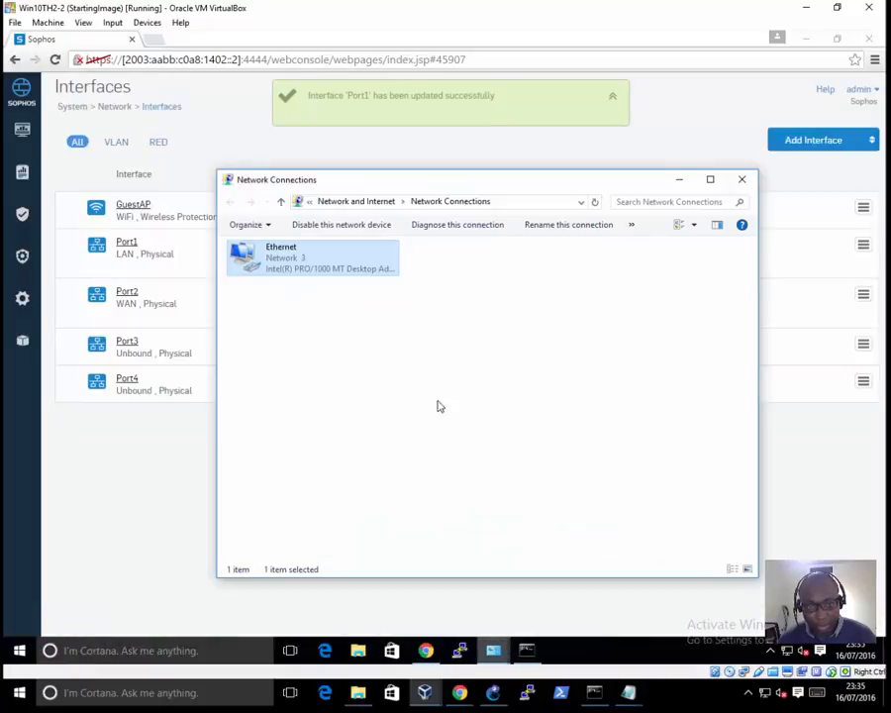
right_click(348, 273)
click(384, 400)
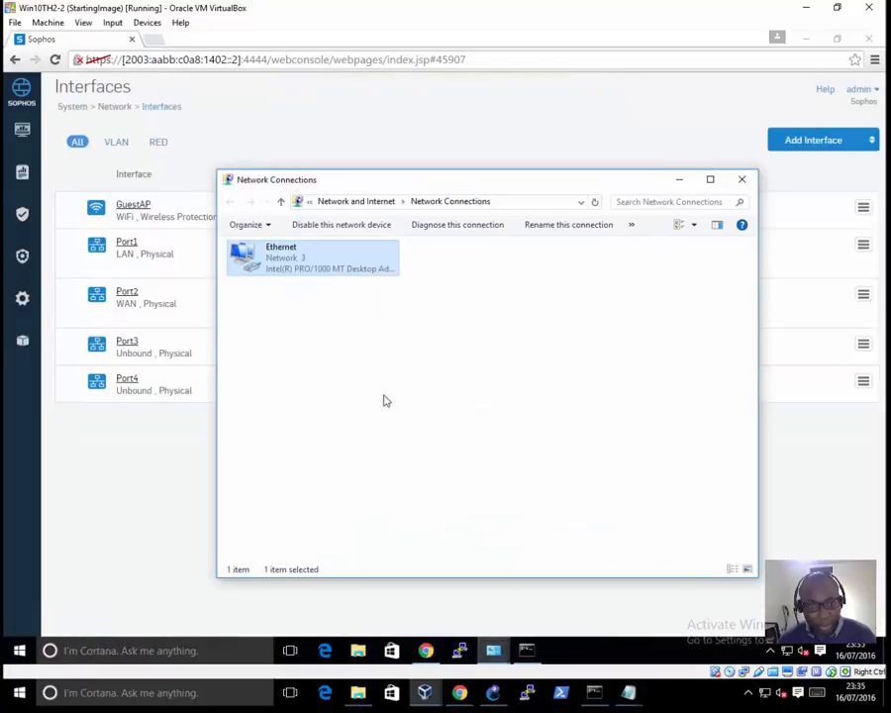
click(258, 384)
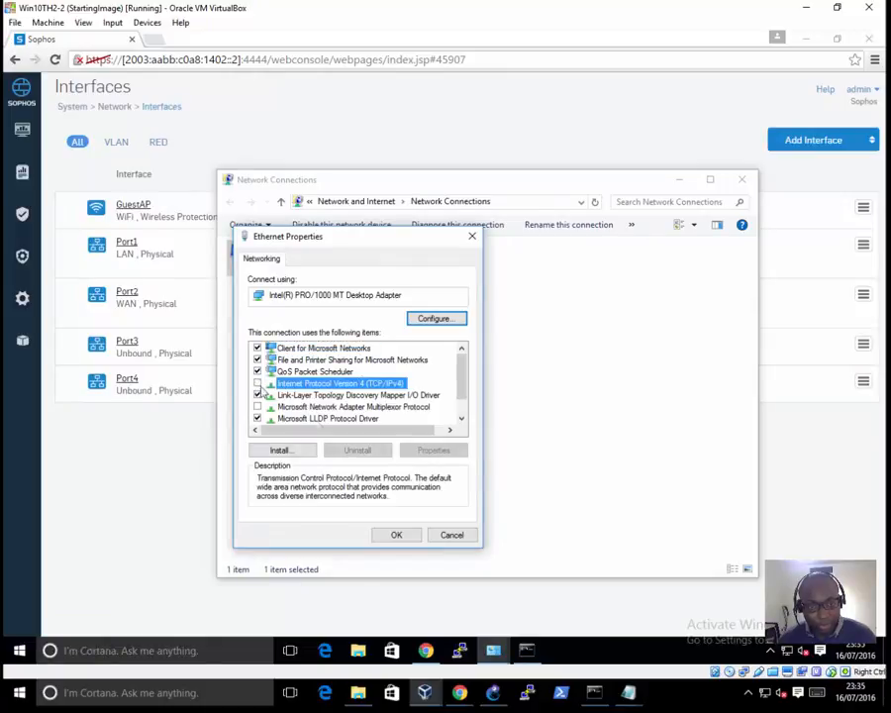
click(396, 535)
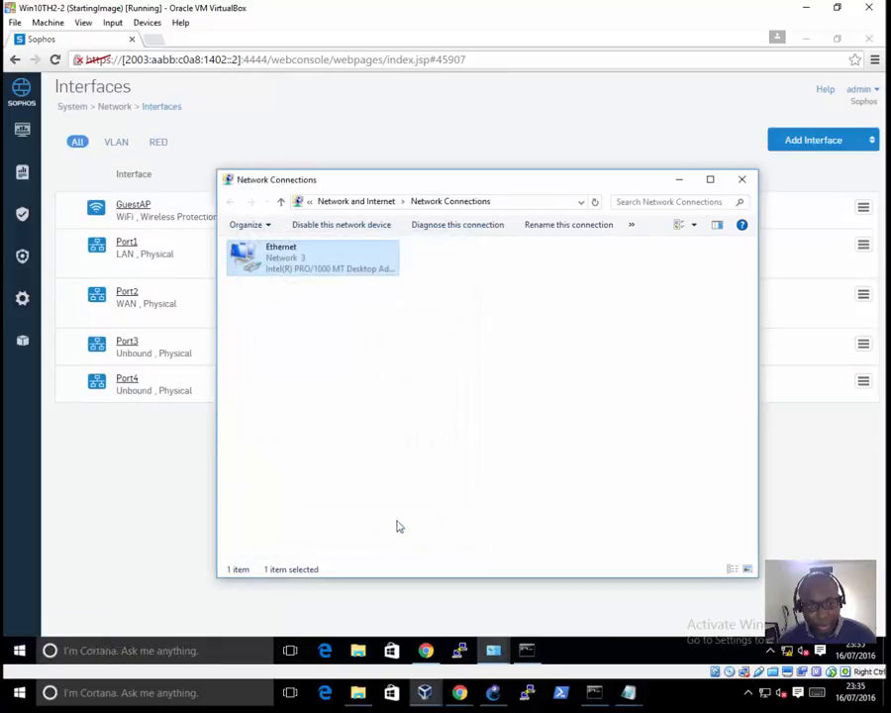
click(396, 414)
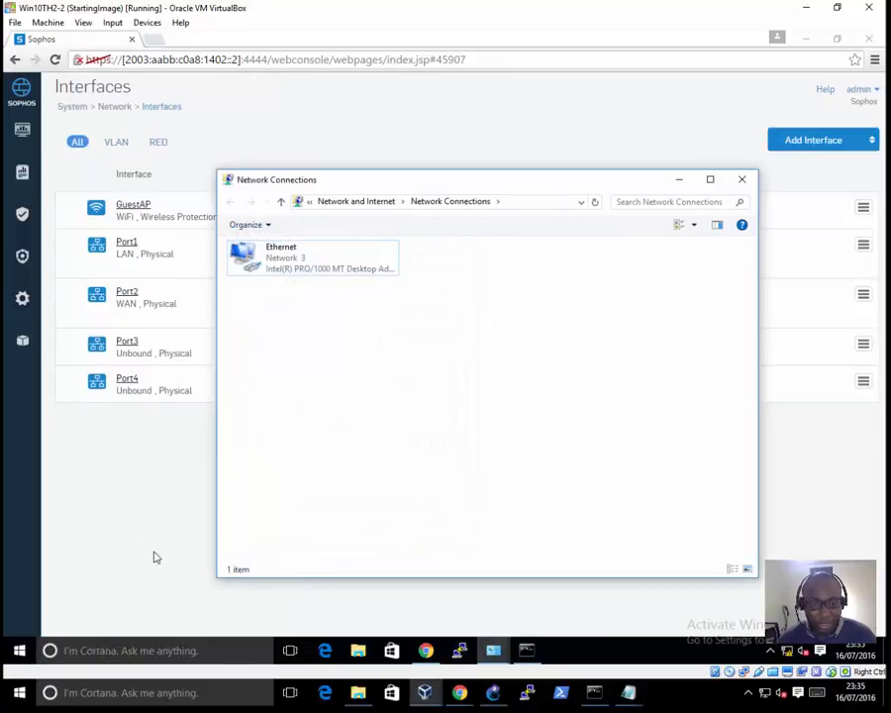
Step: Review the lab topology in GNS3 and examine the ping results in Win10TH2-1's Command Prompt
click(500, 695)
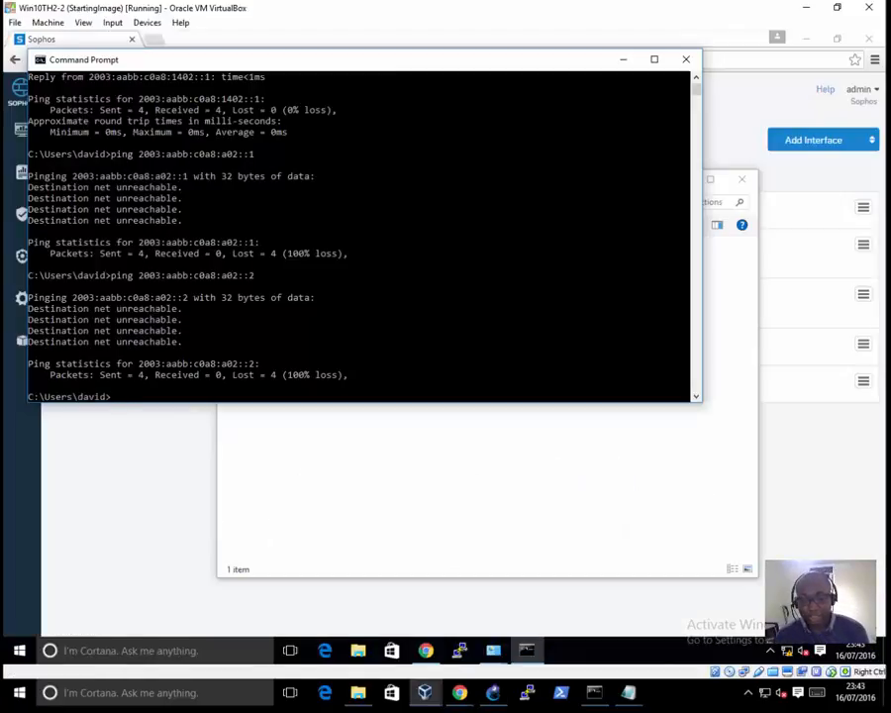
click(499, 692)
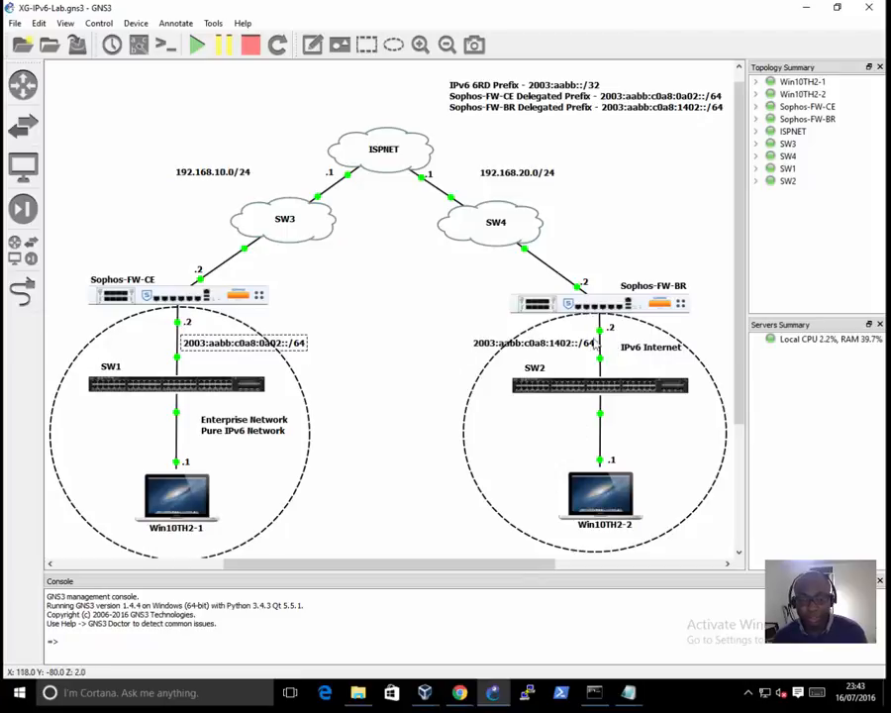
mouse_move(459, 691)
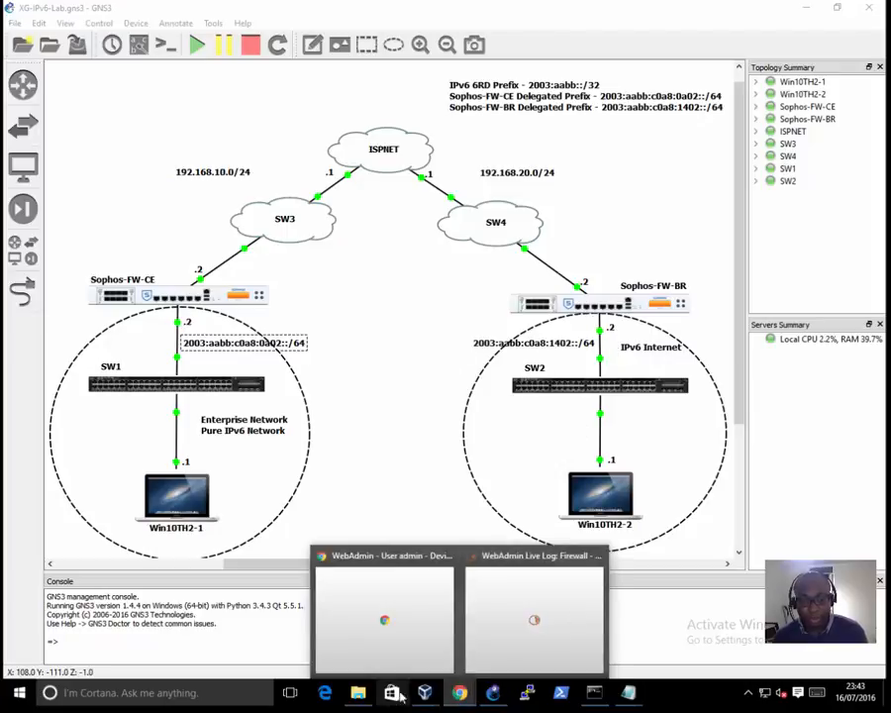
mouse_move(424, 690)
click(384, 619)
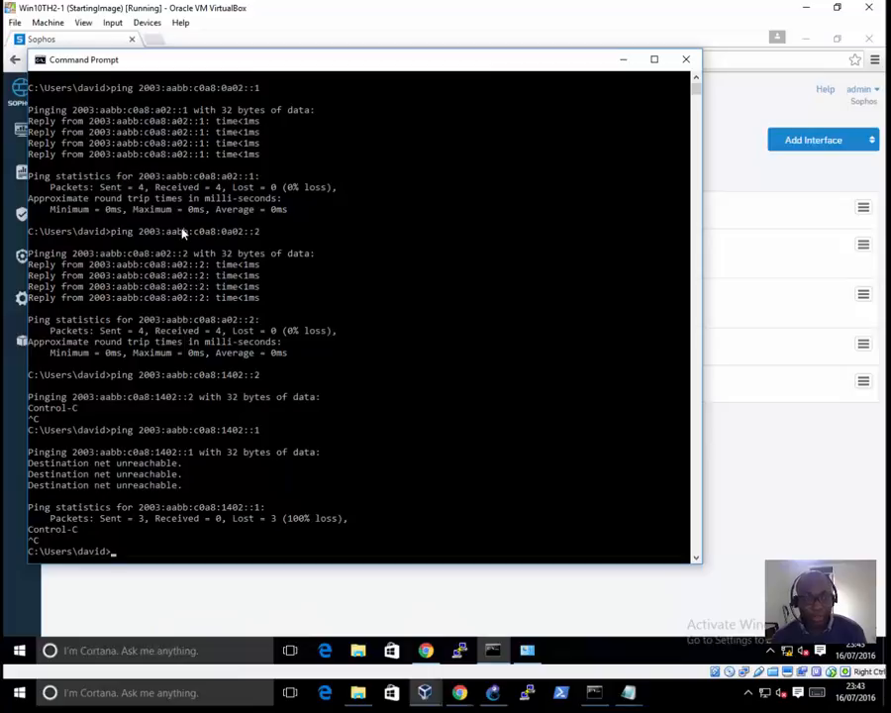
drag(517, 62, 561, 115)
click(262, 384)
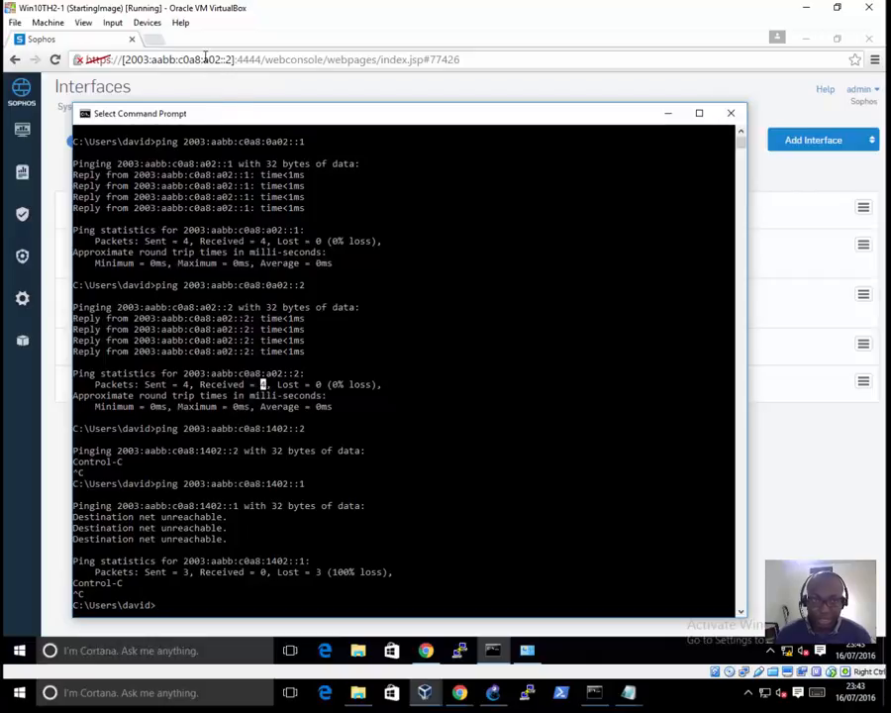
Step: Examine Win10TH2-2's Command Prompt ping results for the 2003:aabb:c0a8:1402:: and 2003:aabb:c0a8:a02:: addresses
click(494, 693)
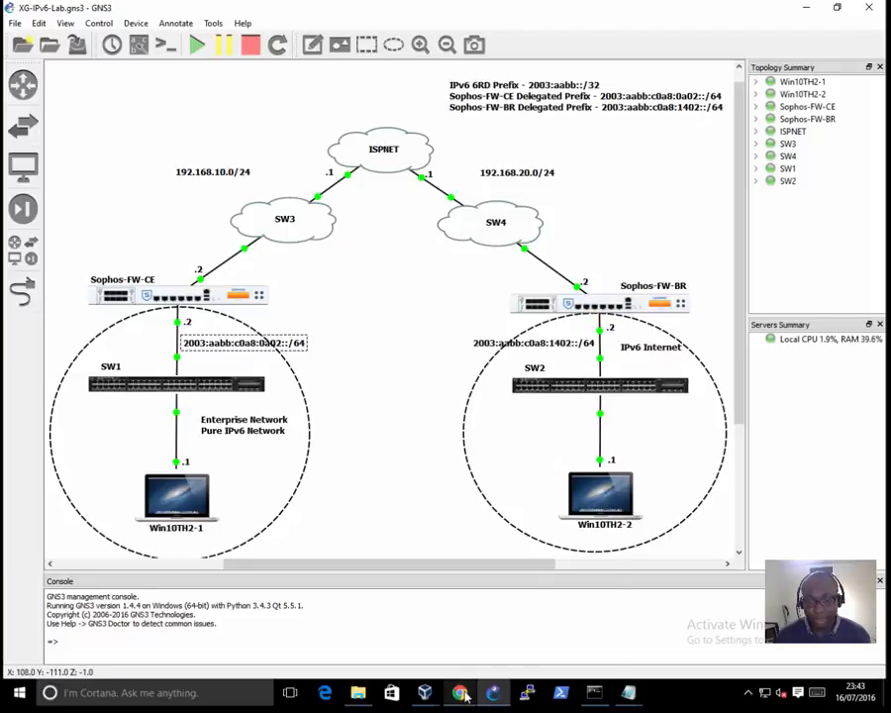
mouse_move(436, 699)
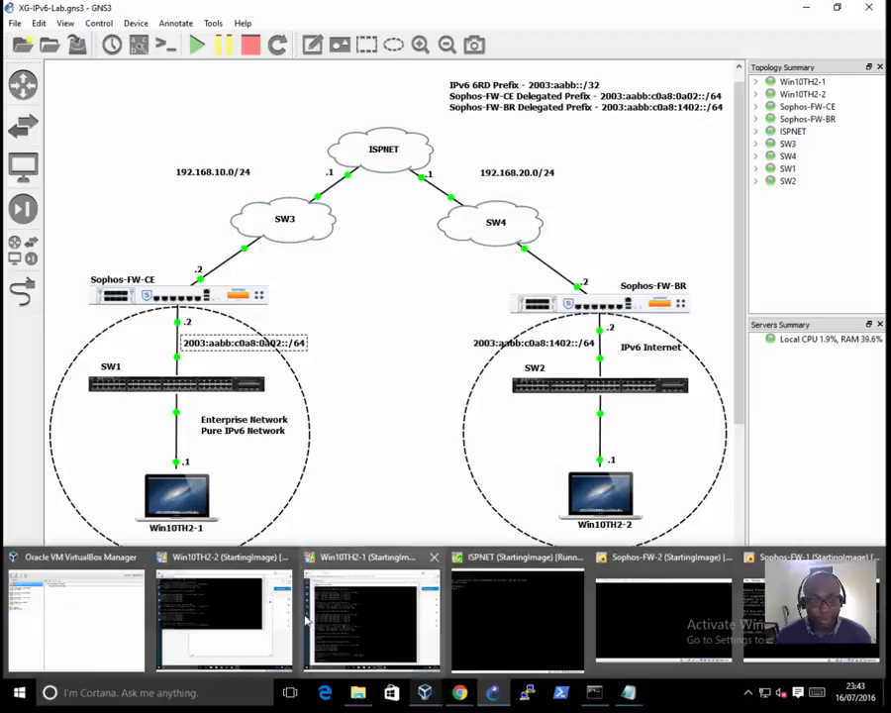
click(258, 603)
drag(247, 57, 248, 171)
click(224, 352)
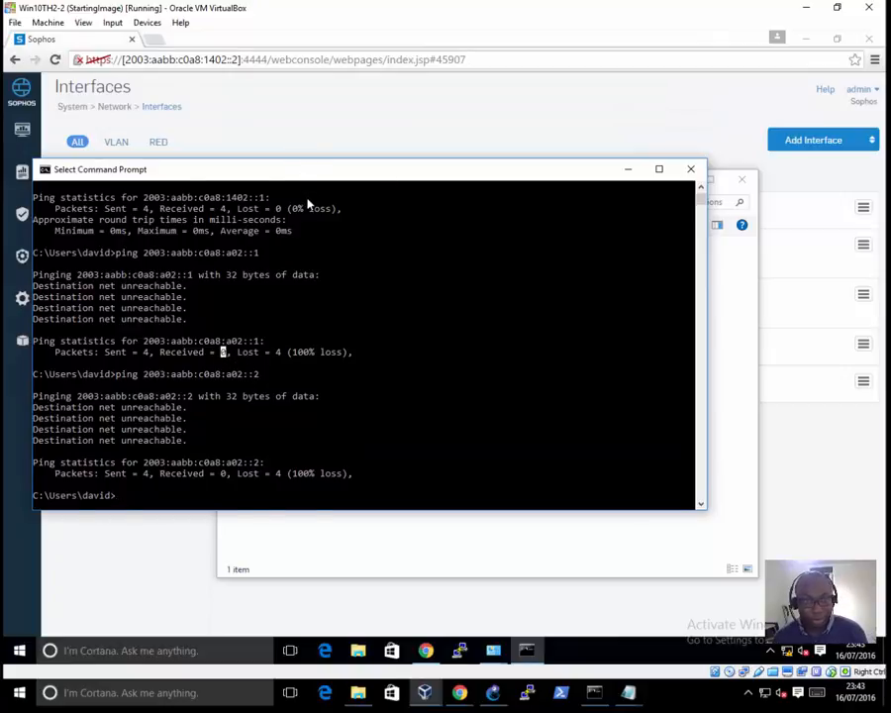
scroll(308, 203, up, 3)
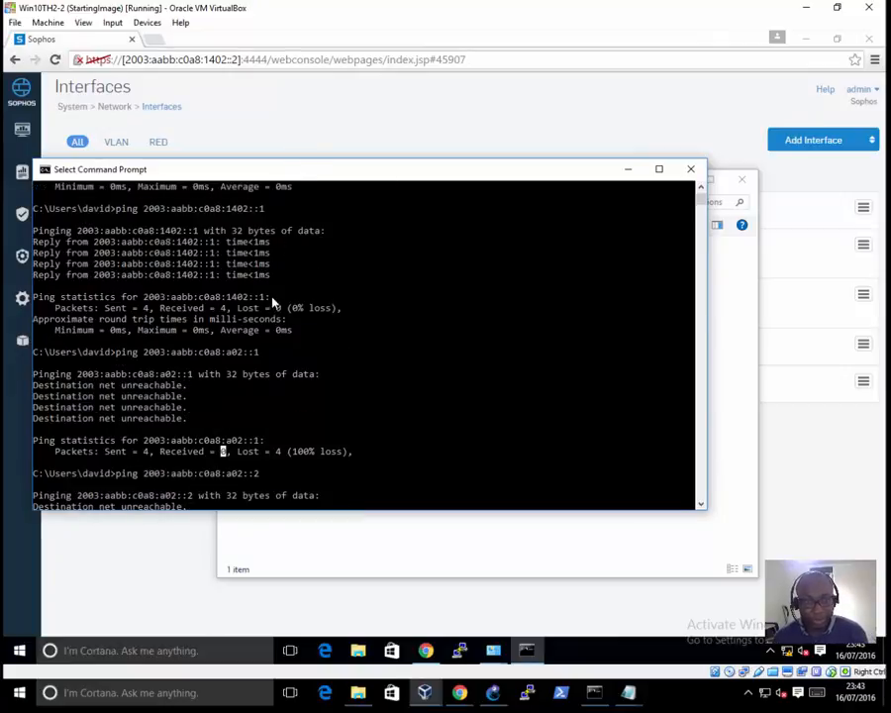
drag(272, 301, 237, 298)
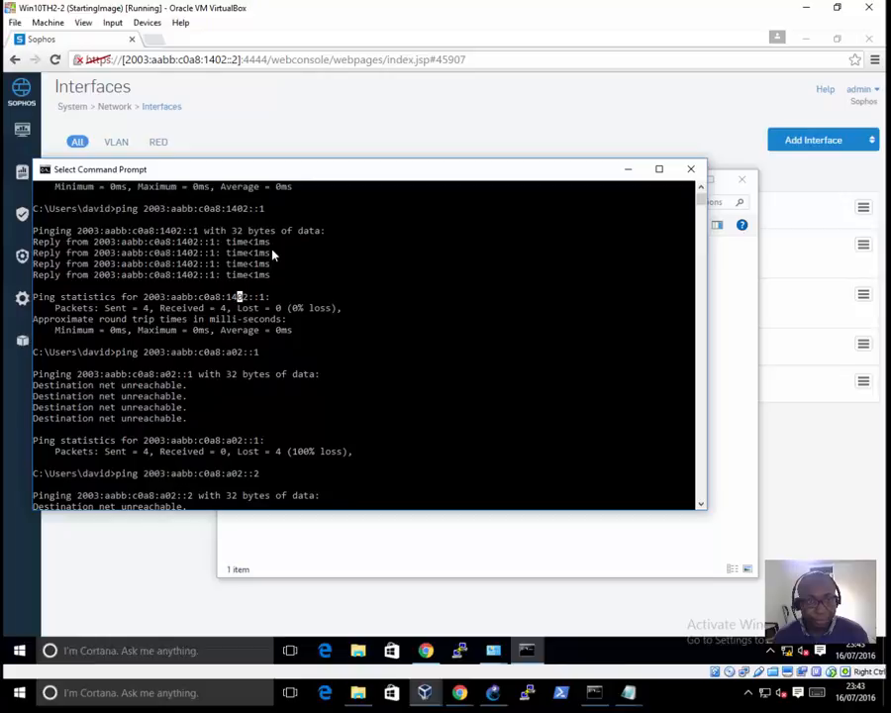
drag(268, 209, 172, 210)
scroll(218, 232, up, 5)
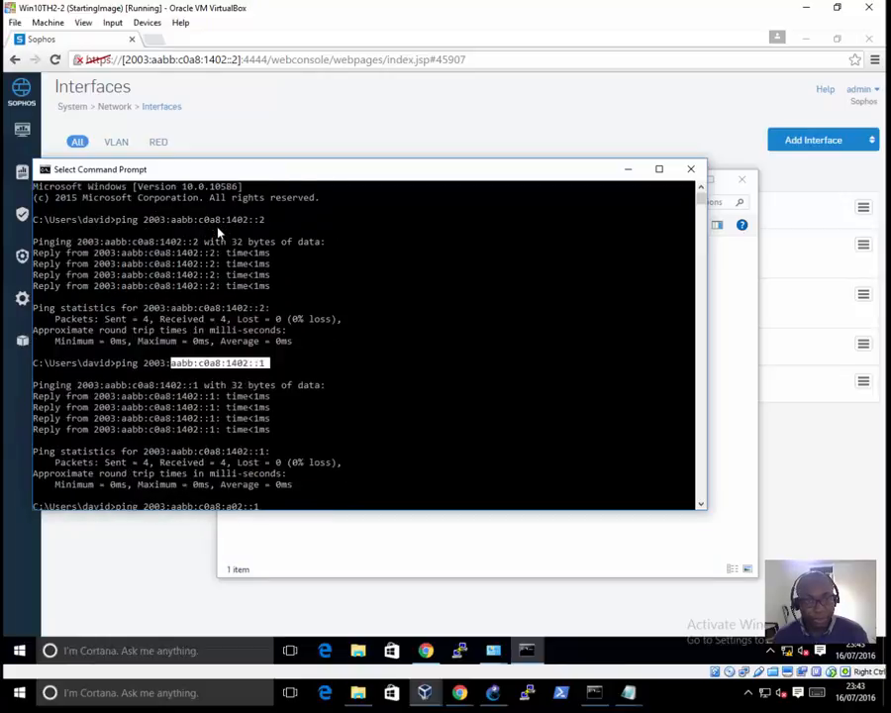
drag(267, 219, 145, 220)
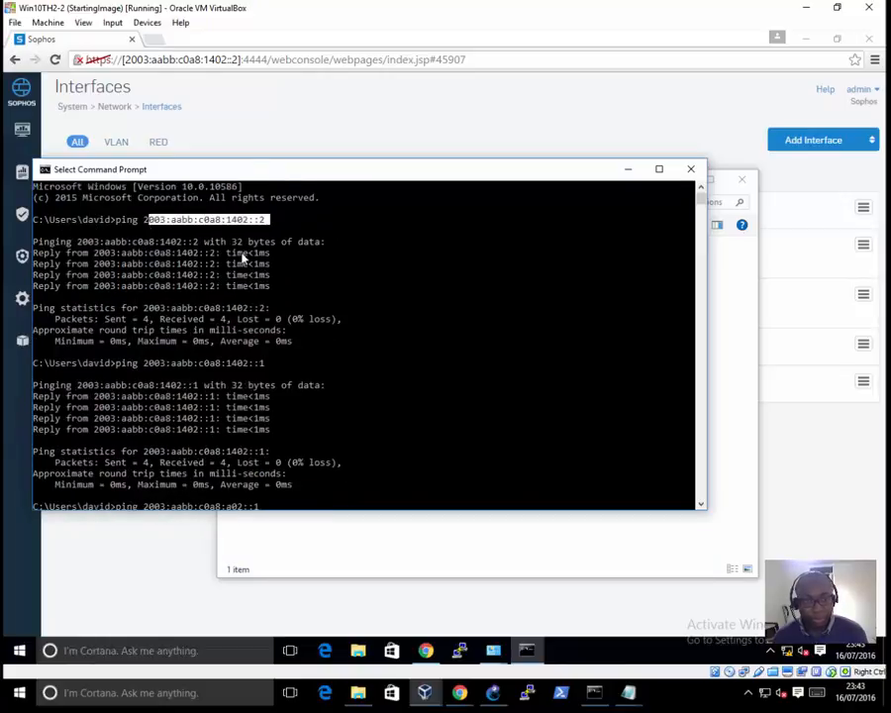
drag(275, 389, 141, 393)
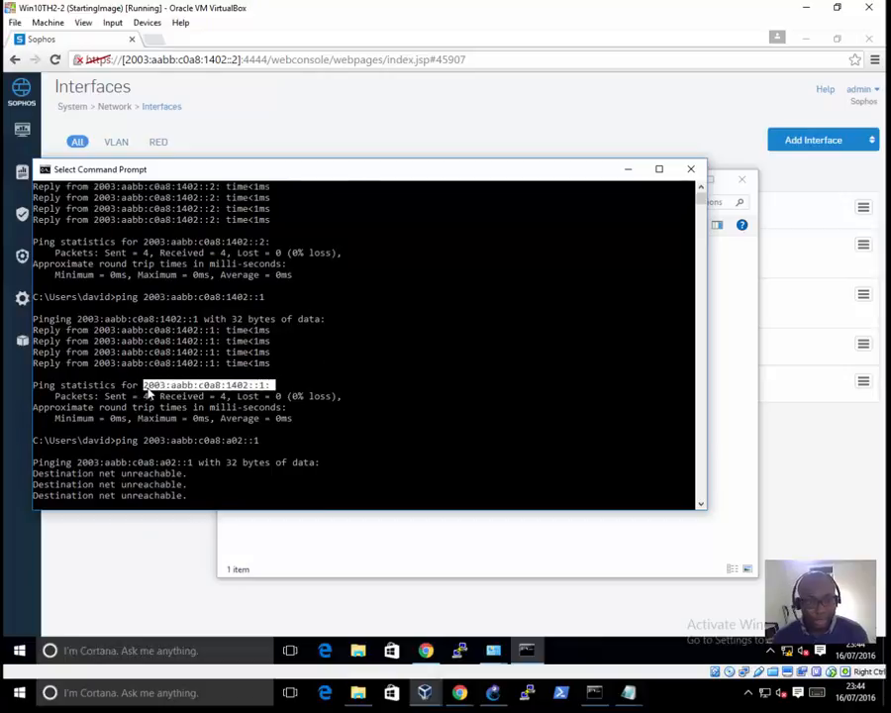
drag(264, 373, 152, 378)
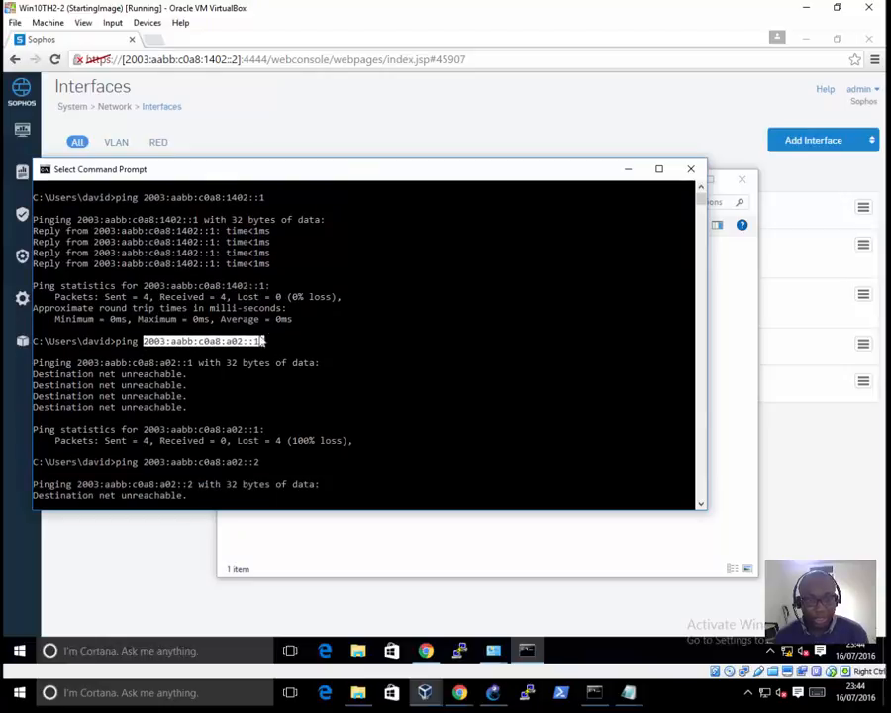
drag(255, 460, 140, 470)
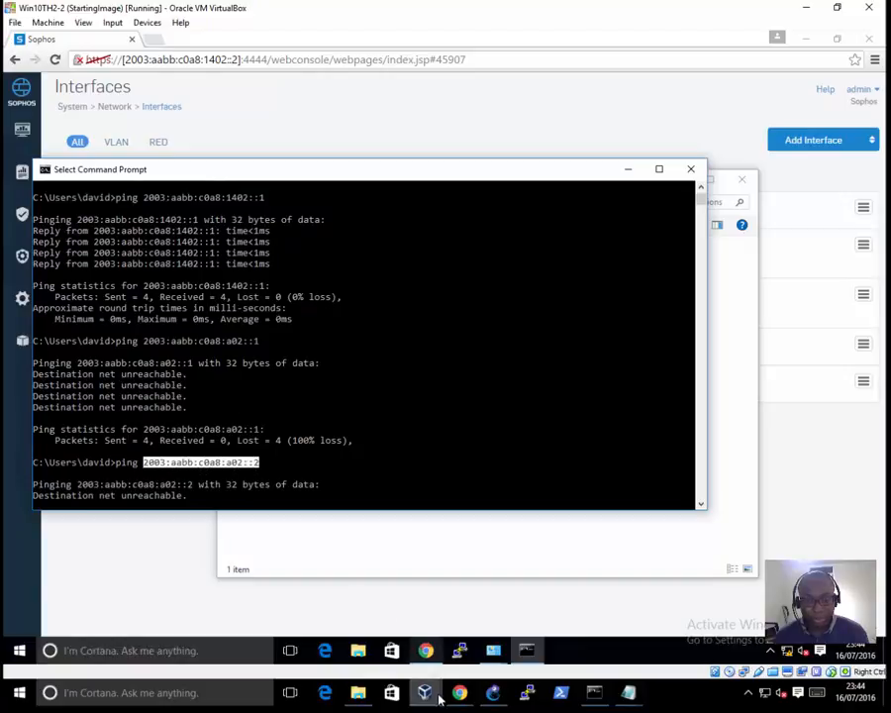
Step: Compare Win10TH2-1's ping results with the Sophos-FW-CE side of the GNS3 topology
mouse_move(424, 692)
click(361, 596)
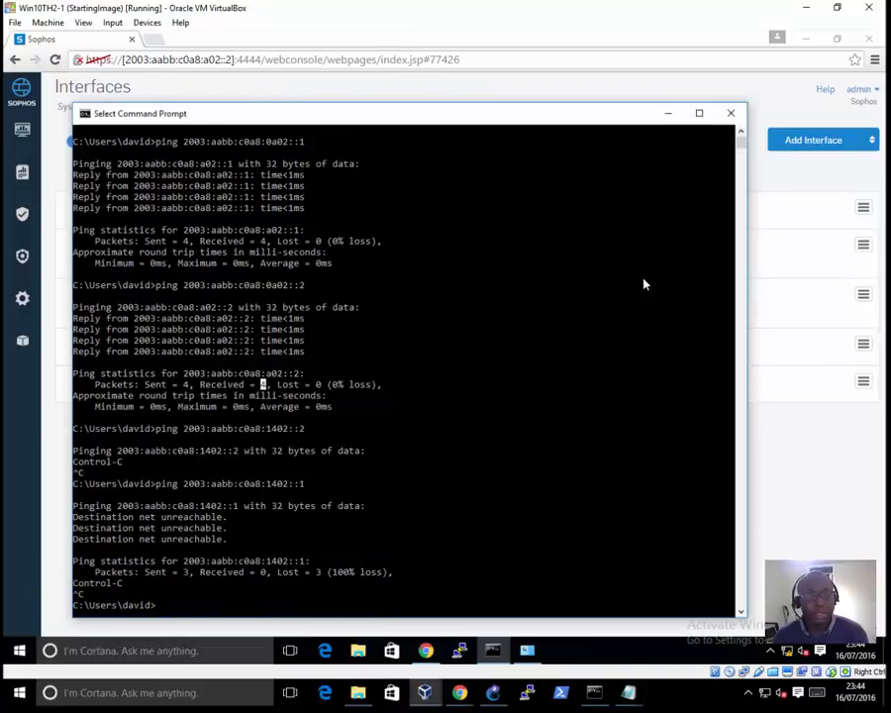
click(493, 692)
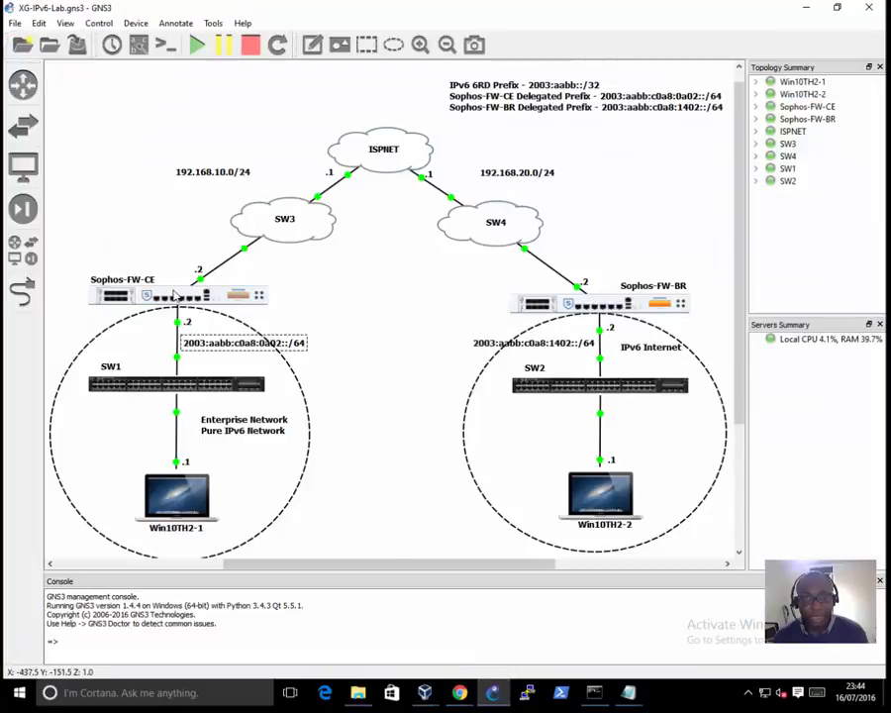
mouse_move(173, 295)
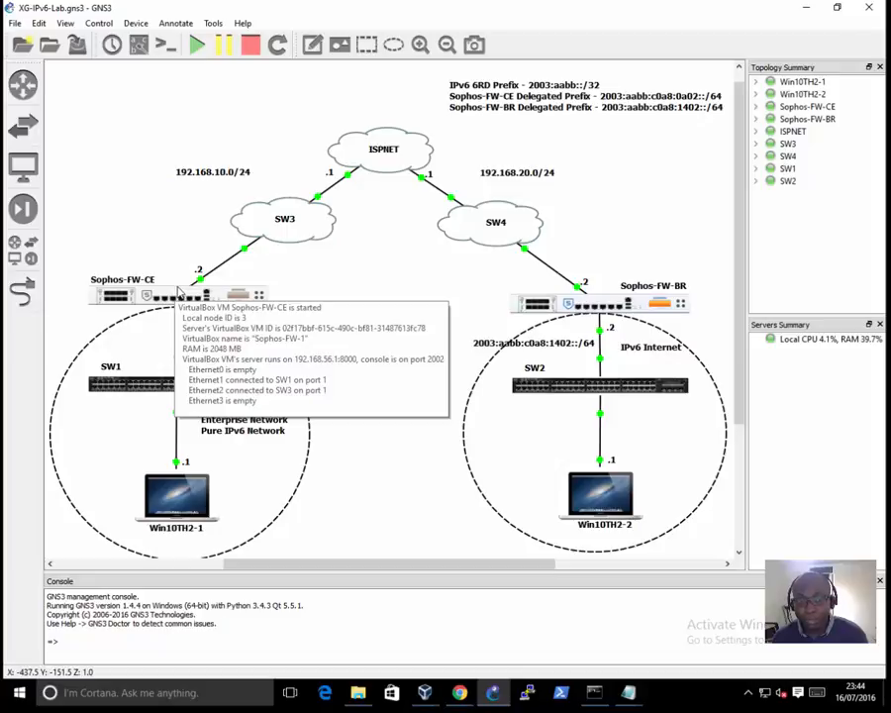
mouse_move(423, 692)
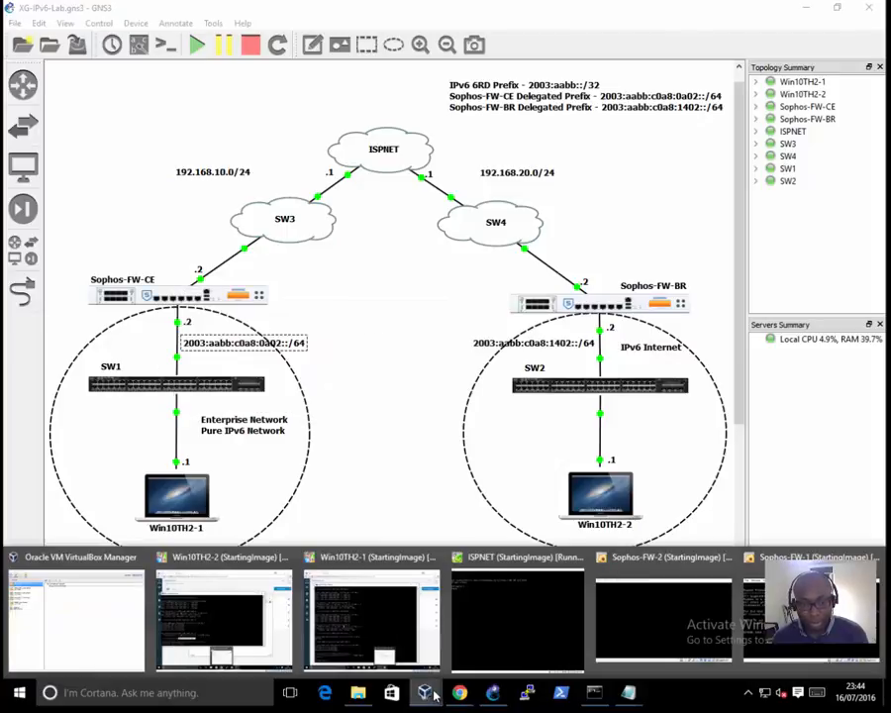
click(387, 593)
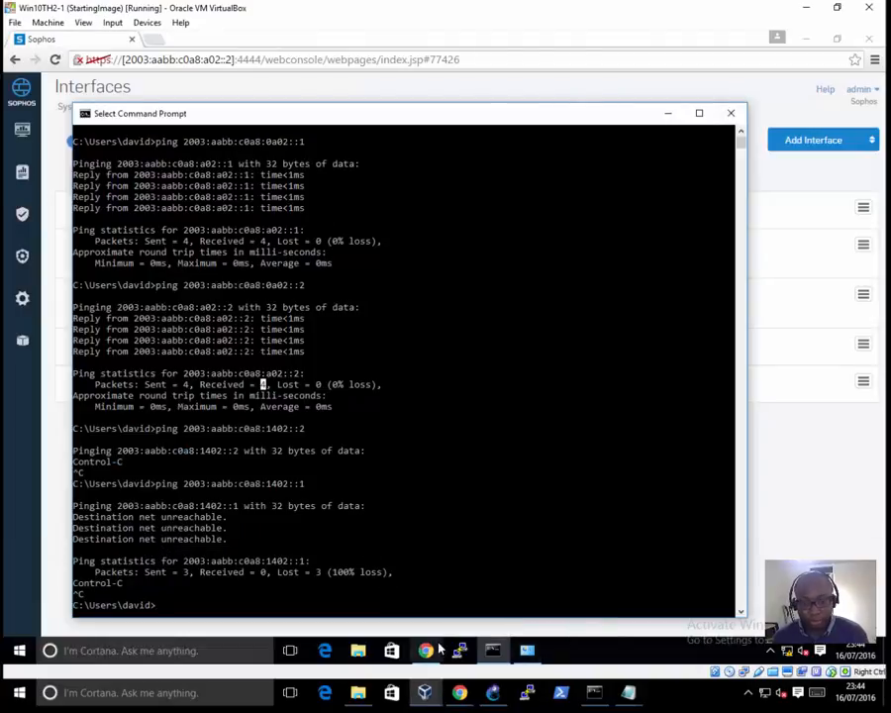
click(494, 695)
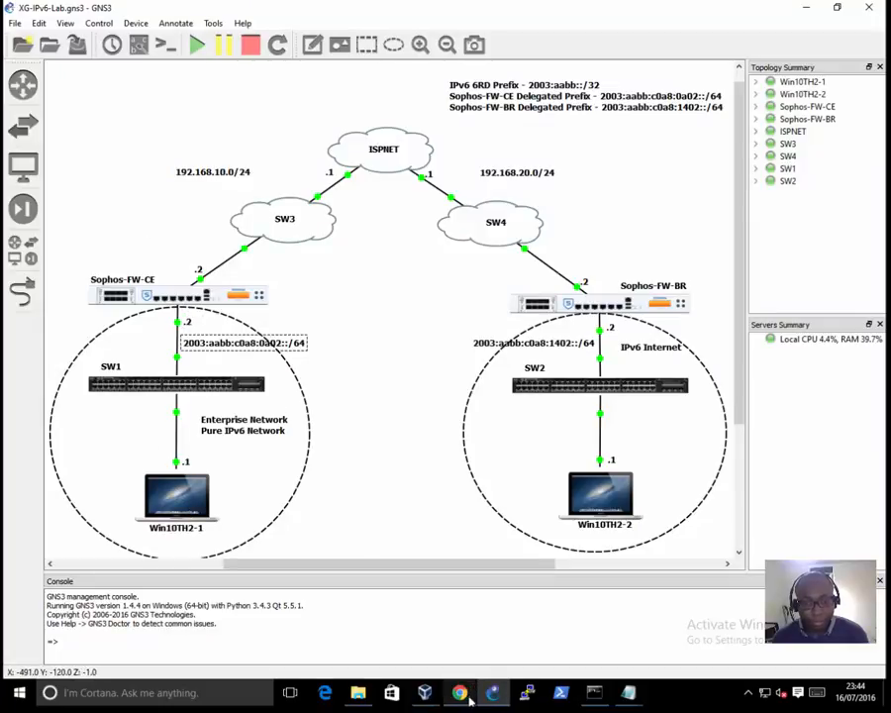
Step: In Win10TH2-1's Sophos web console, add an IP tunnel named CE_6RD with the tunnel type 6rd
mouse_move(425, 692)
click(347, 607)
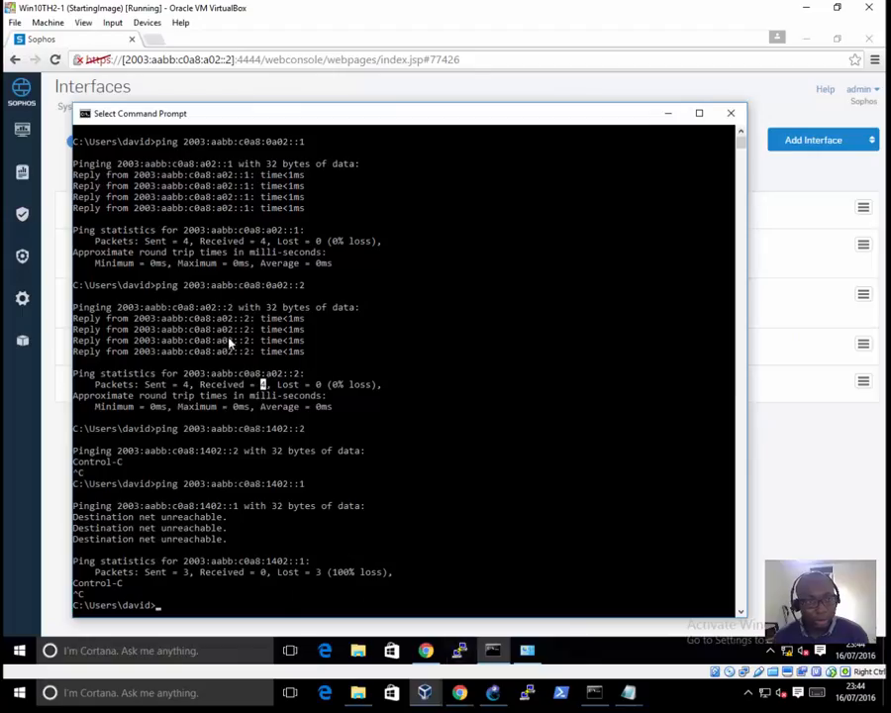
click(214, 87)
mouse_move(22, 298)
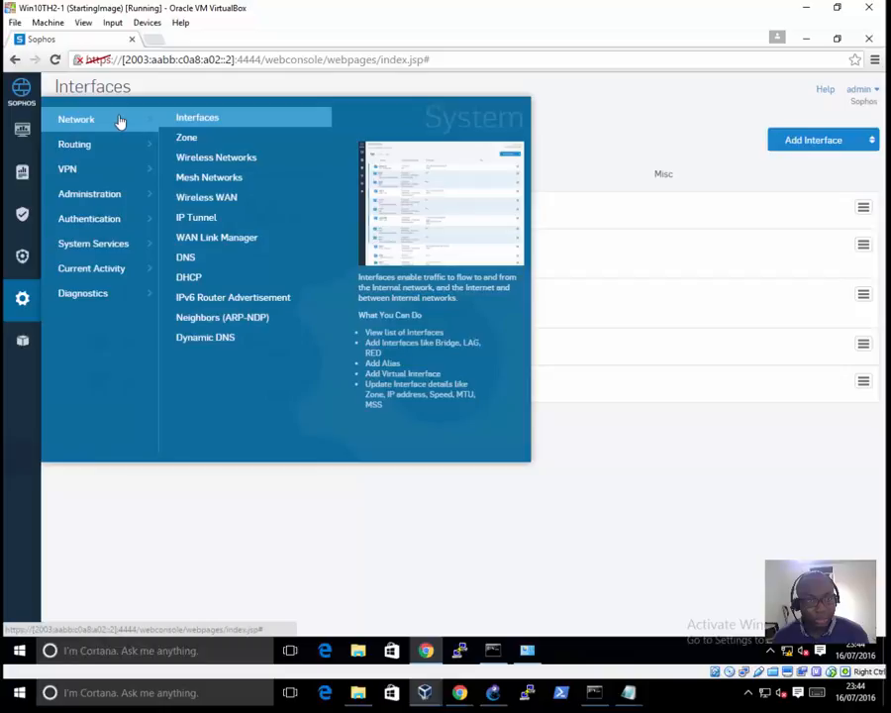
click(214, 218)
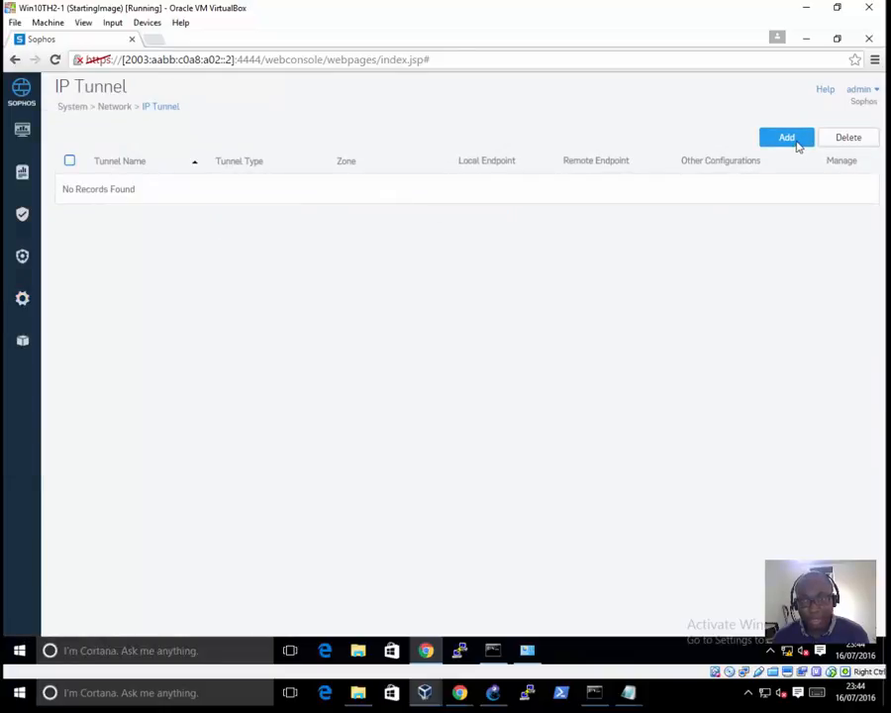
click(787, 137)
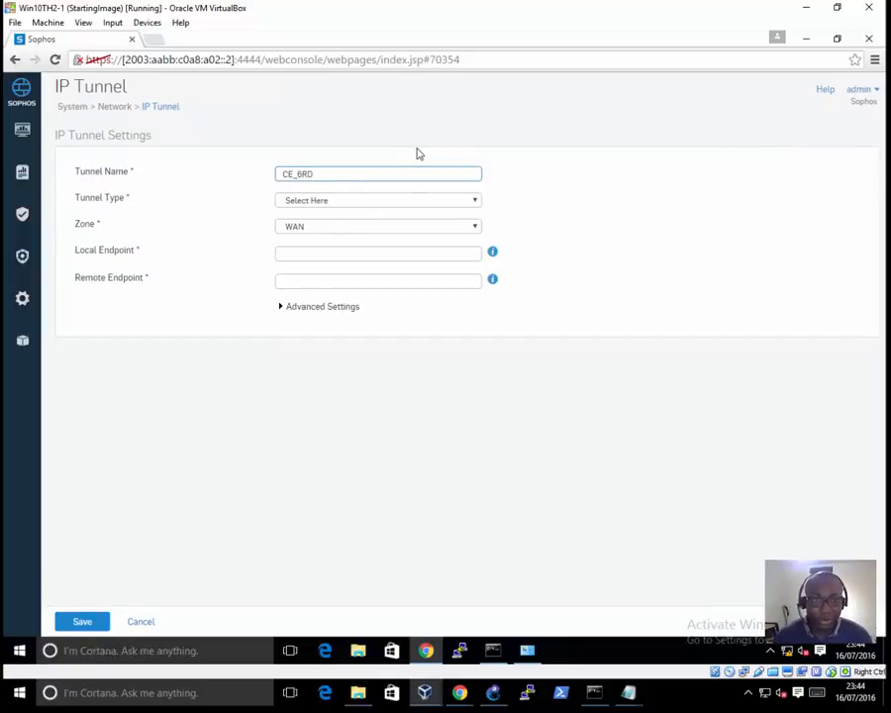
click(419, 200)
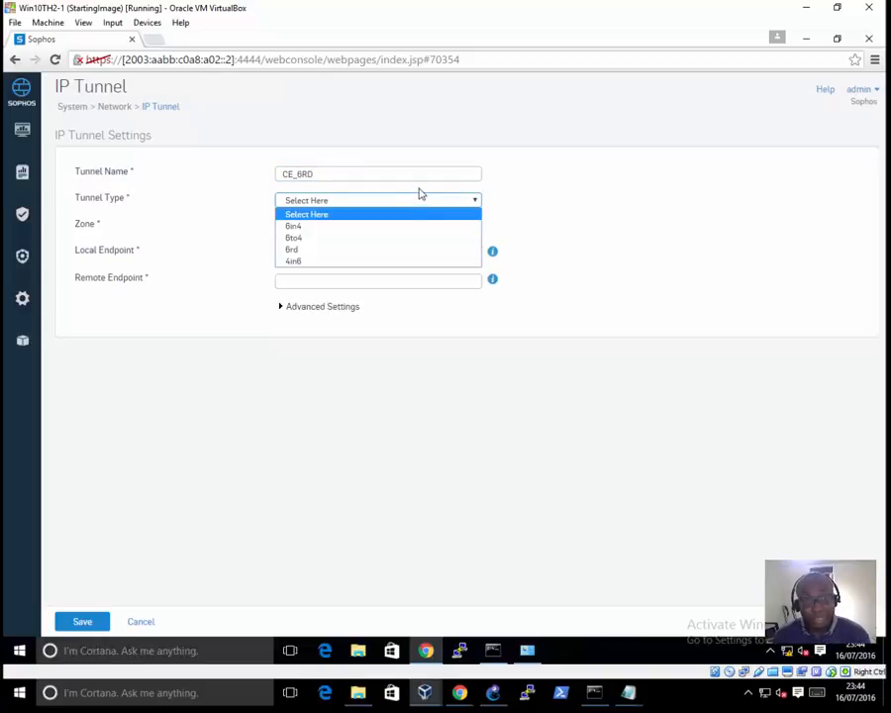
click(297, 249)
Step: Set the tunnel's 6rd prefix to 2003:aabb::/32, copying the first part from the firewall's web address
click(308, 228)
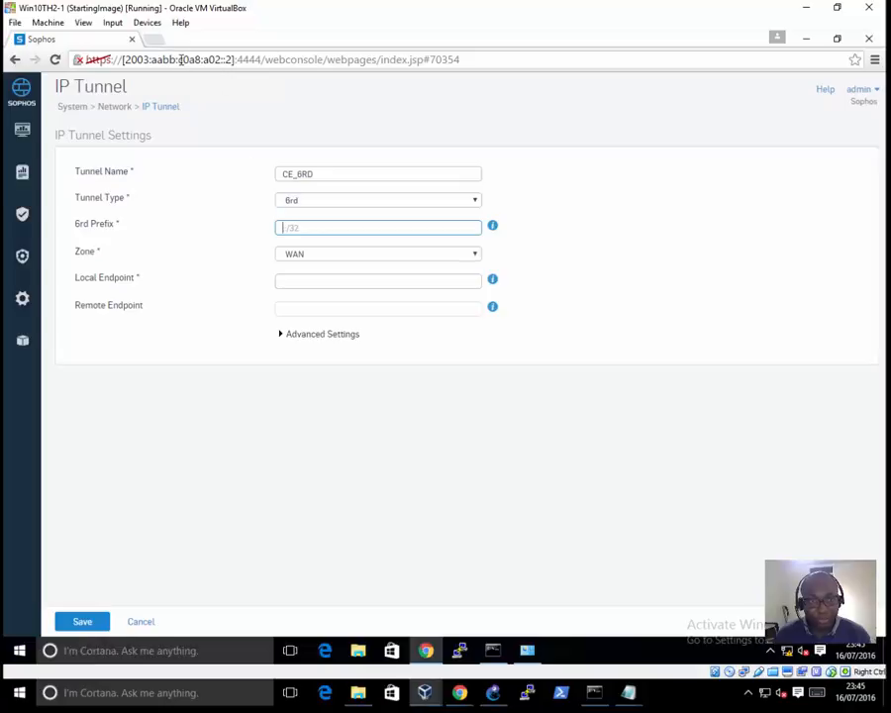
drag(176, 58, 128, 55)
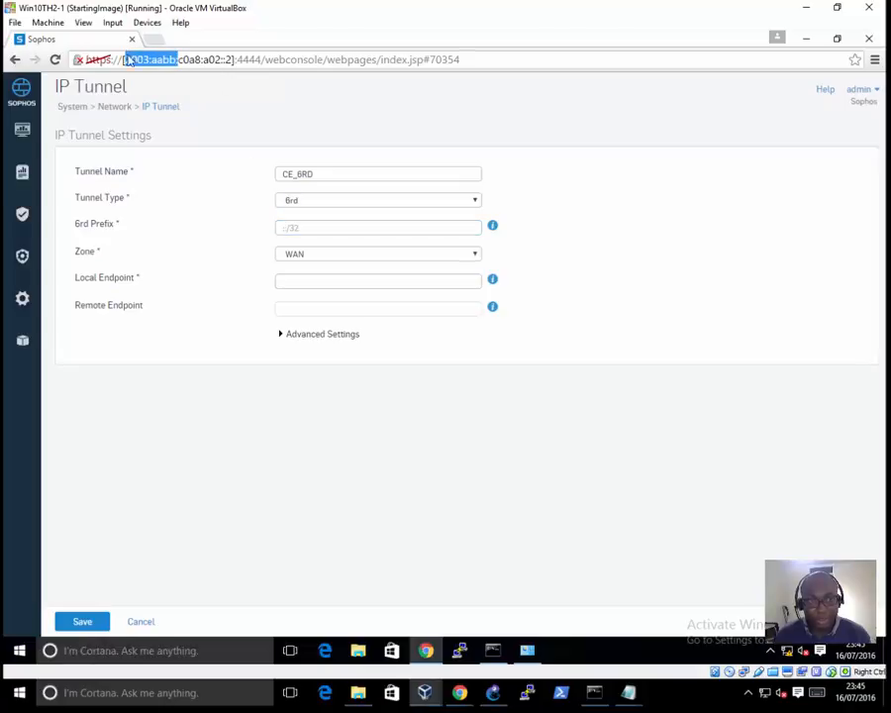
right_click(136, 58)
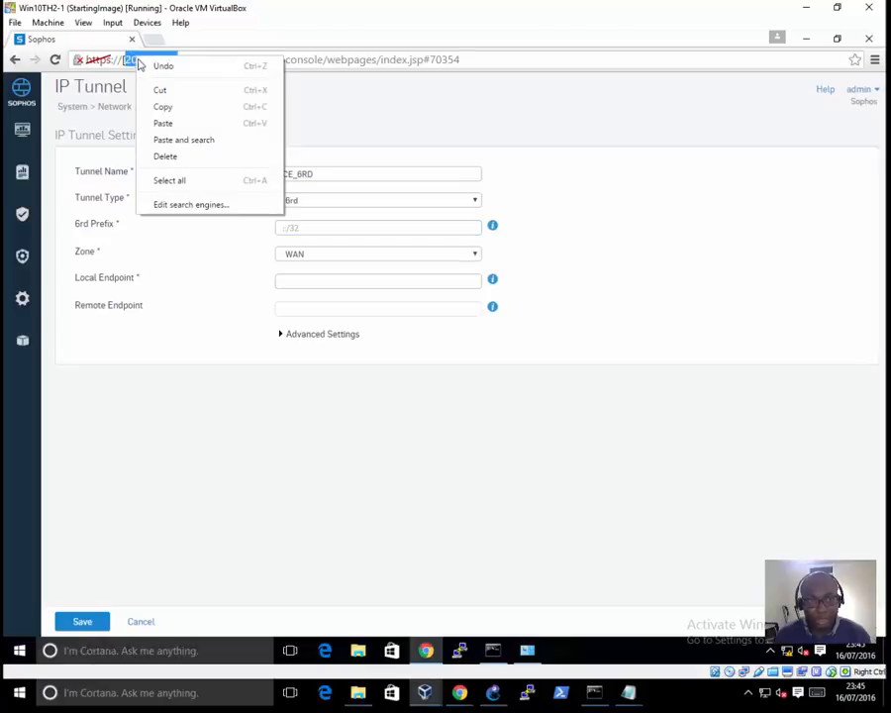
click(163, 107)
click(279, 228)
right_click(282, 228)
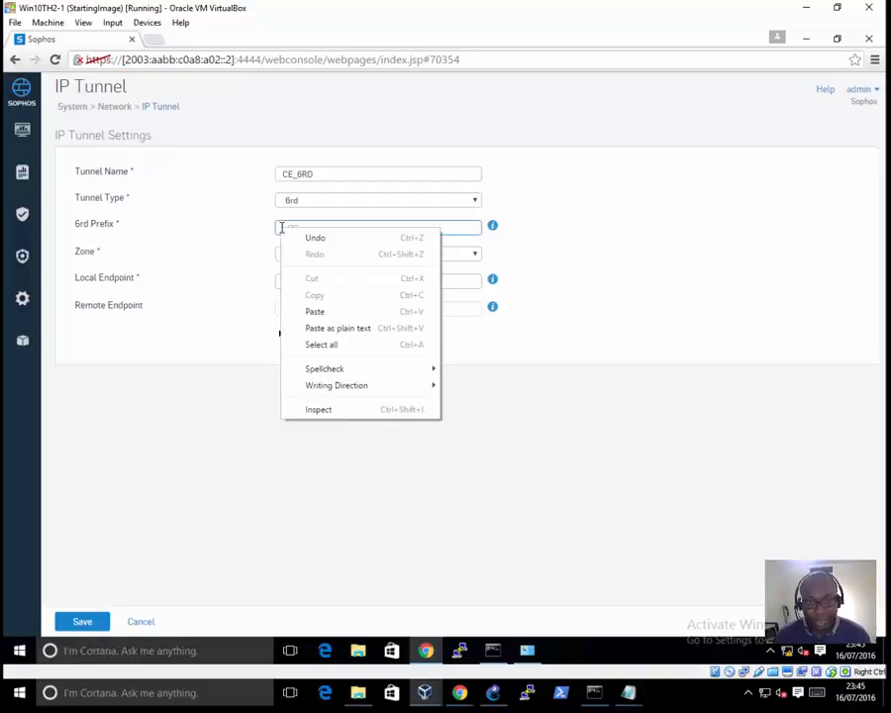
click(327, 311)
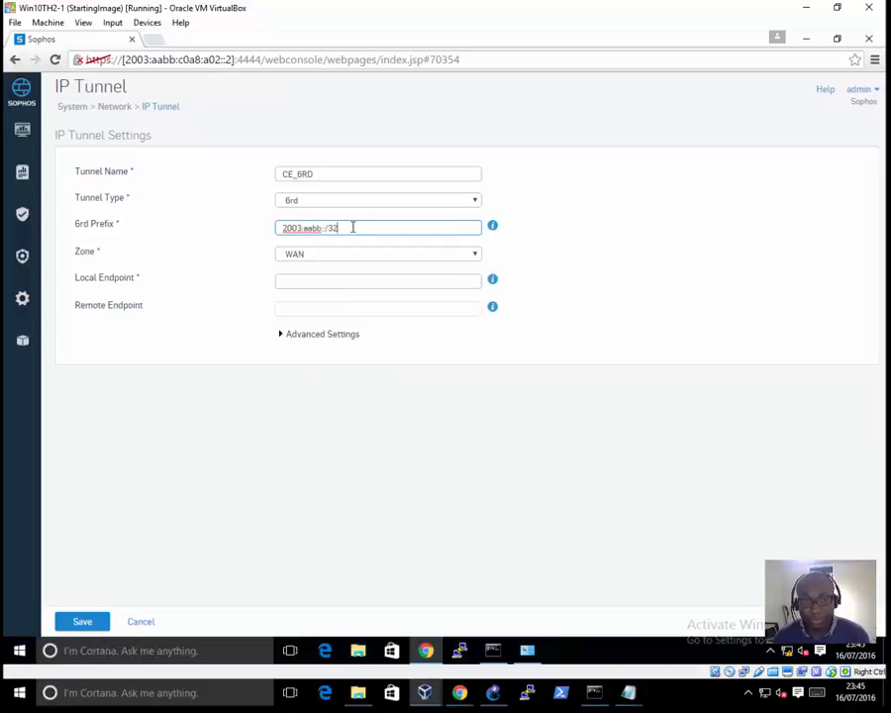
drag(349, 228, 277, 229)
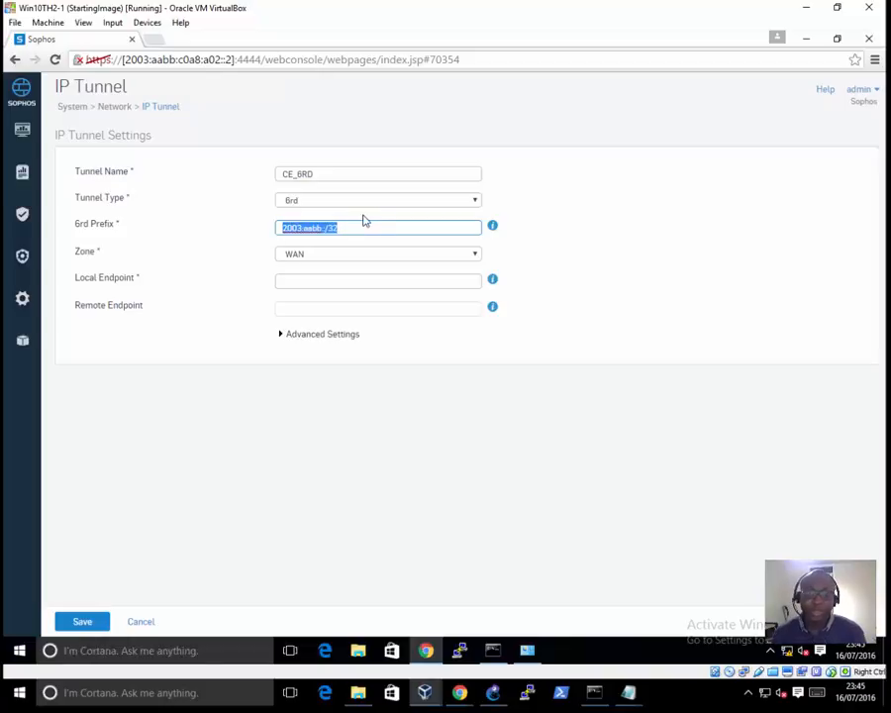
Step: Assign the CE_6RD tunnel to the LAN zone and recheck its 6rd prefix
click(355, 256)
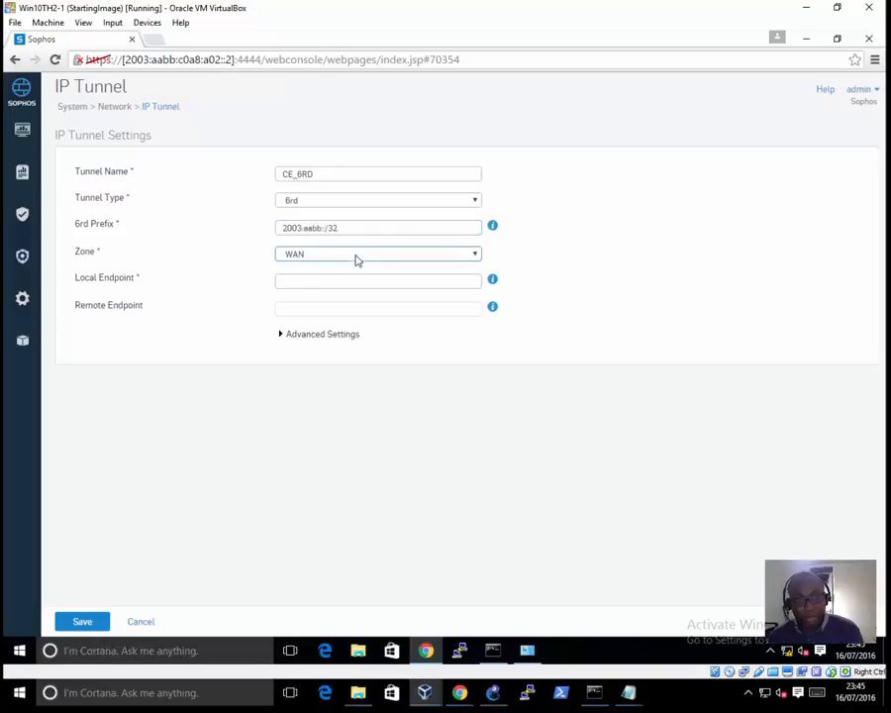
click(322, 270)
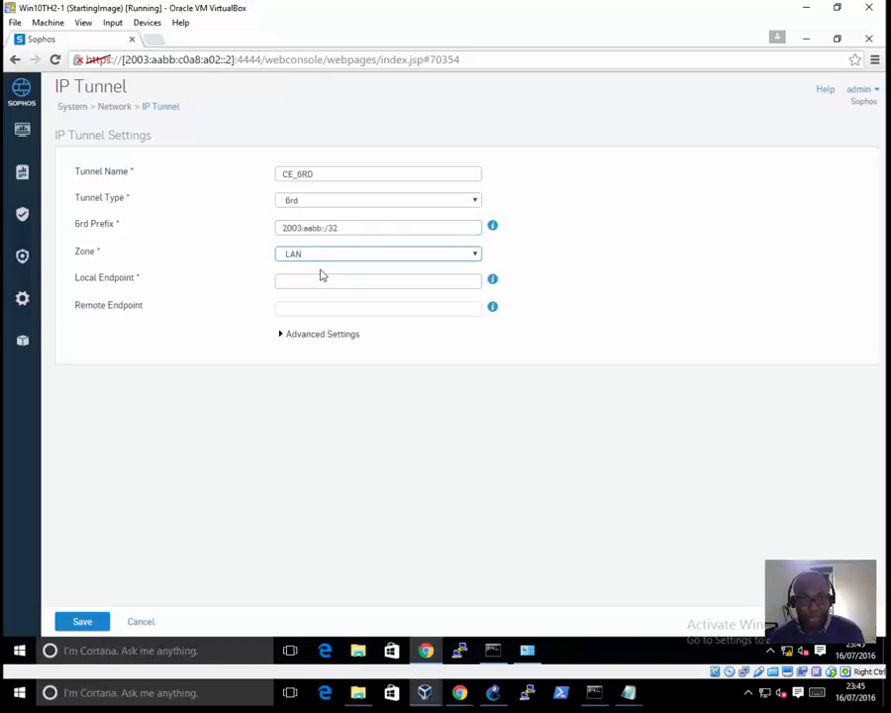
drag(284, 229, 349, 227)
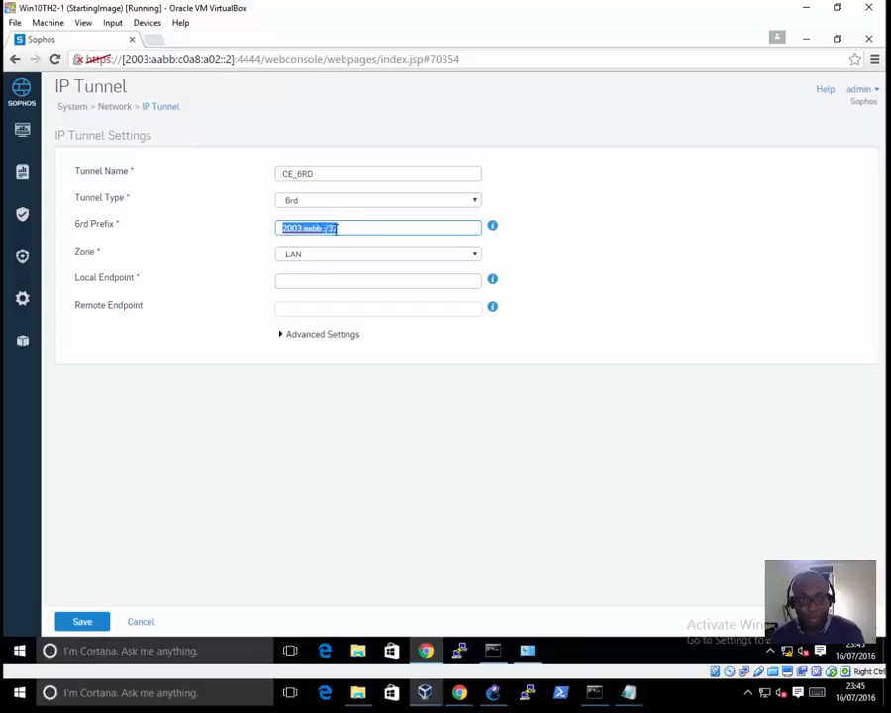
Step: Set the tunnel's local endpoint to 192.168.10.2, checking Sophos-FW-CE's WAN address in the GNS3 topology, and expand the advanced settings
click(309, 276)
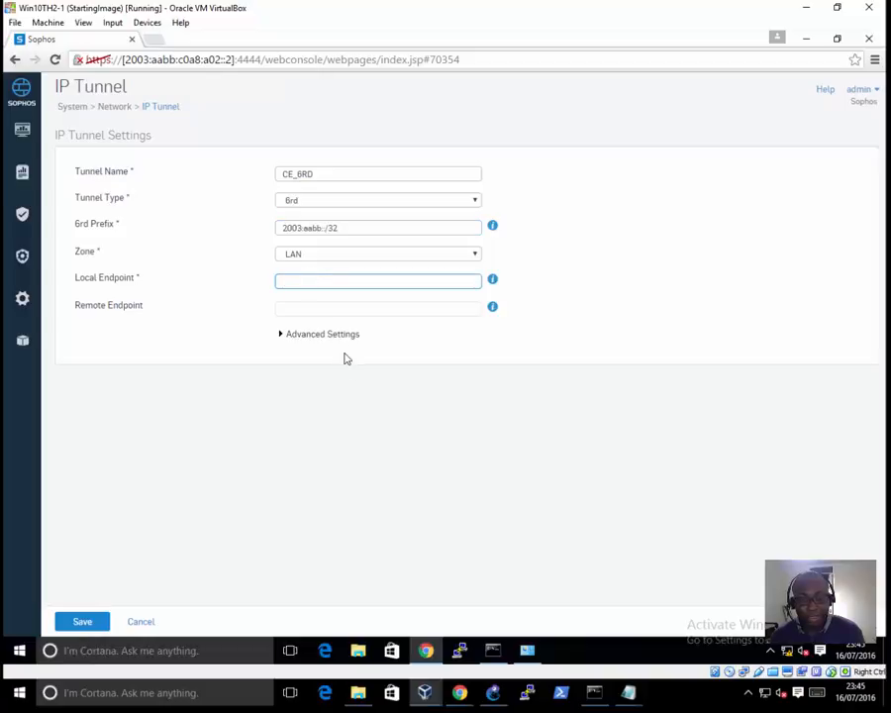
mouse_move(492, 701)
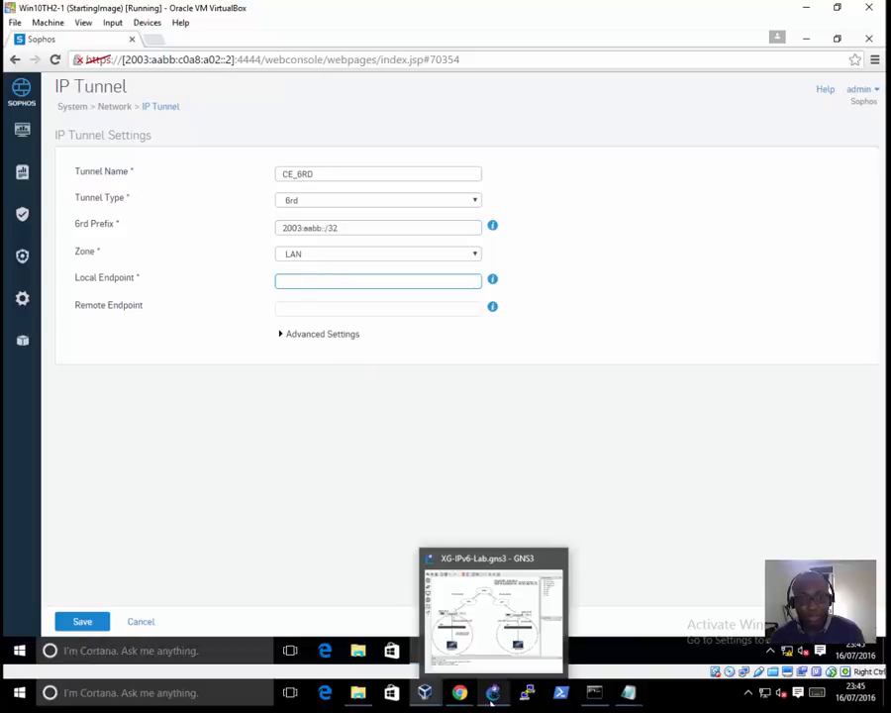
click(500, 662)
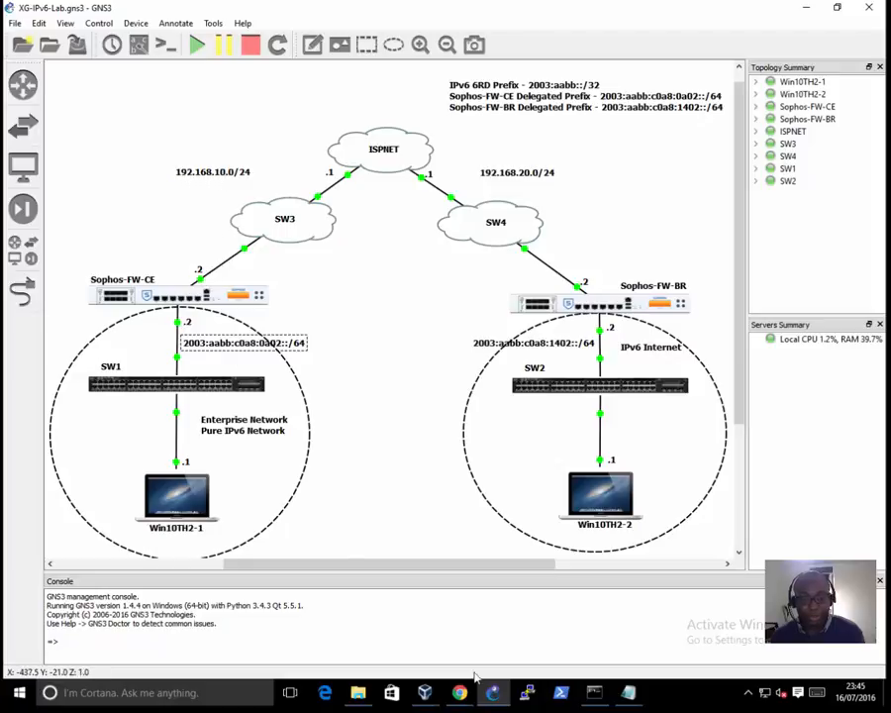
mouse_move(503, 697)
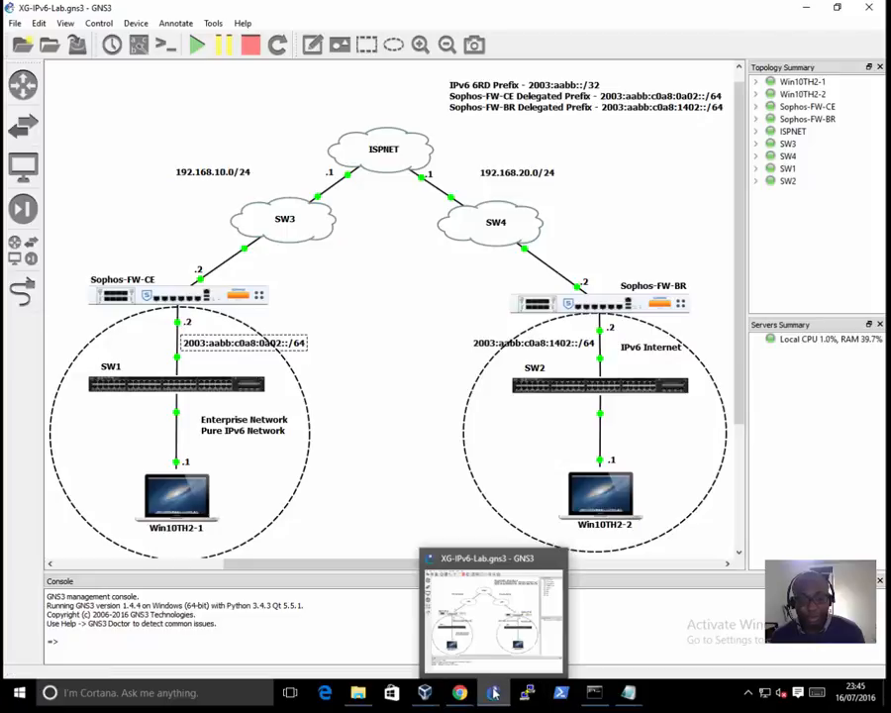
mouse_move(425, 693)
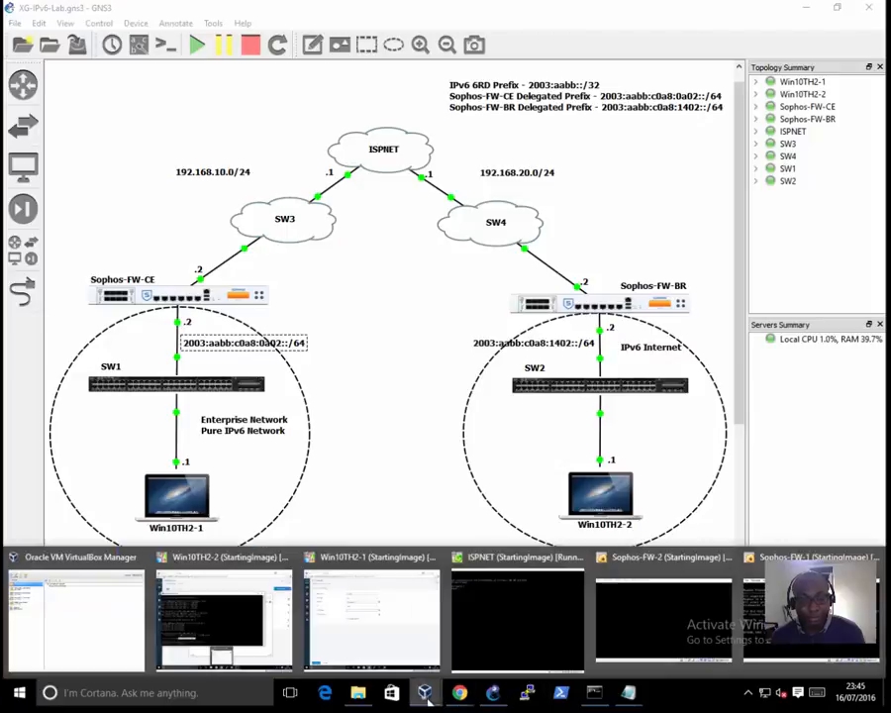
click(370, 638)
text(19)
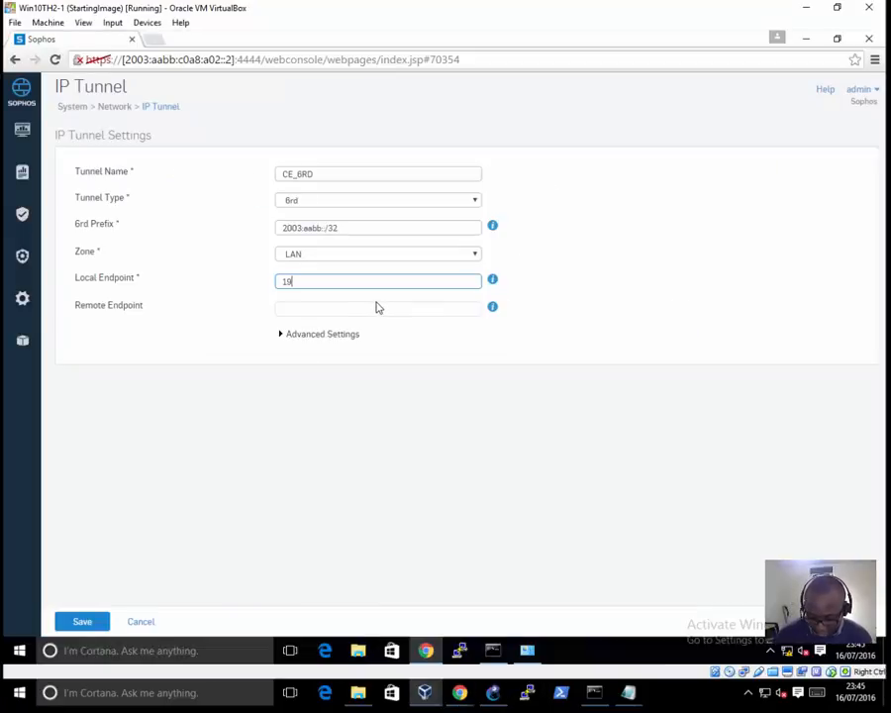
text(2.168.10.2)
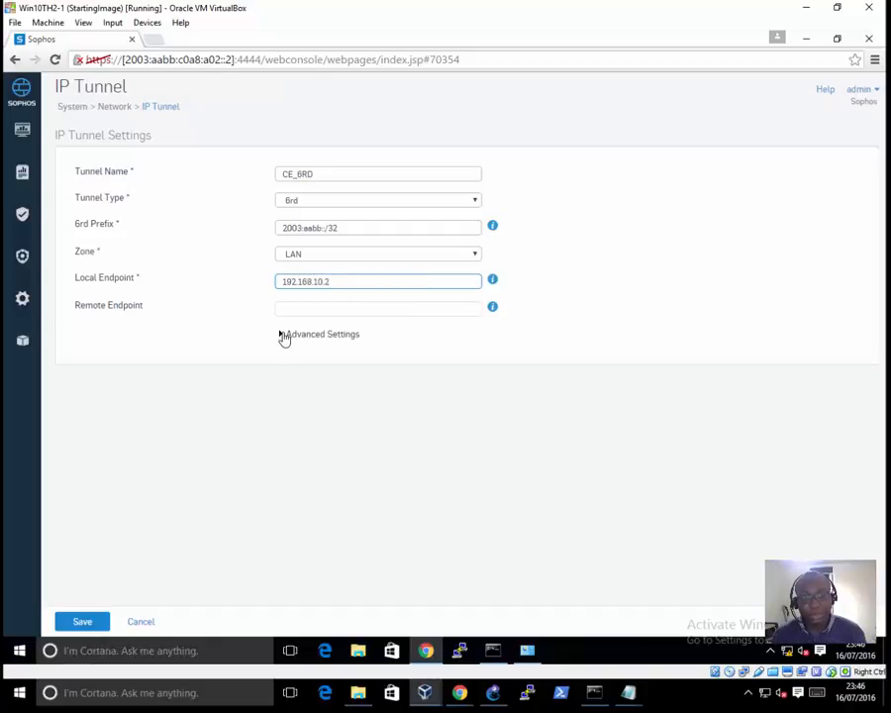
click(282, 336)
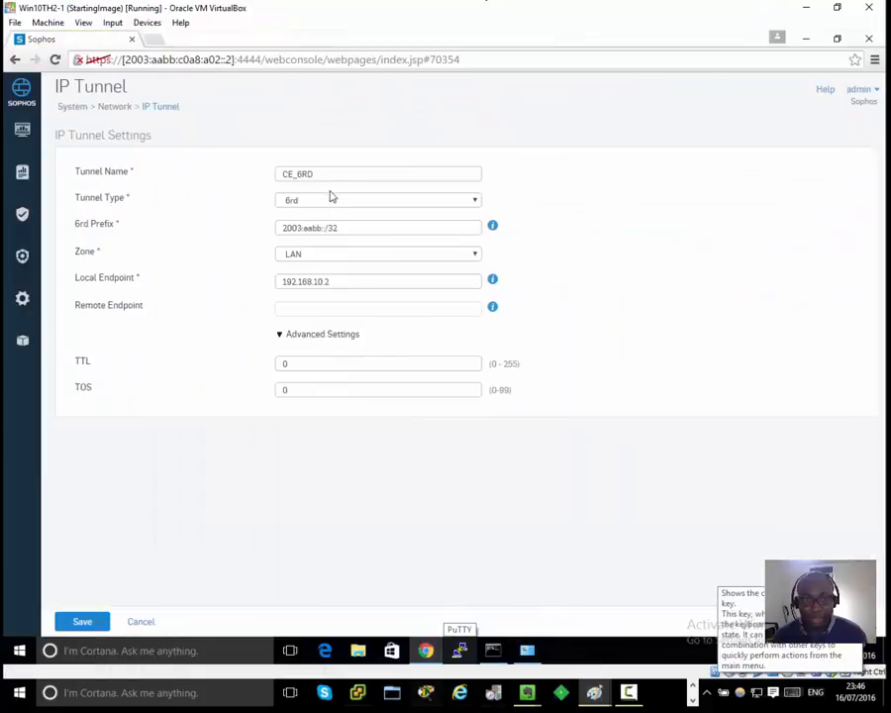
Step: Review the 6RD requirements in the Paint notes, highlight the border router's delegated prefix item, and switch to the GNS3 topology
mouse_move(890, 170)
mouse_down()
mouse_move(700, 169)
mouse_move(358, 86)
mouse_up()
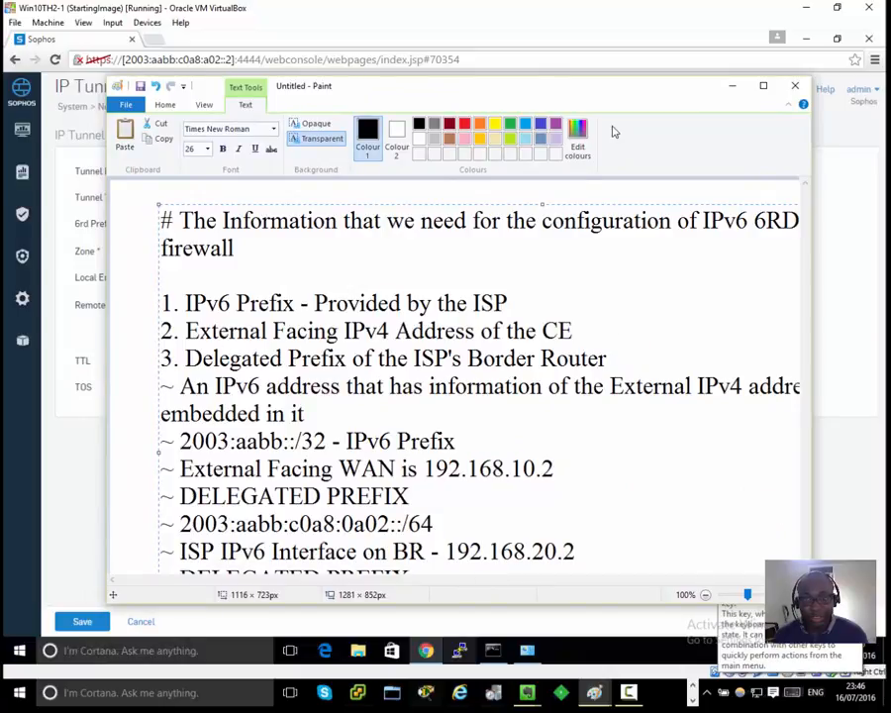
drag(632, 89, 890, 114)
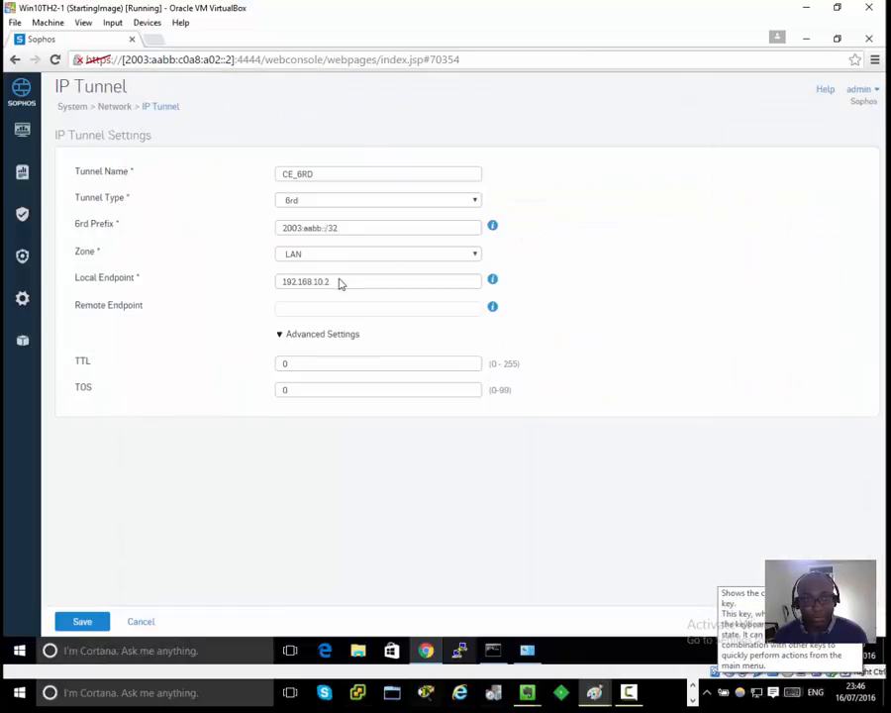
mouse_move(890, 69)
mouse_down()
mouse_move(449, 69)
mouse_move(392, 44)
mouse_up()
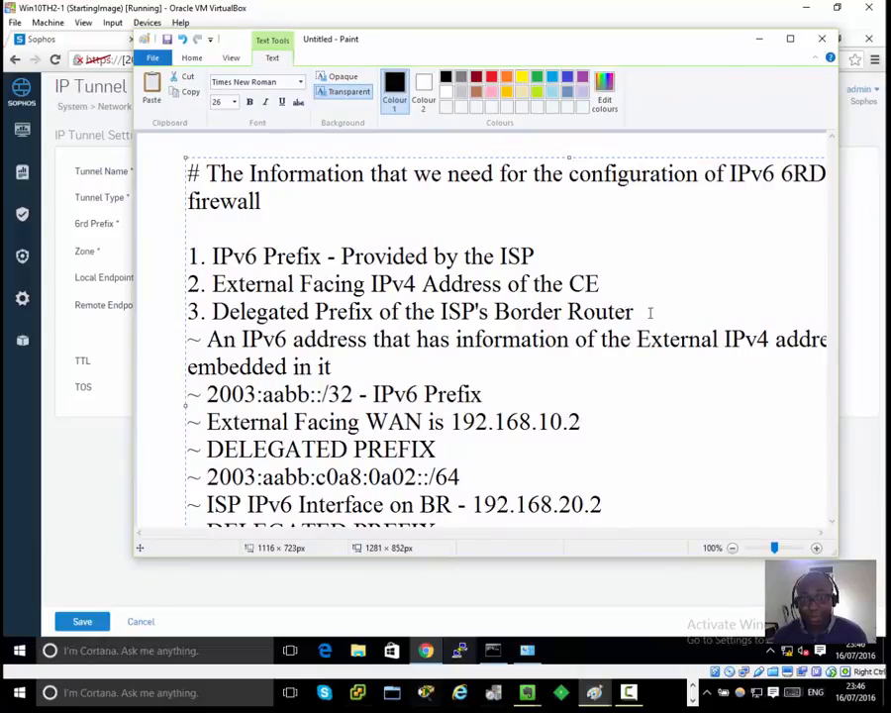
drag(650, 313, 176, 313)
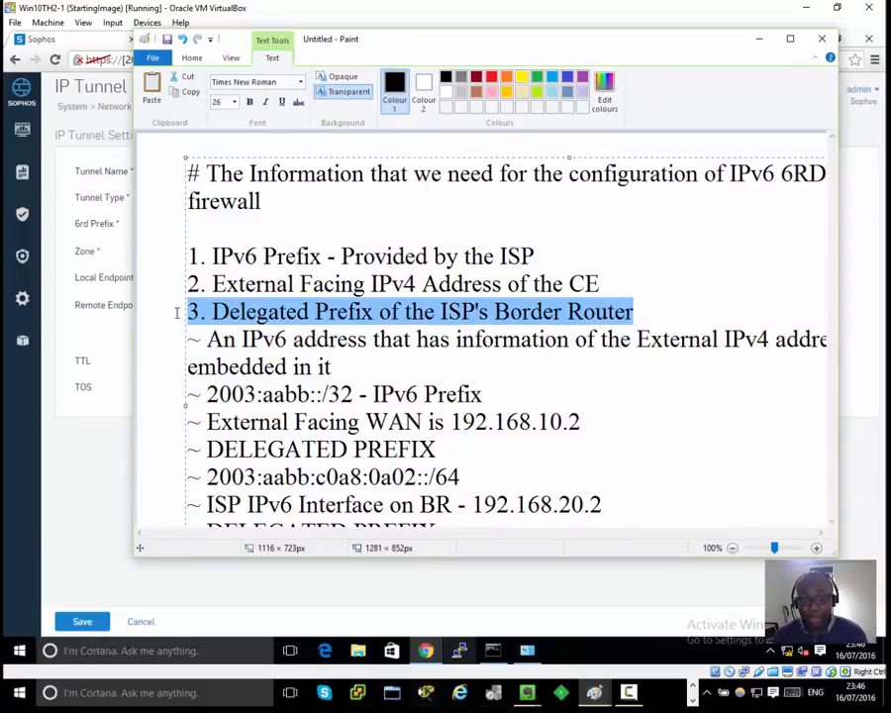
click(576, 660)
click(494, 694)
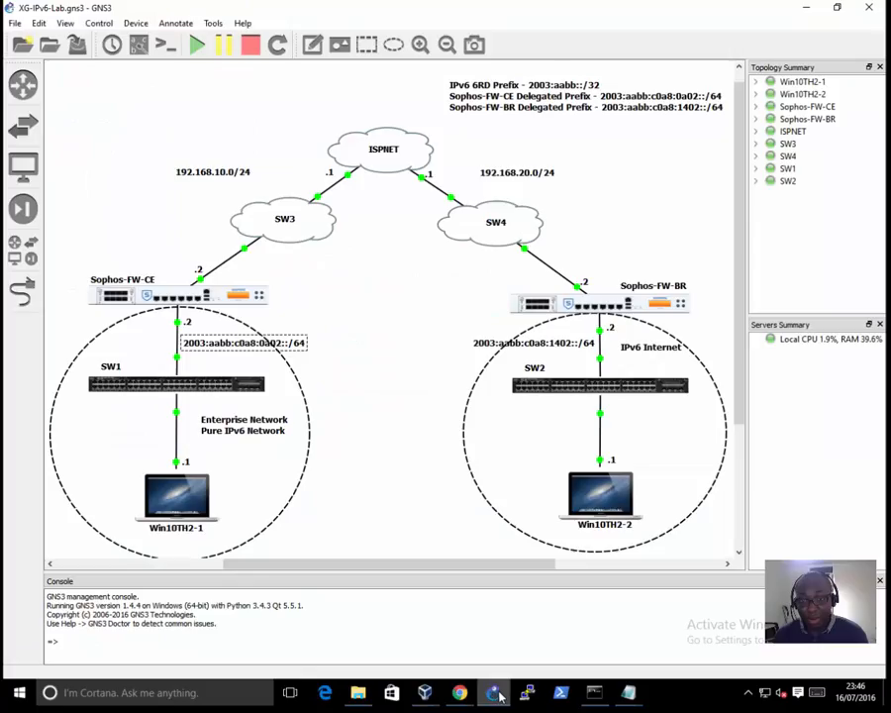
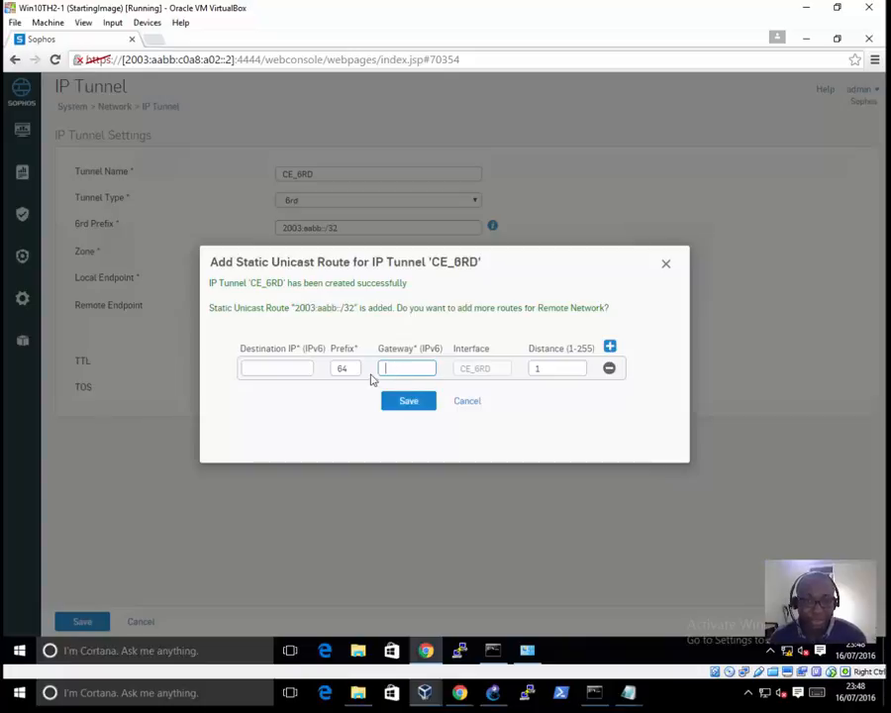
Step: Fill the CE_6RD tunnel's first static route with destination 2003:aabb:c0a8:1402:: and gateway 2003:aabb:c0a8:1402::2, checking Sophos-FW-BR's LAN prefix in the GNS3 topology
click(305, 369)
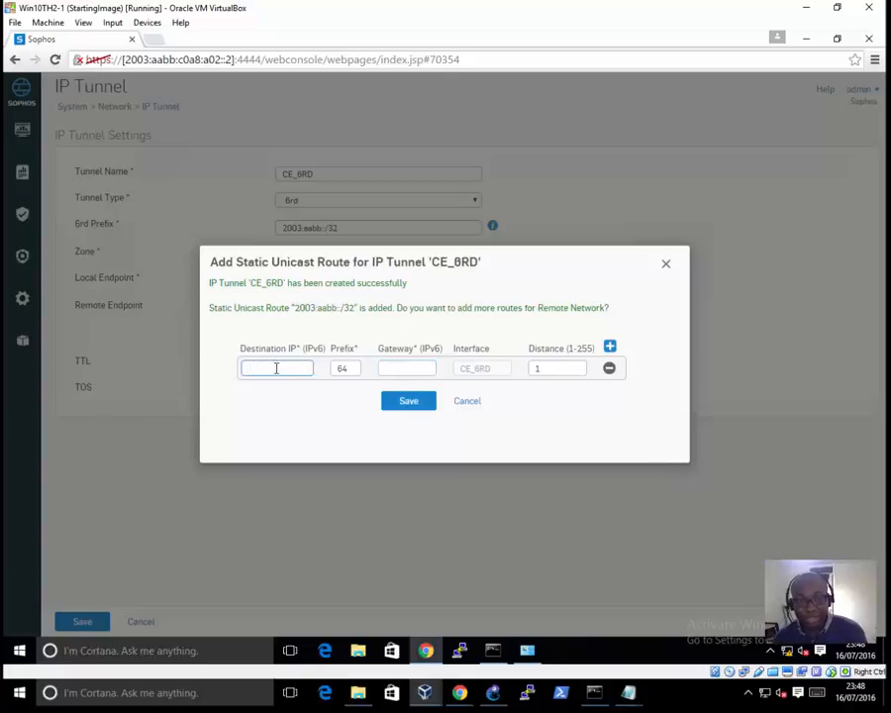
right_click(276, 368)
click(309, 453)
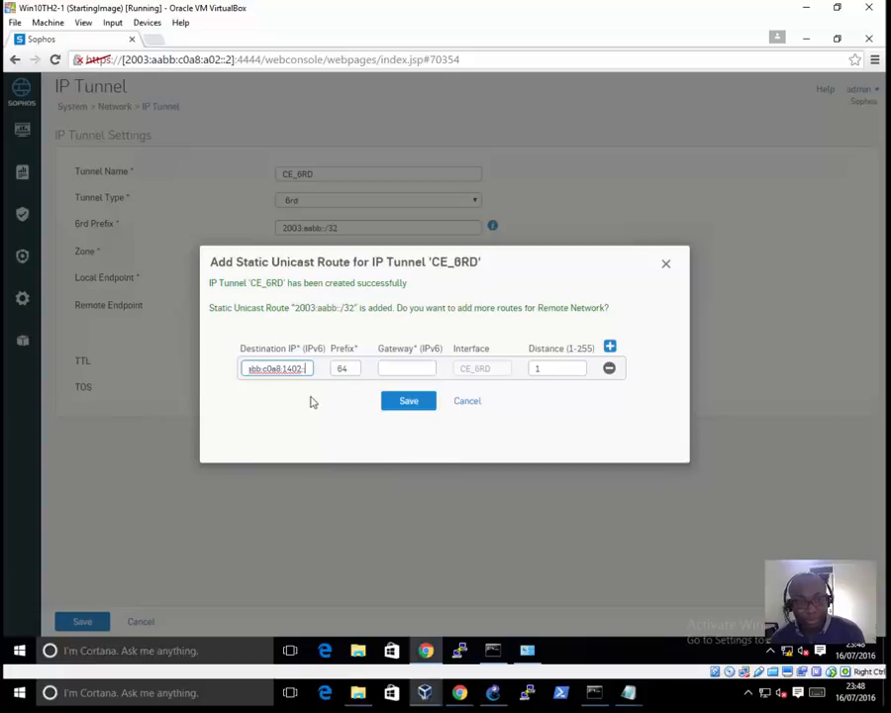
click(492, 693)
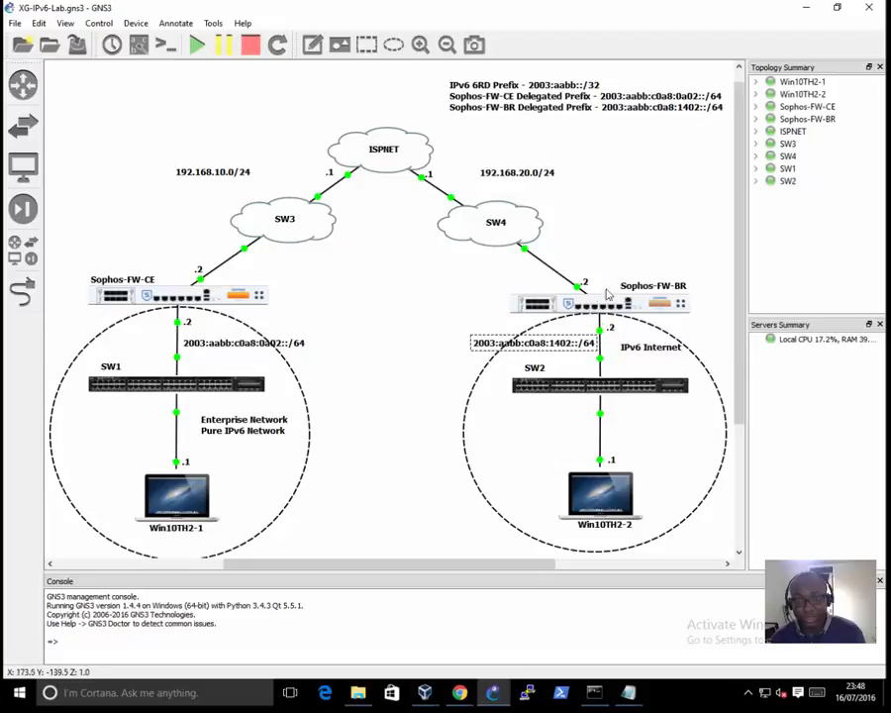
click(426, 694)
click(376, 575)
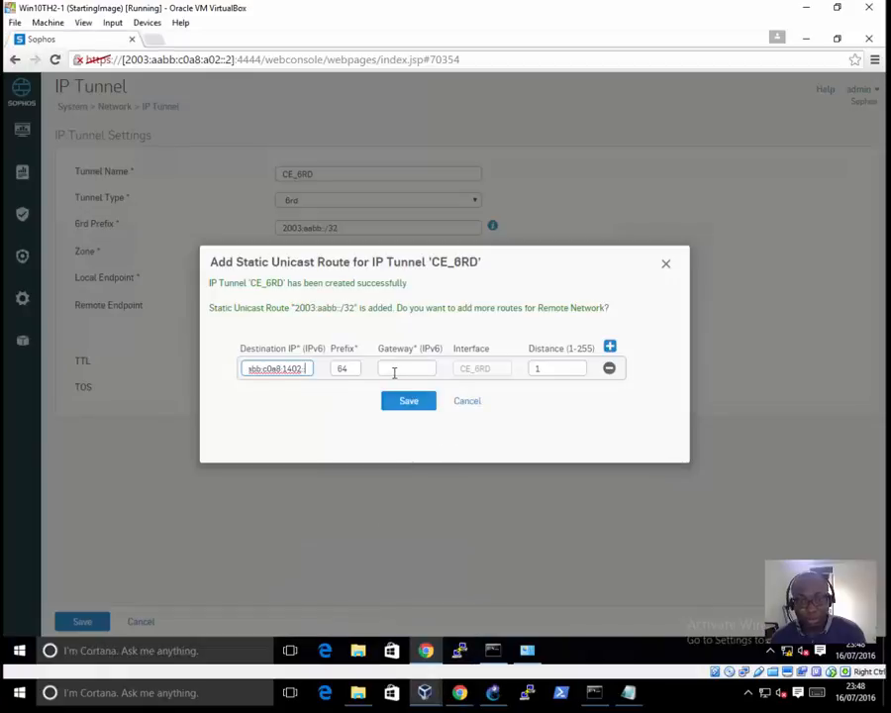
click(394, 370)
right_click(394, 370)
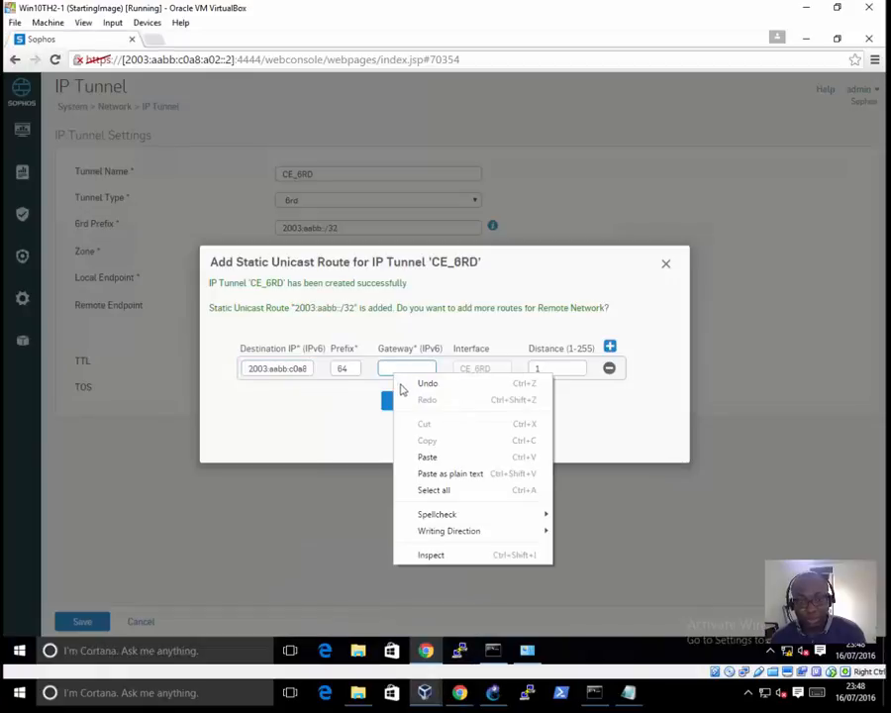
click(429, 458)
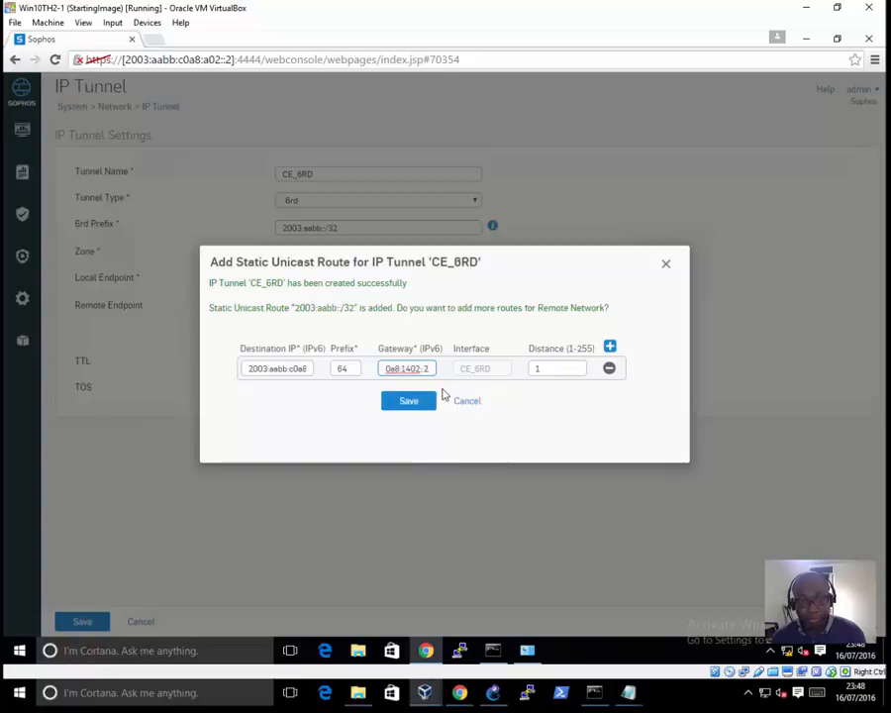
Step: Add a second static route as the IPv6 default, with destination ::, prefix 0 and gateway 2003:aabb:c0a8:1402::2
click(610, 347)
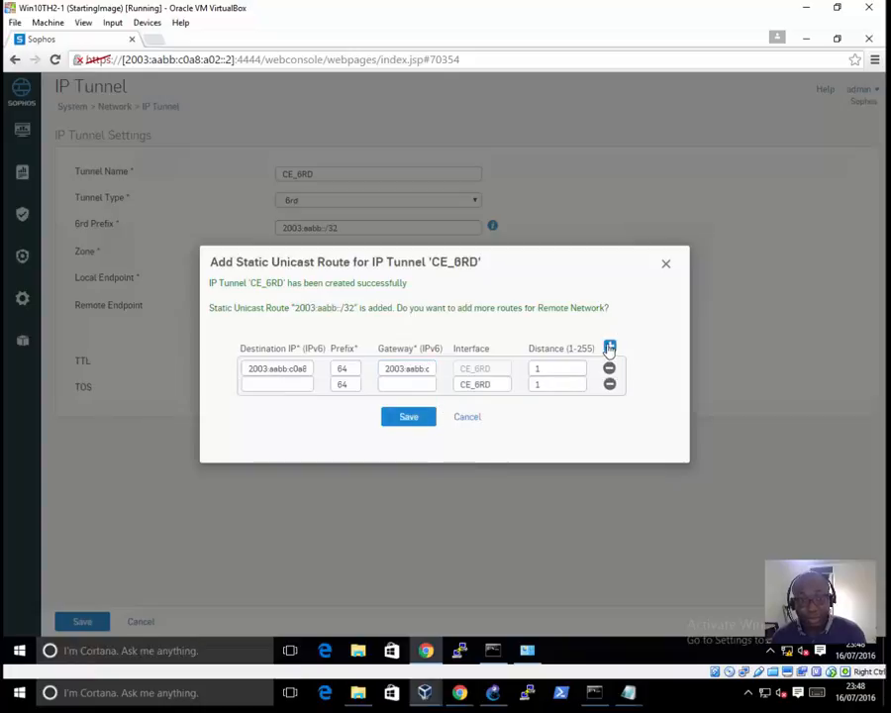
click(282, 386)
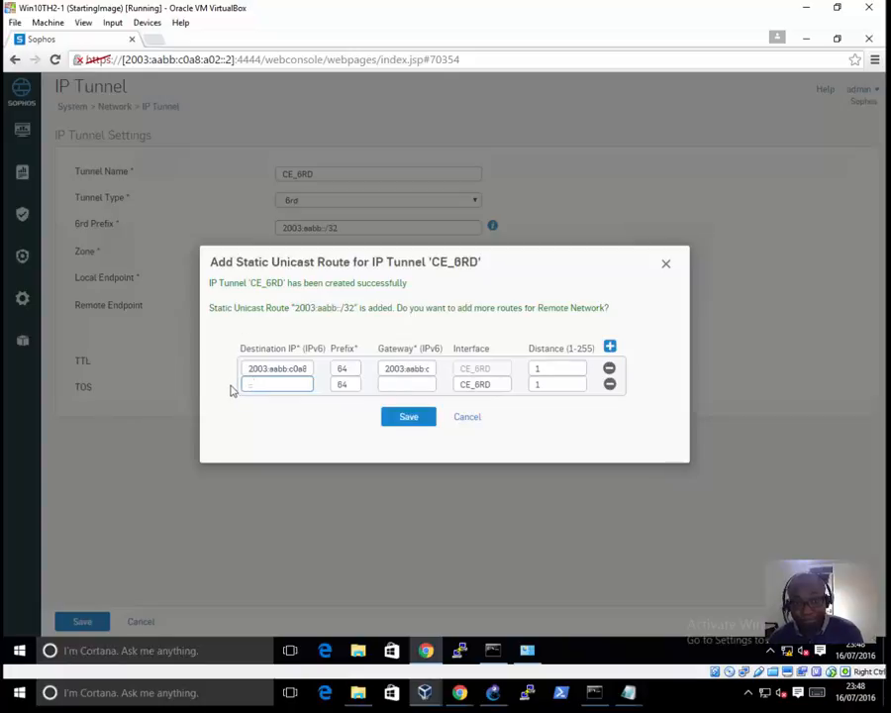
click(389, 387)
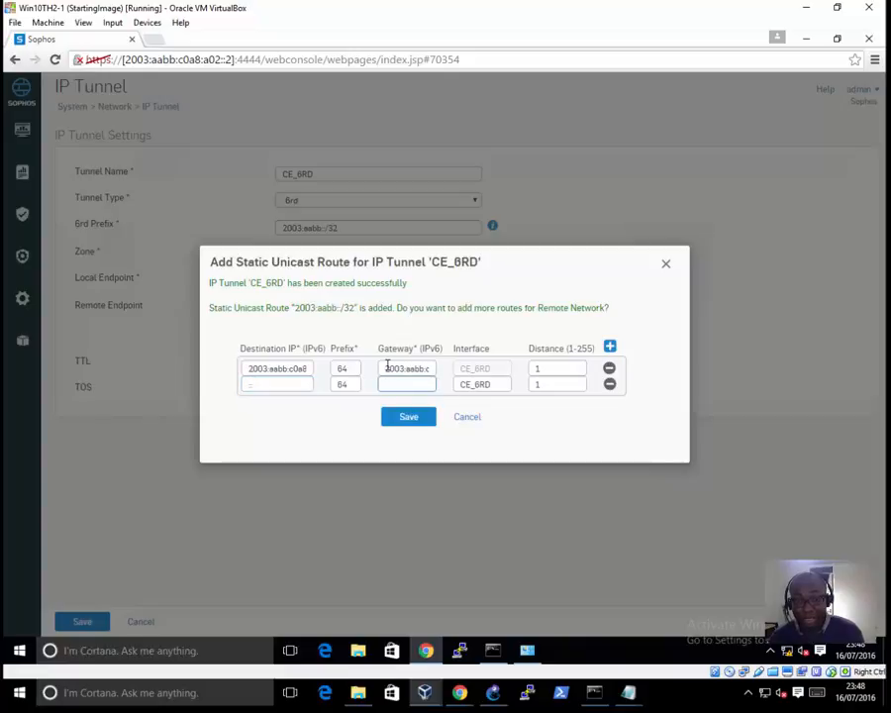
click(249, 387)
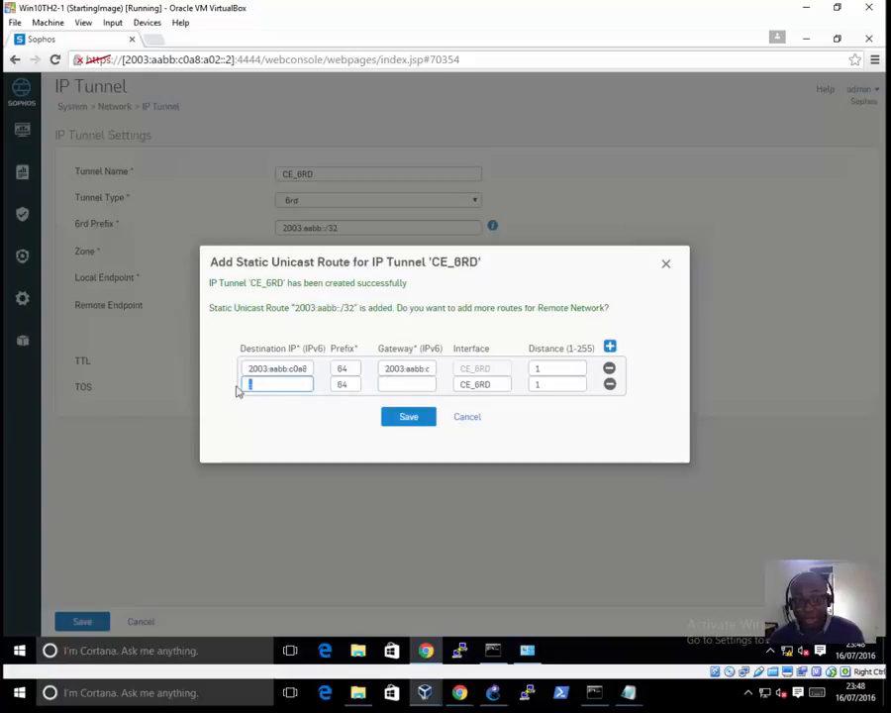
key(Tab)
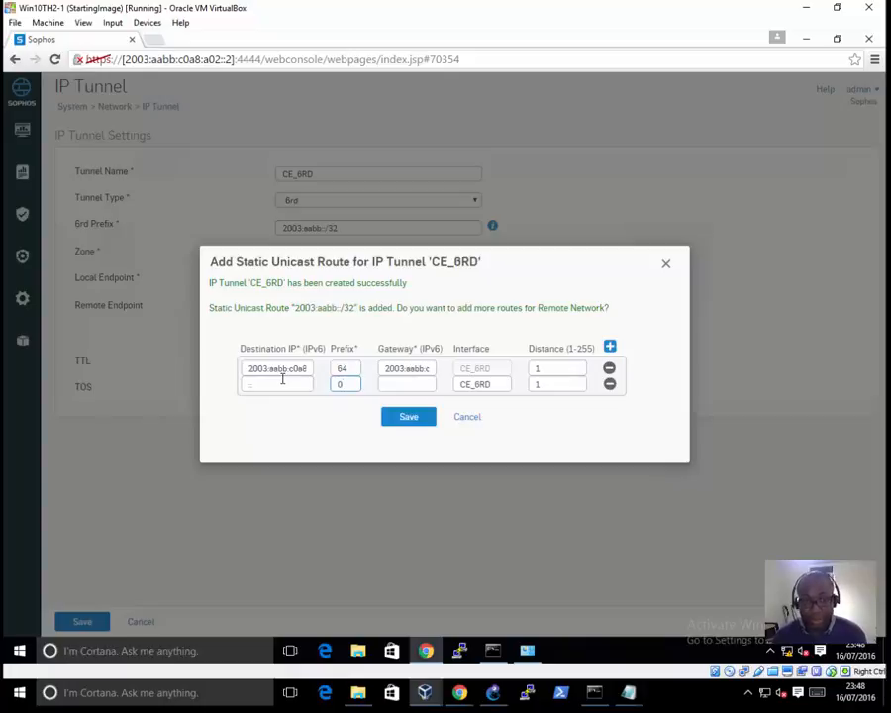
click(388, 387)
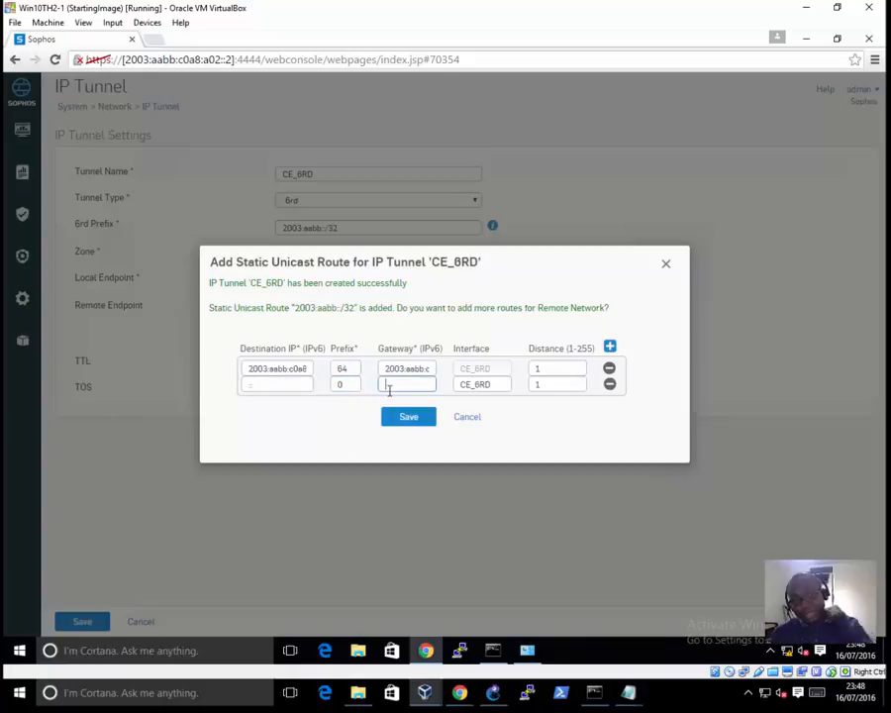
right_click(393, 389)
click(424, 469)
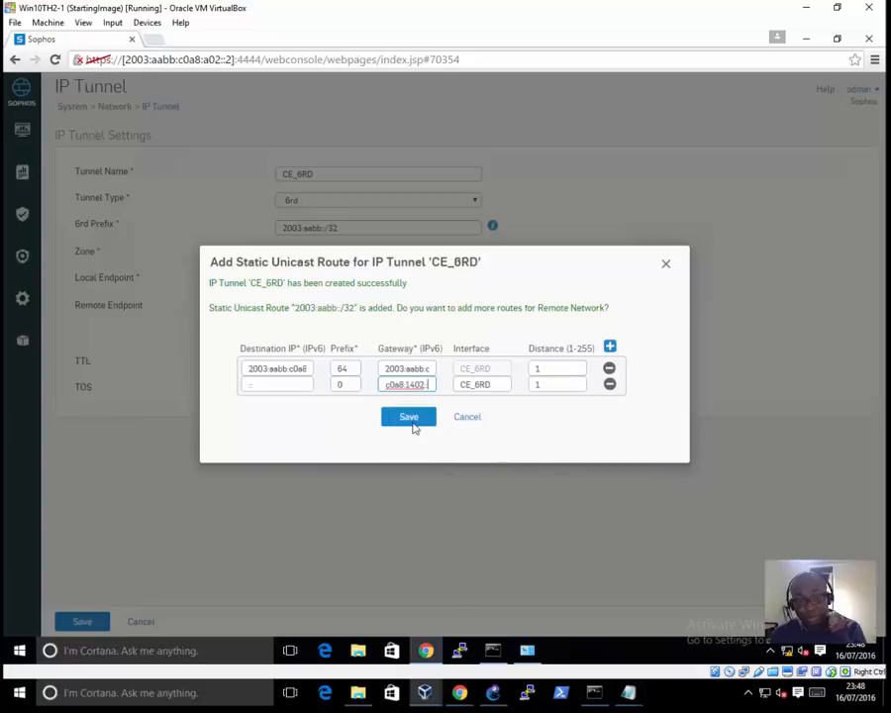
text(2)
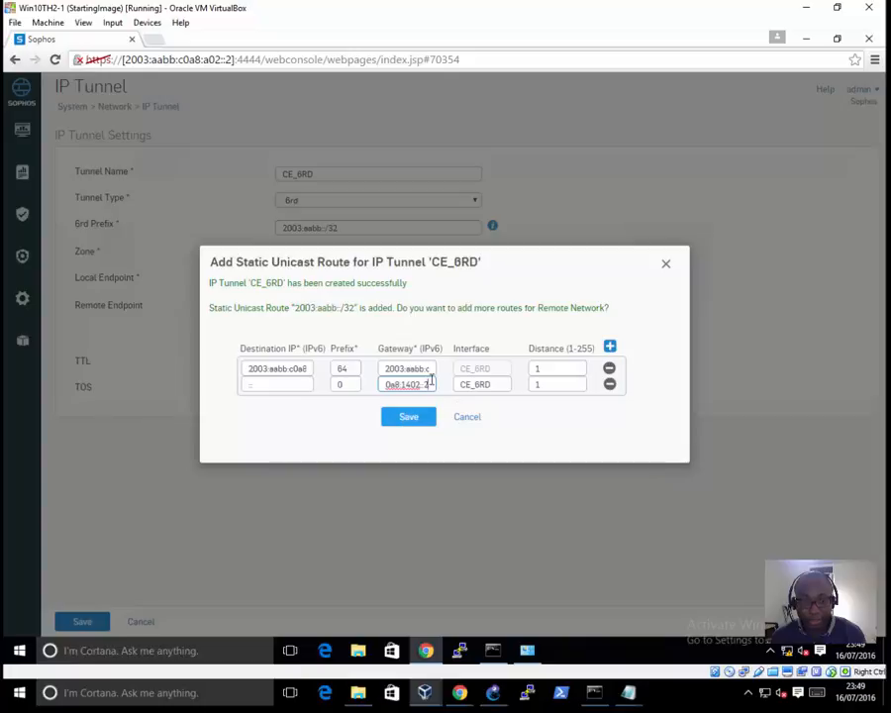
Step: Recheck the gateway addresses of both CE_6RD static routes and save the routes
drag(409, 385, 508, 393)
drag(392, 366, 514, 378)
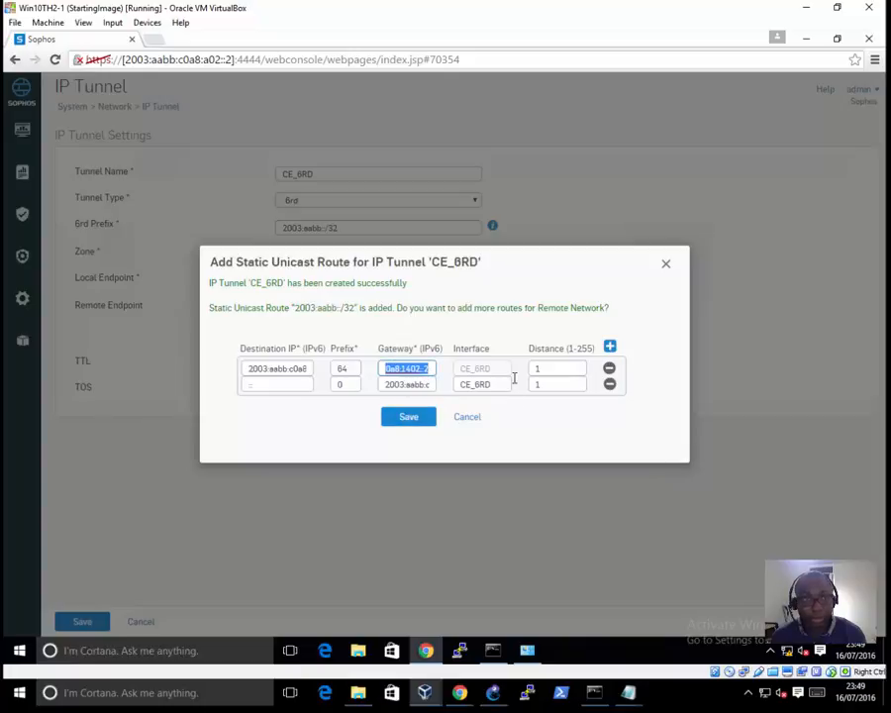
click(409, 416)
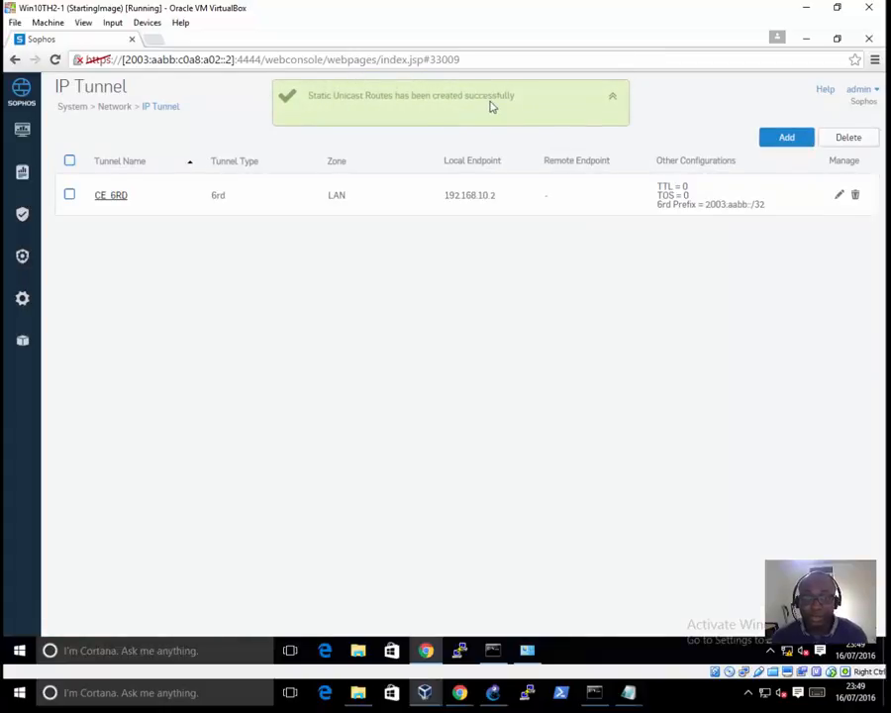
Step: Switch to the Win10TH2-2 virtual machine and review the Sophos-FW-BR side and prefixes in the GNS3 topology
click(461, 649)
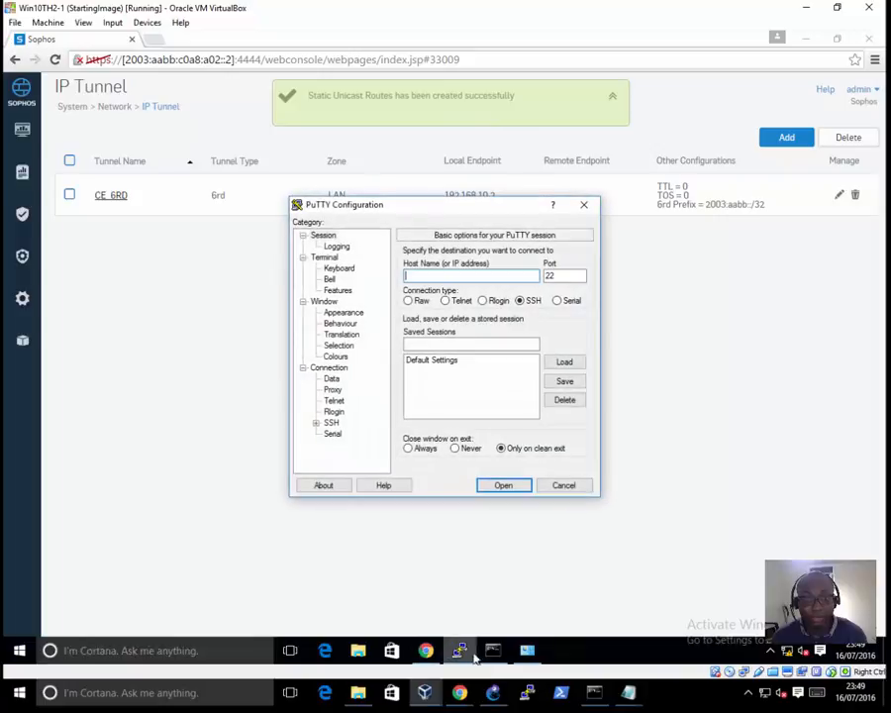
click(582, 208)
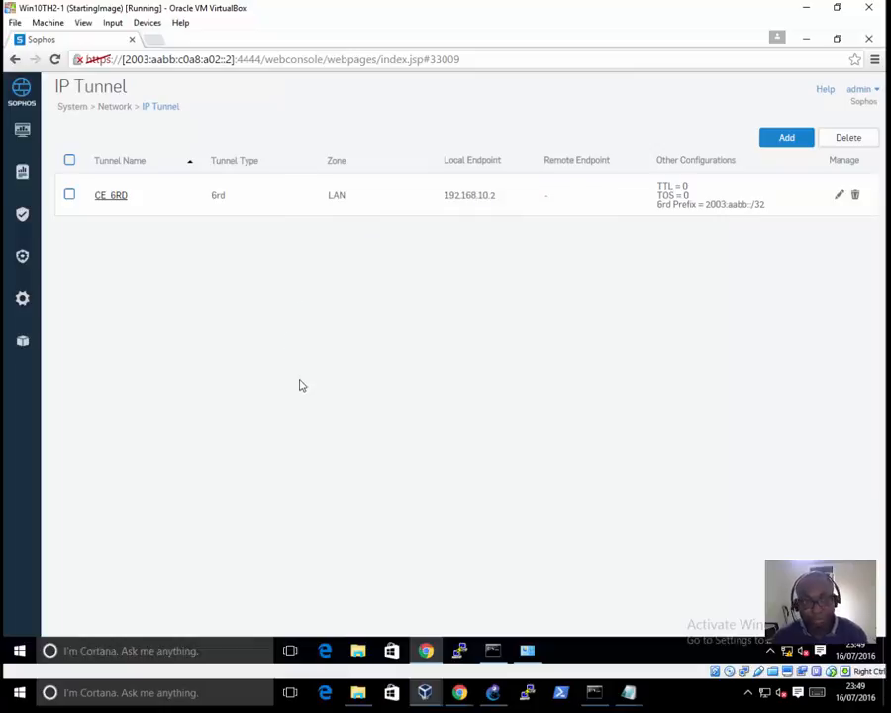
click(425, 692)
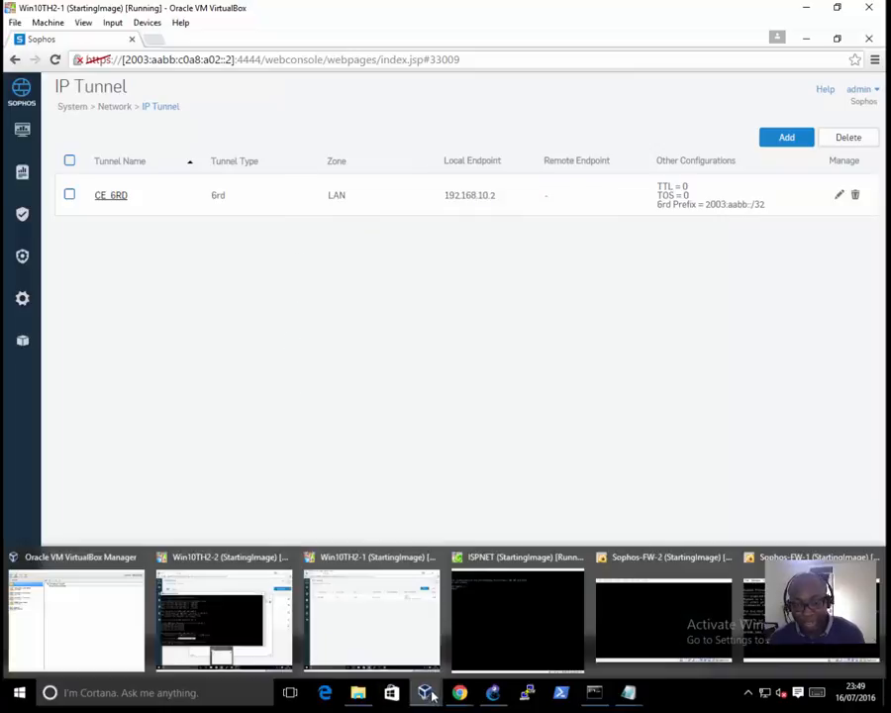
click(424, 691)
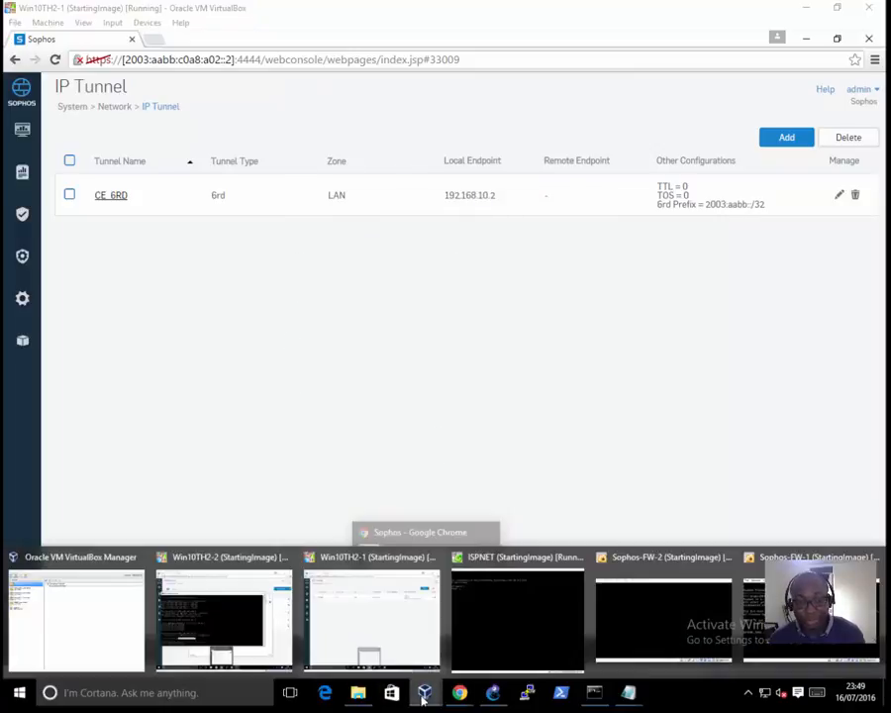
click(230, 593)
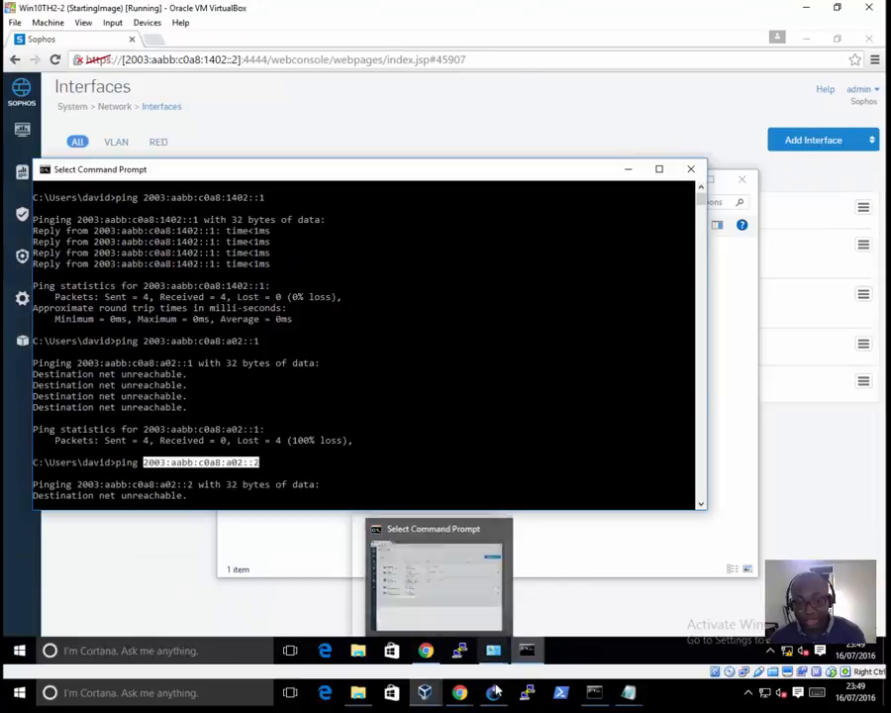
click(494, 694)
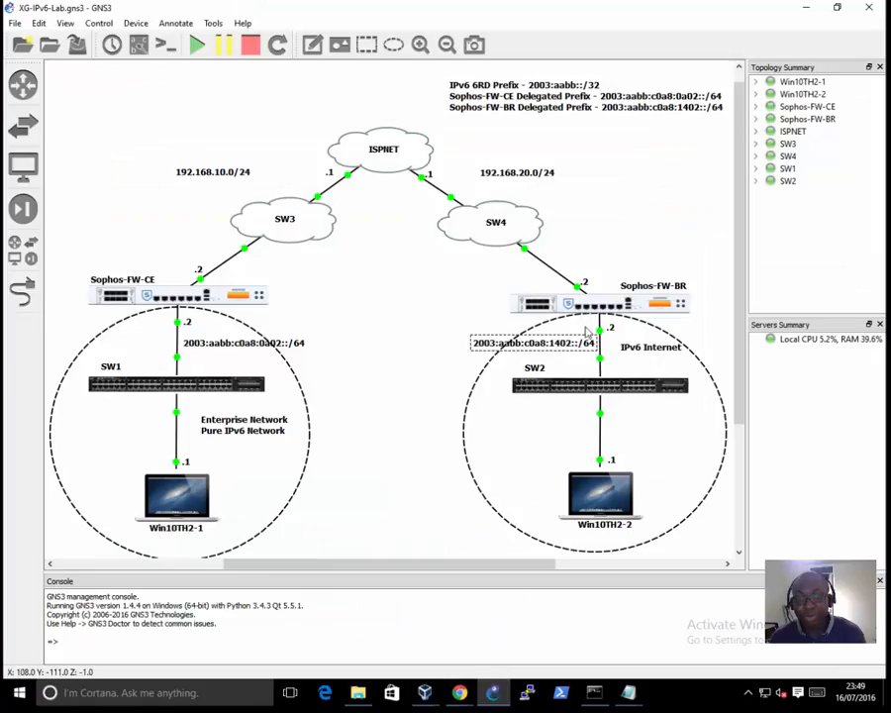
mouse_move(571, 315)
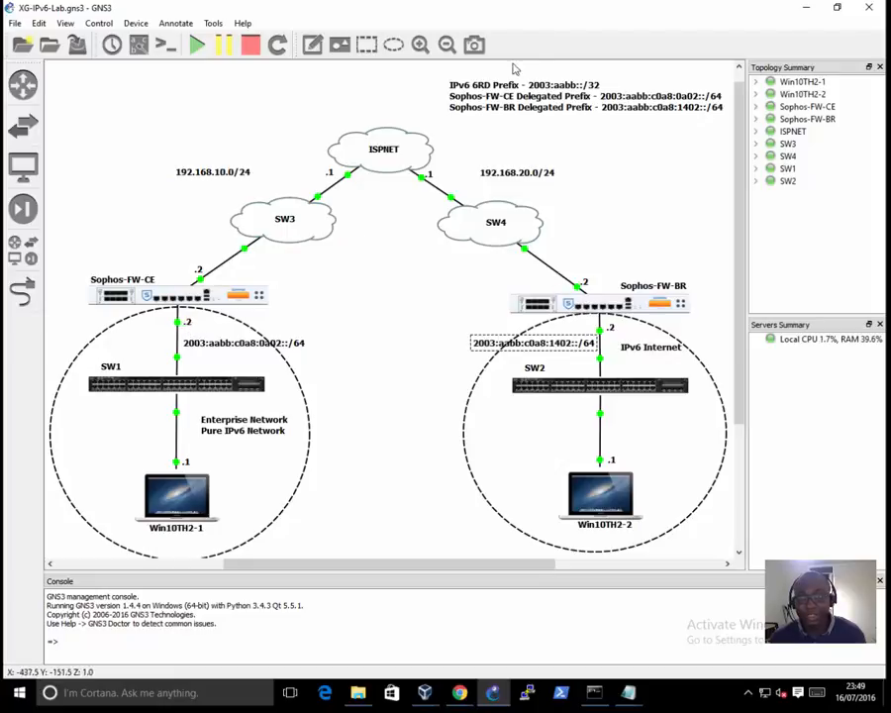
click(803, 9)
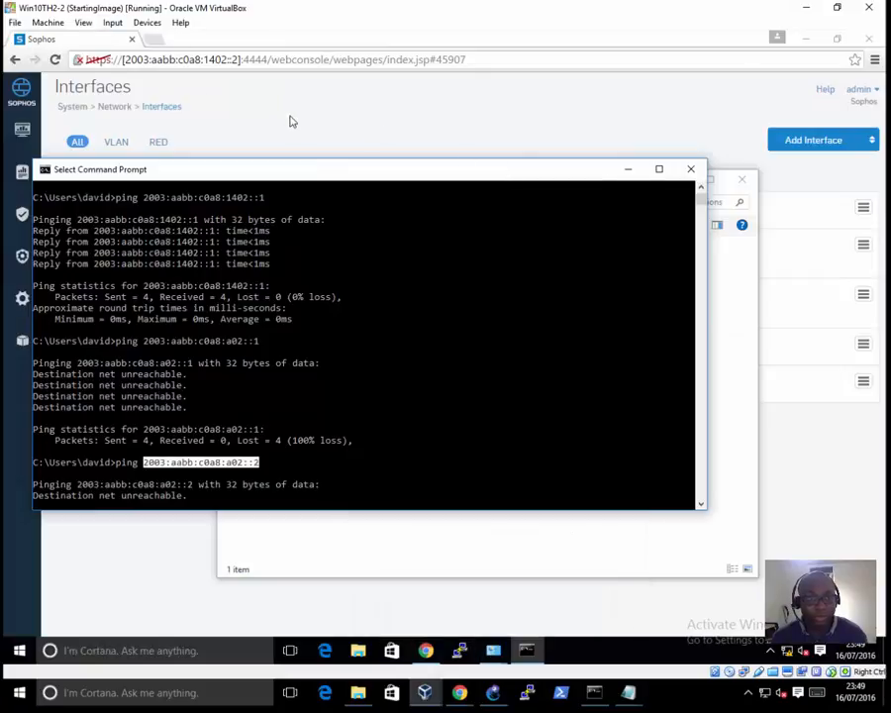
Step: Start a new IP tunnel on the border router firewall, named BR_6RD and of type 6rd
click(206, 87)
mouse_move(21, 302)
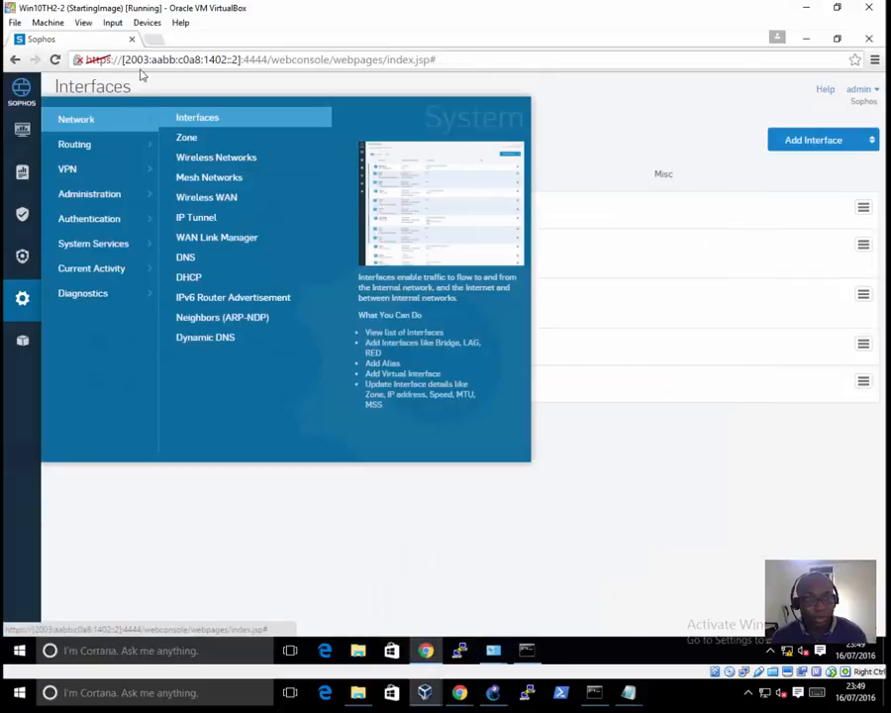
click(202, 218)
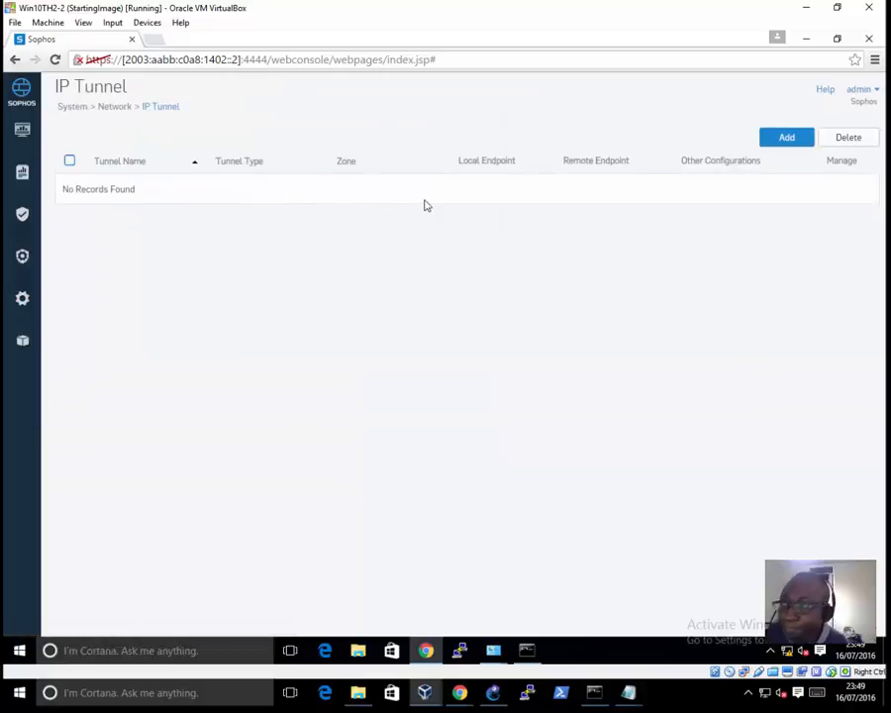
click(781, 141)
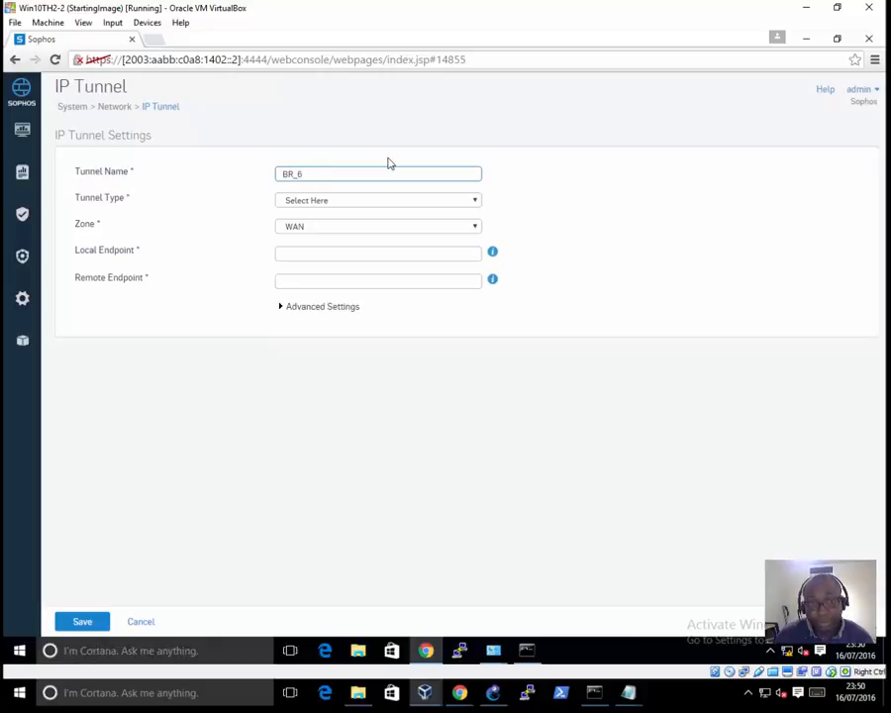
click(360, 200)
click(302, 250)
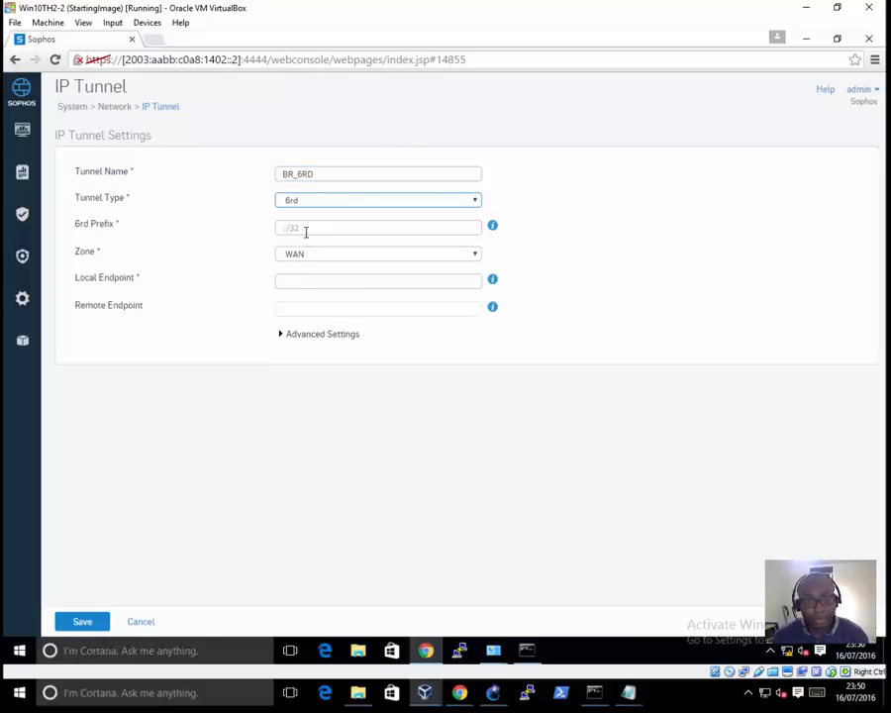
Step: Set the BR_6RD tunnel's 6rd prefix to 2003:aabb::/32, trimming the pasted delegated prefix 2003:aabb:c0a8:1402::
click(306, 231)
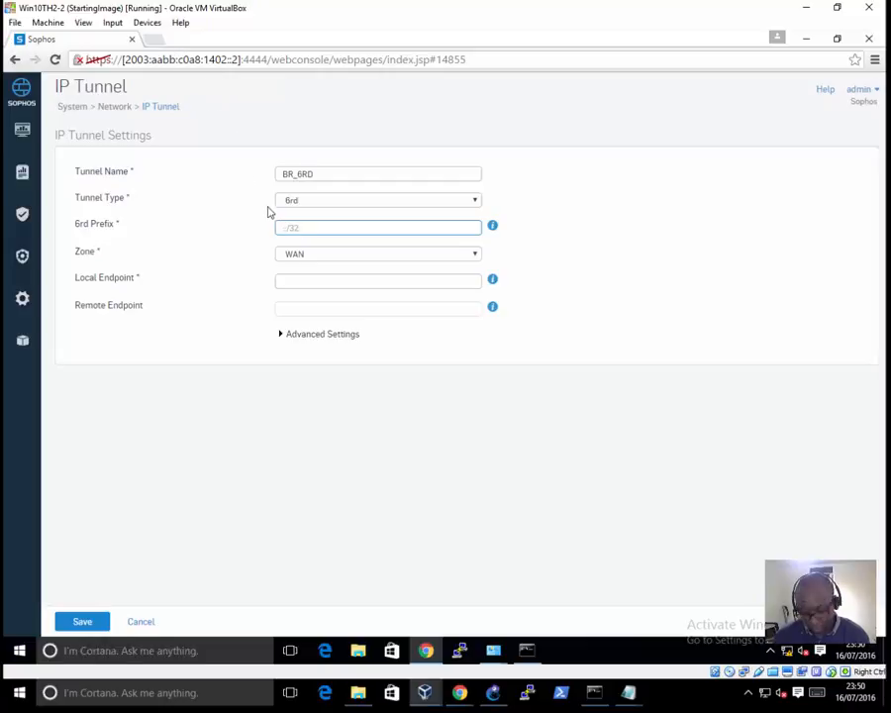
text(2003:aabb:c0a8:1402:)
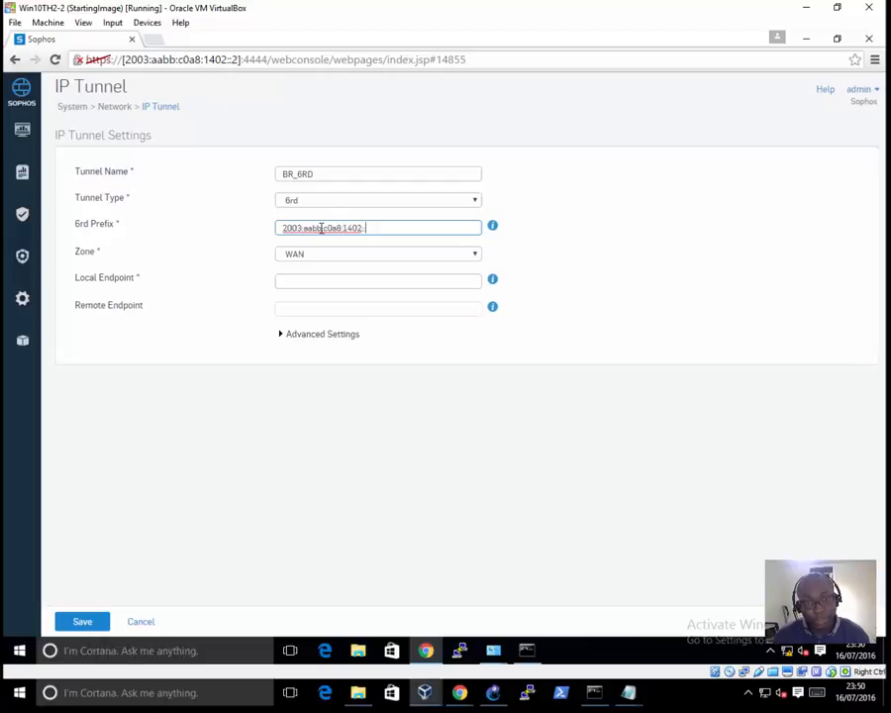
drag(324, 228, 539, 192)
key(BackSpace)
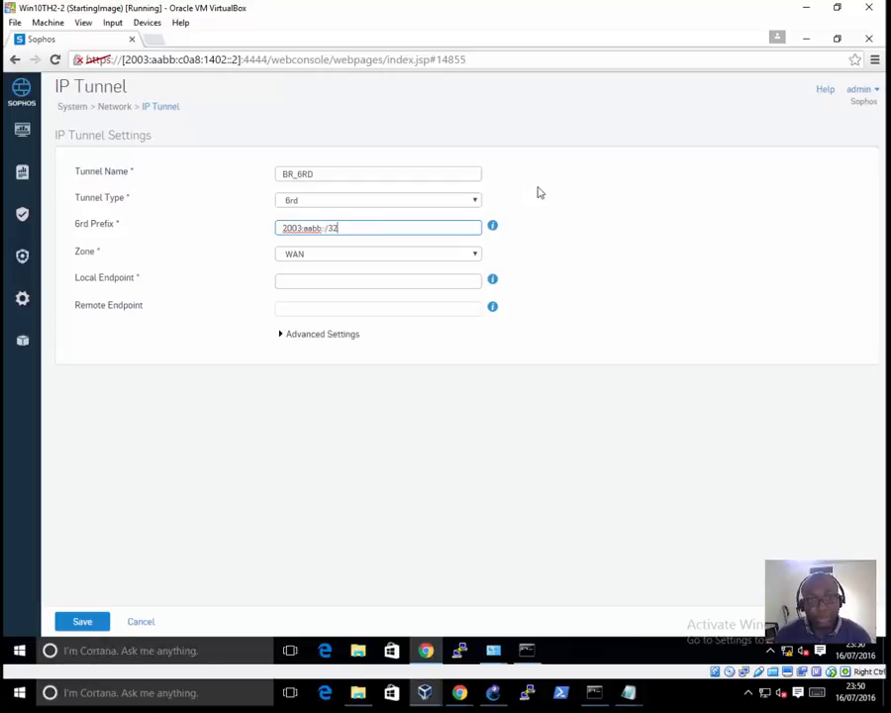
Step: Assign BR_6RD to the LAN zone and set its local endpoint to 192.168.20.2, checking Sophos-FW-BR's WAN address in the GNS3 topology
click(337, 253)
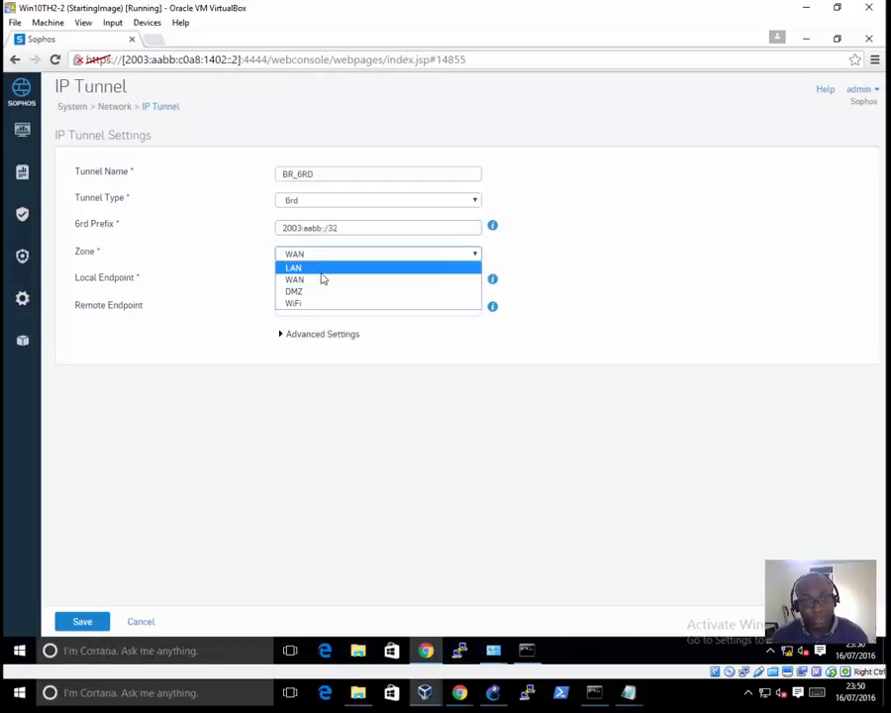
click(322, 271)
click(311, 277)
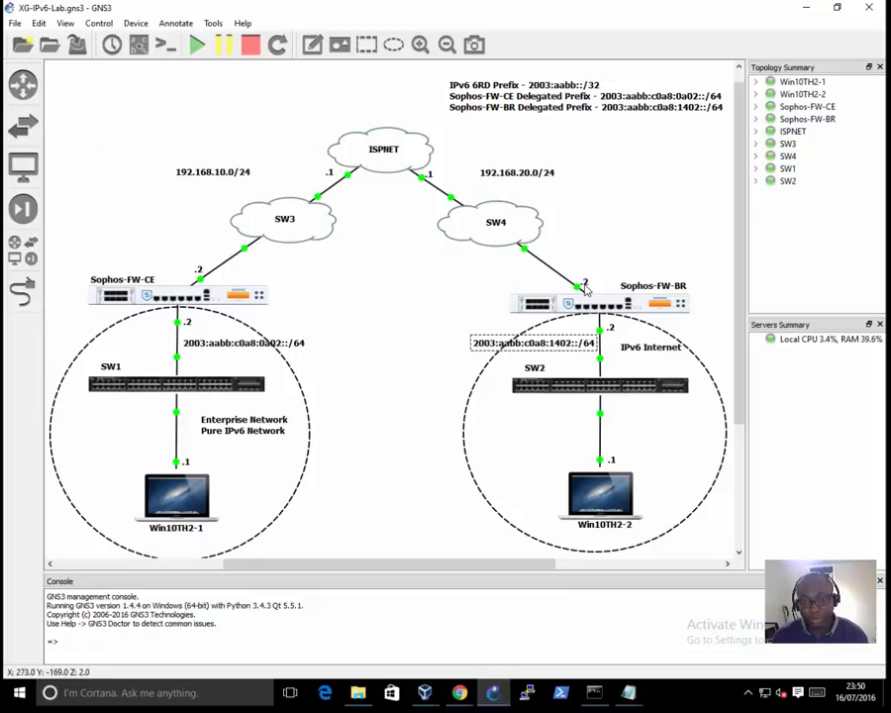
click(808, 9)
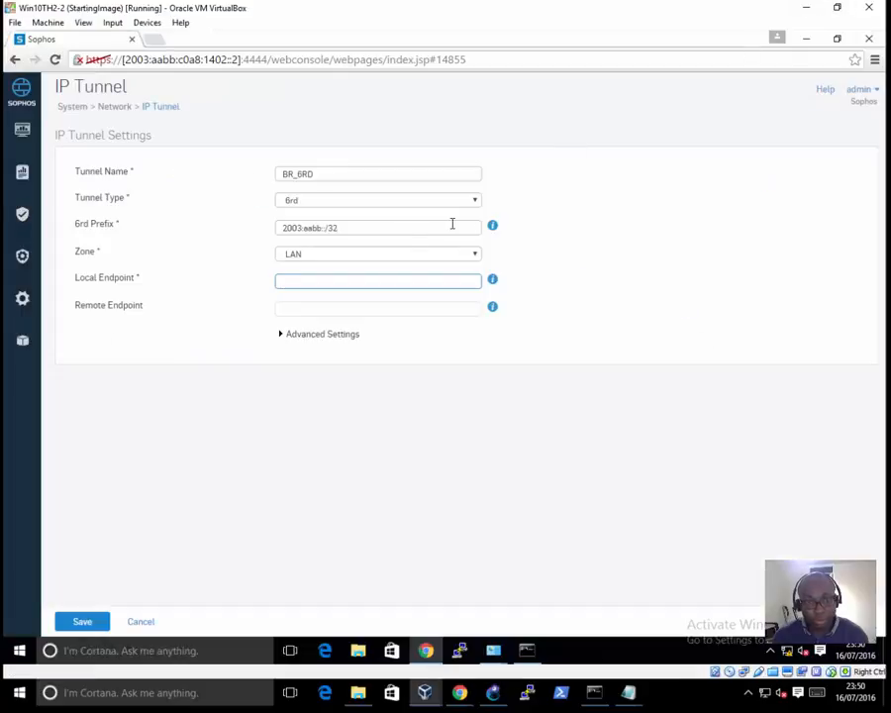
click(330, 277)
text(192.168.20.2)
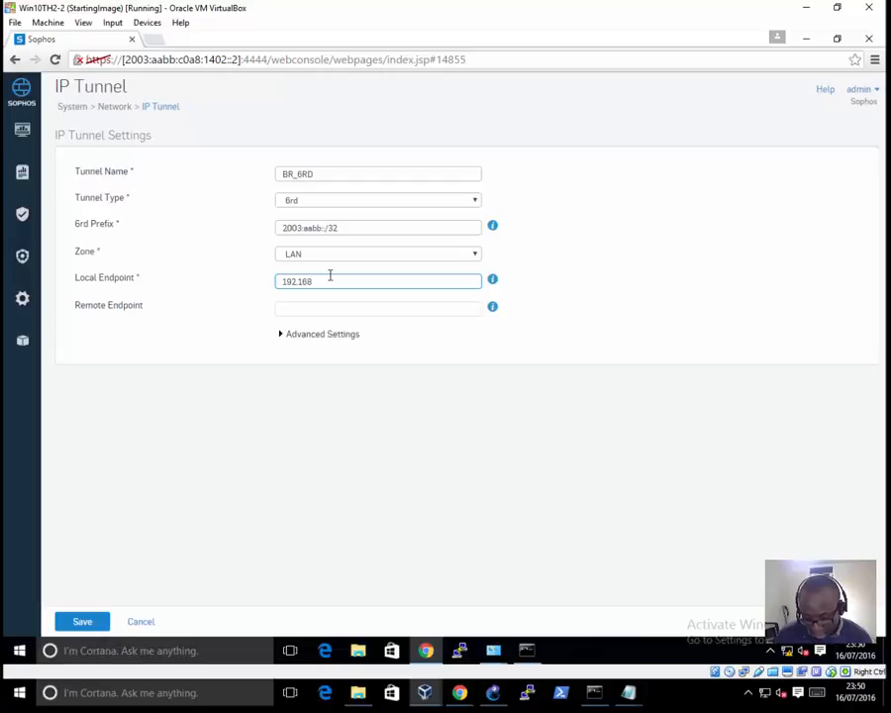
Step: Expand the advanced TTL and TOS settings for review and save the BR_6RD tunnel
click(282, 338)
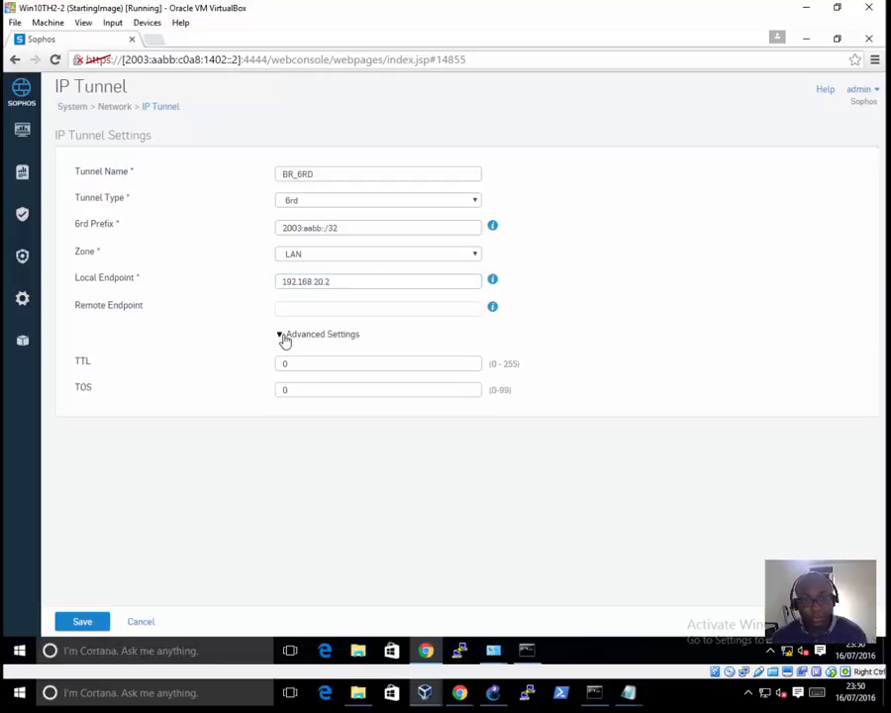
click(84, 622)
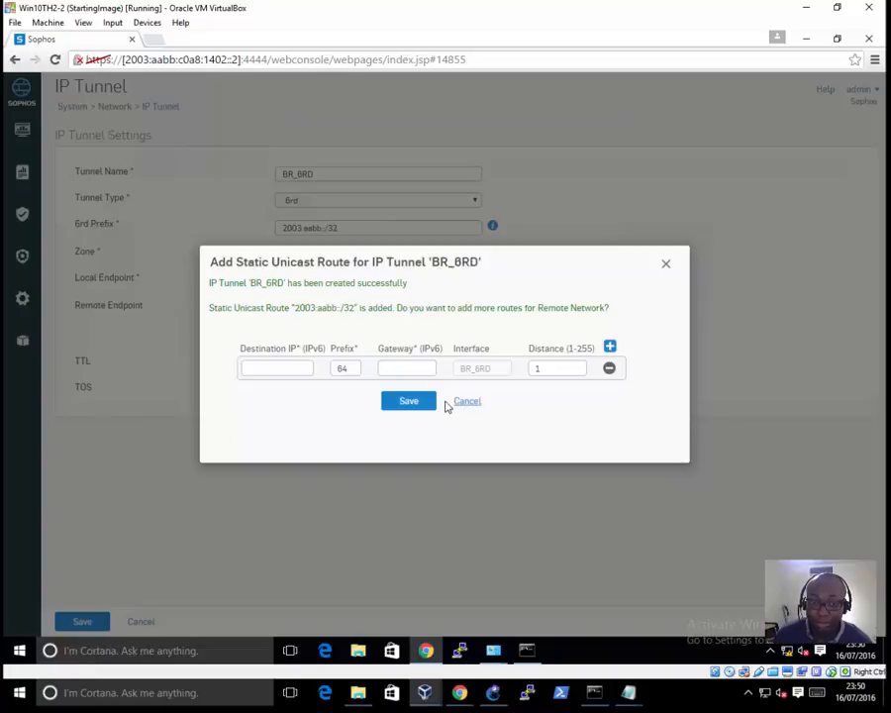
Step: Copy Sophos-FW-CE's prefix 2003:aabb:c0a8:0a02:: from the GNS3 topology and set it as the static unicast route's destination for BR_6RD
click(501, 695)
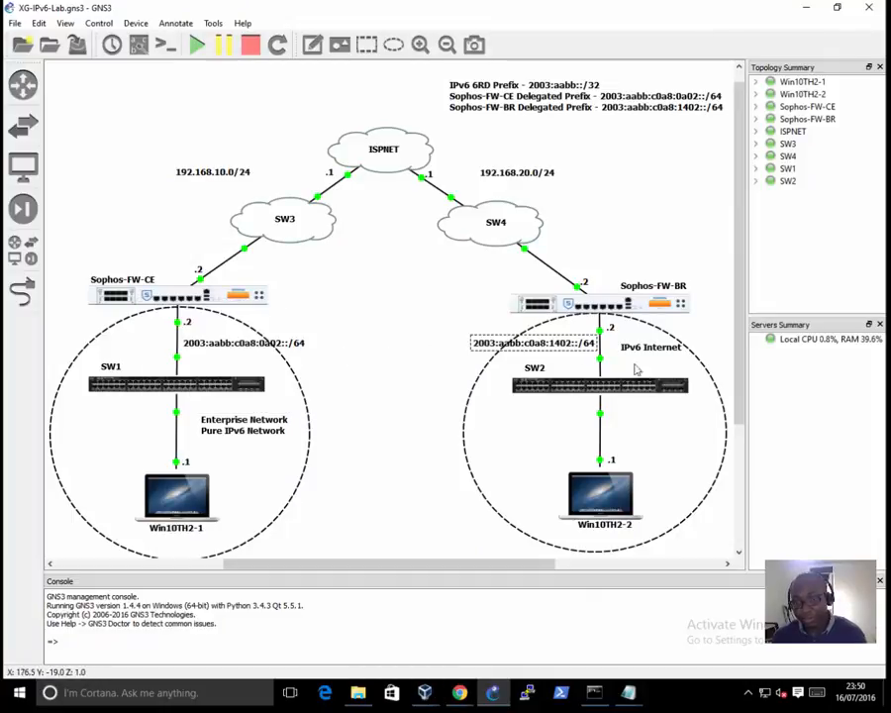
click(426, 692)
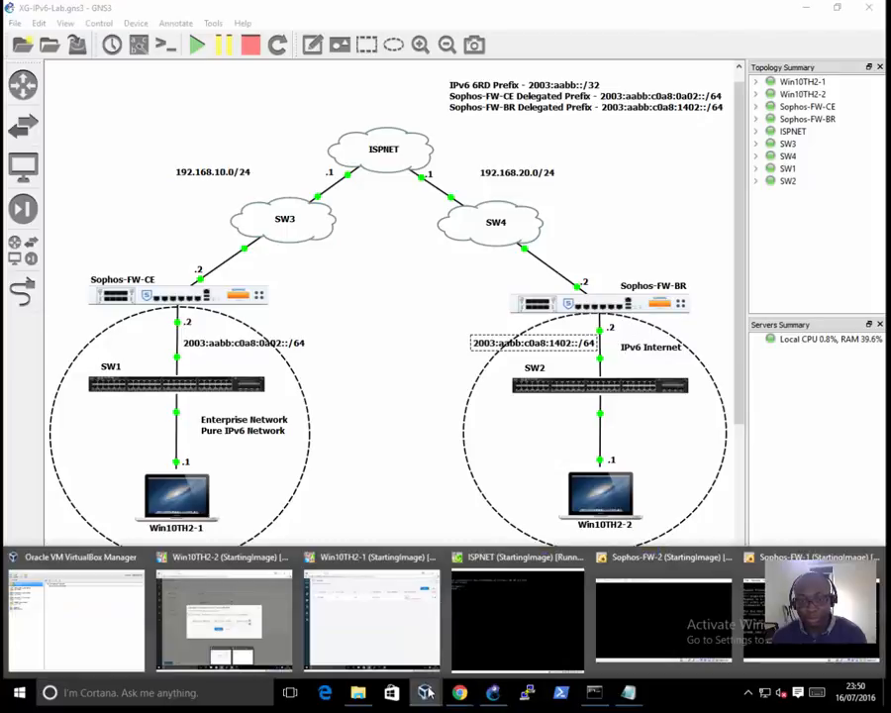
click(240, 357)
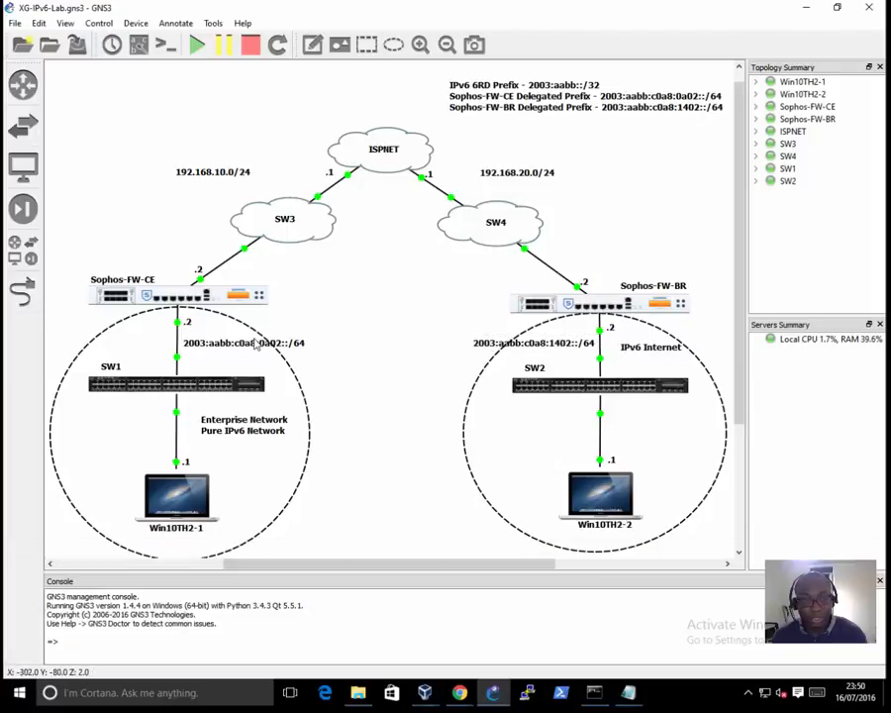
double_click(256, 344)
click(288, 343)
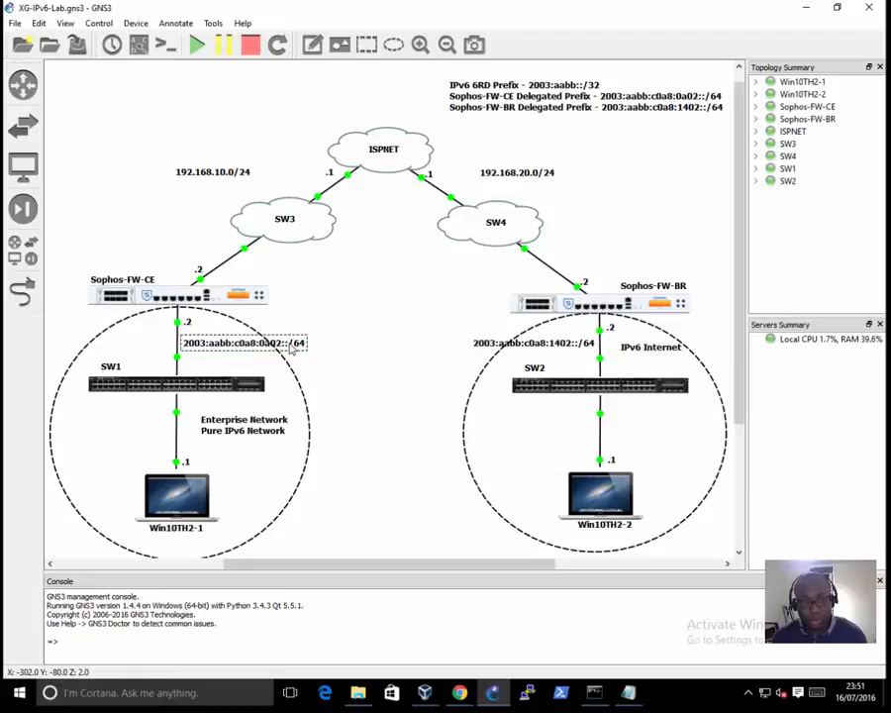
shift+click(179, 349)
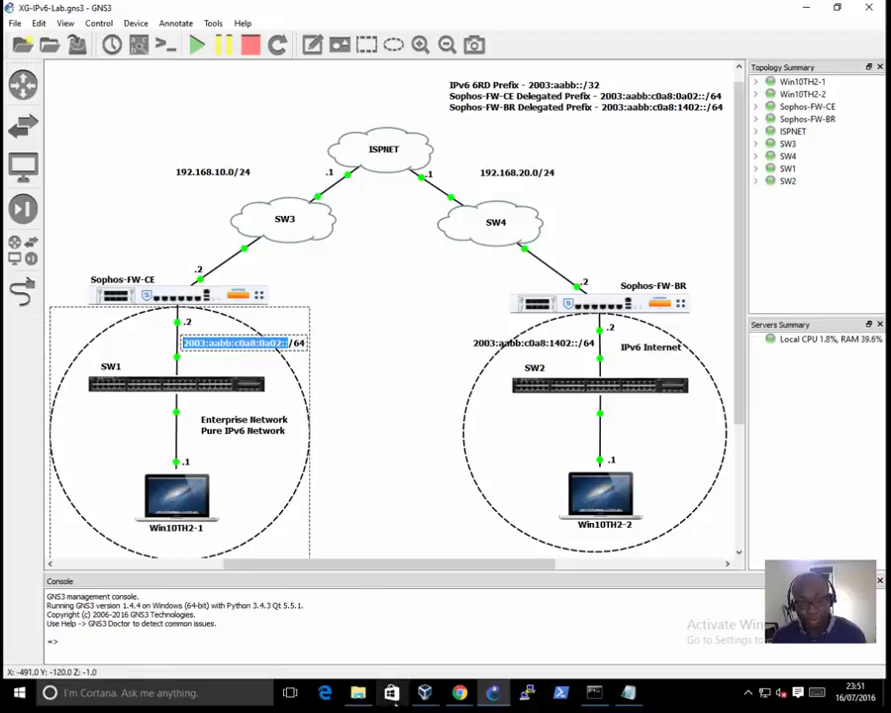
mouse_move(427, 699)
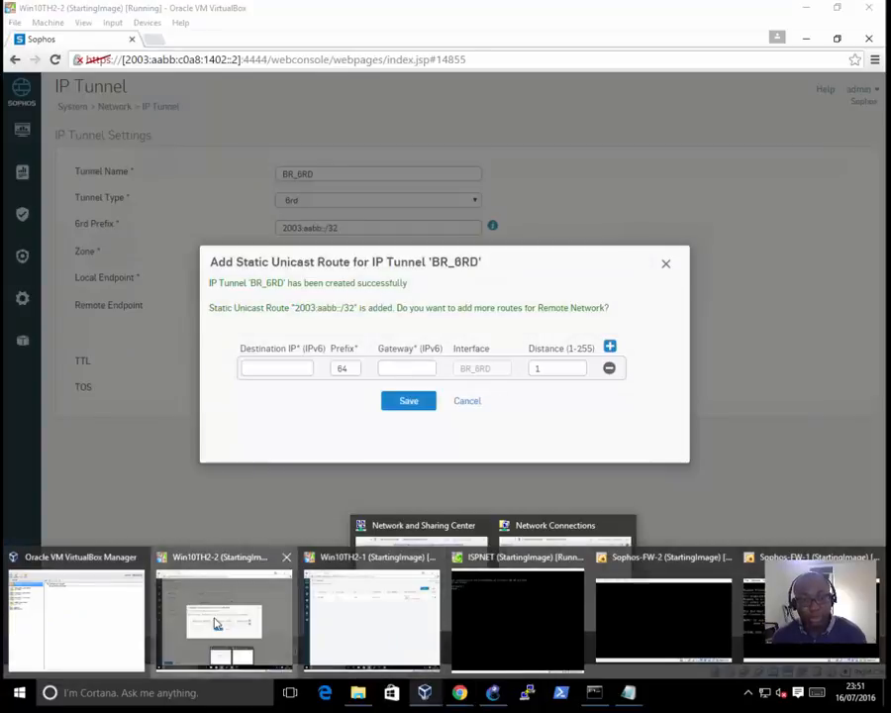
click(224, 619)
click(284, 370)
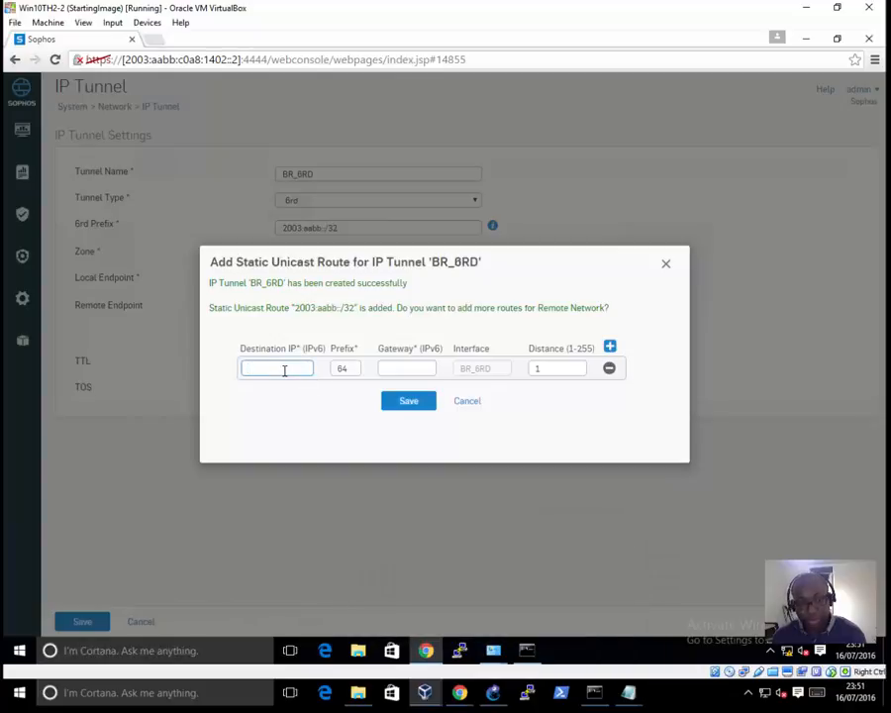
key(ctrl+v)
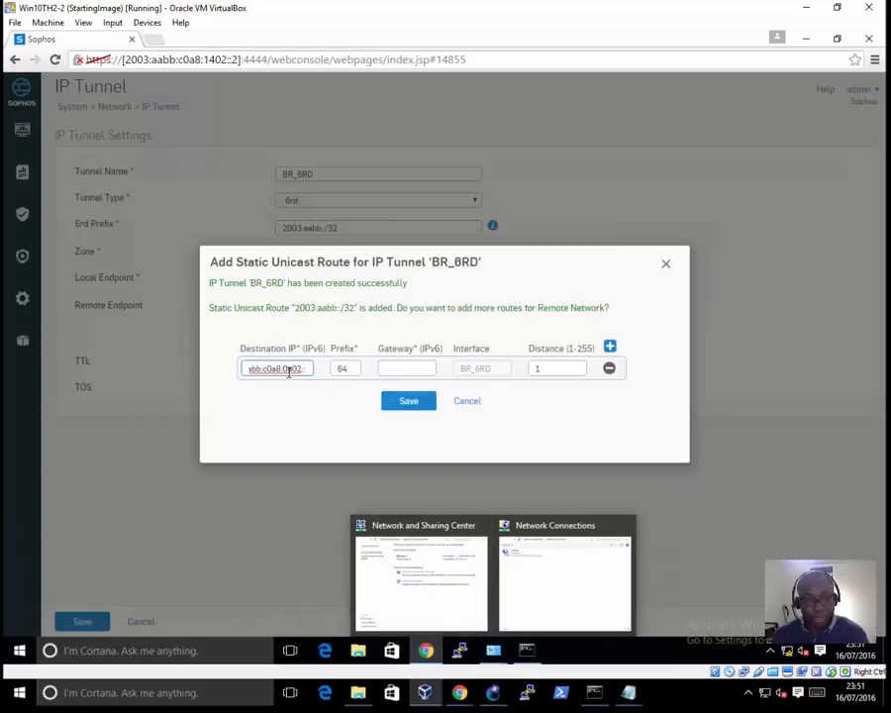
Step: Set the route's gateway to 2003:aabb:c0a8:0a02::2, check it against Sophos-FW-CE's LAN address in the GNS3 topology, and save the route
click(416, 368)
key(ctrl+v)
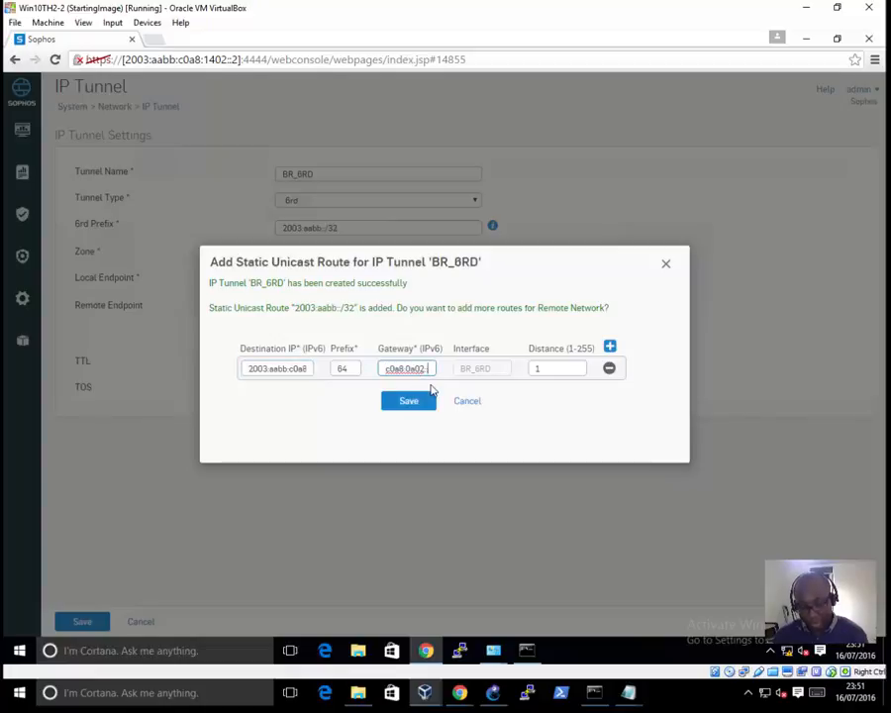
text(:2)
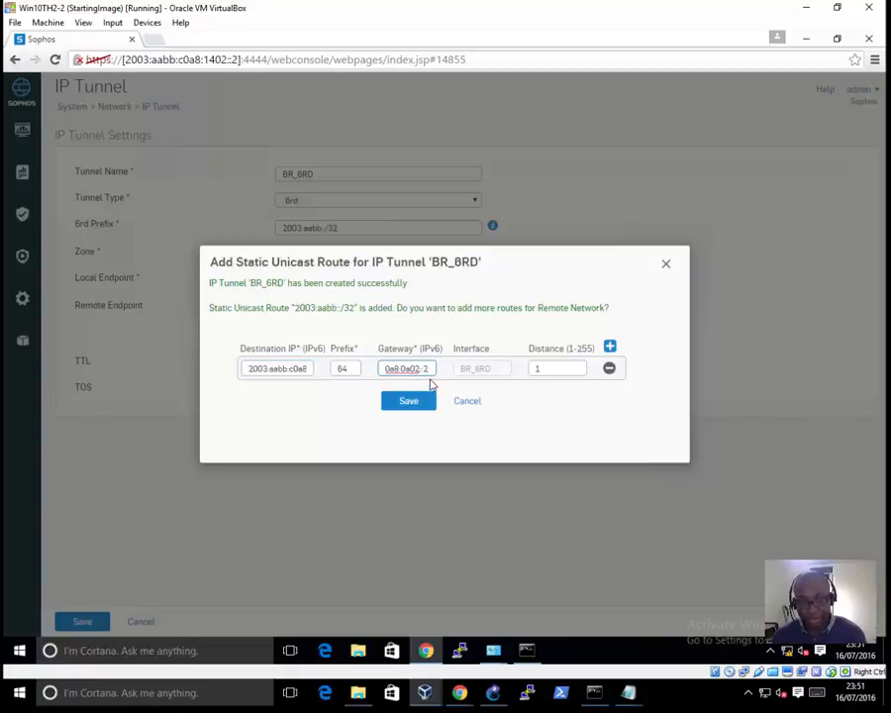
click(494, 692)
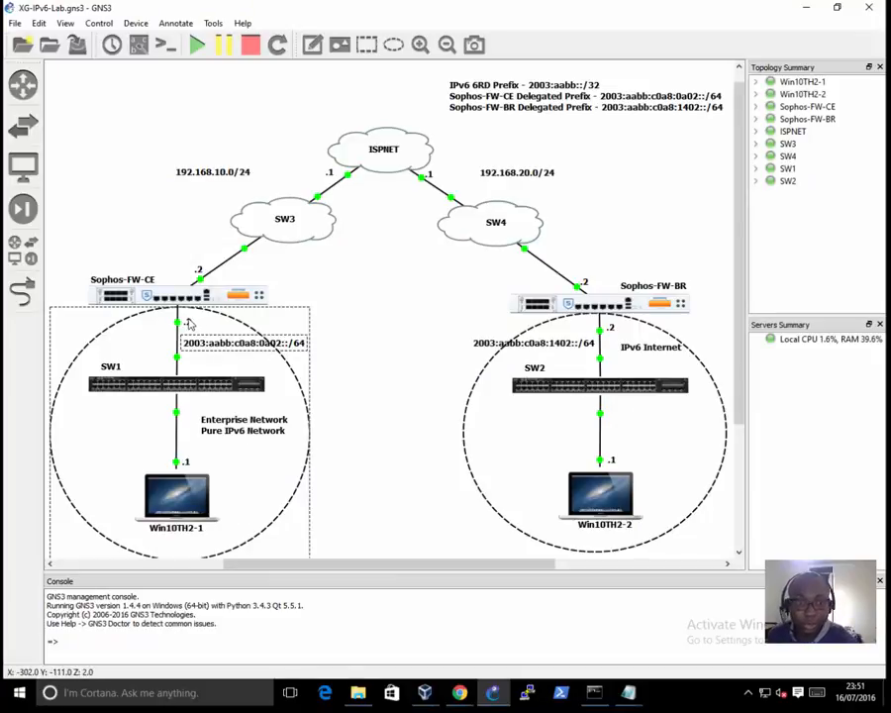
click(807, 8)
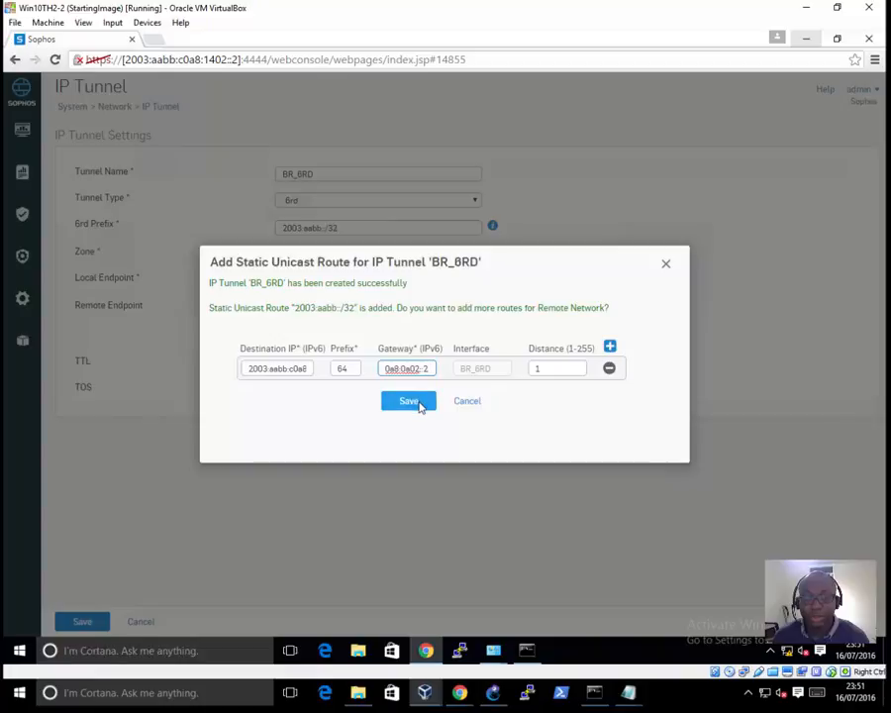
click(418, 402)
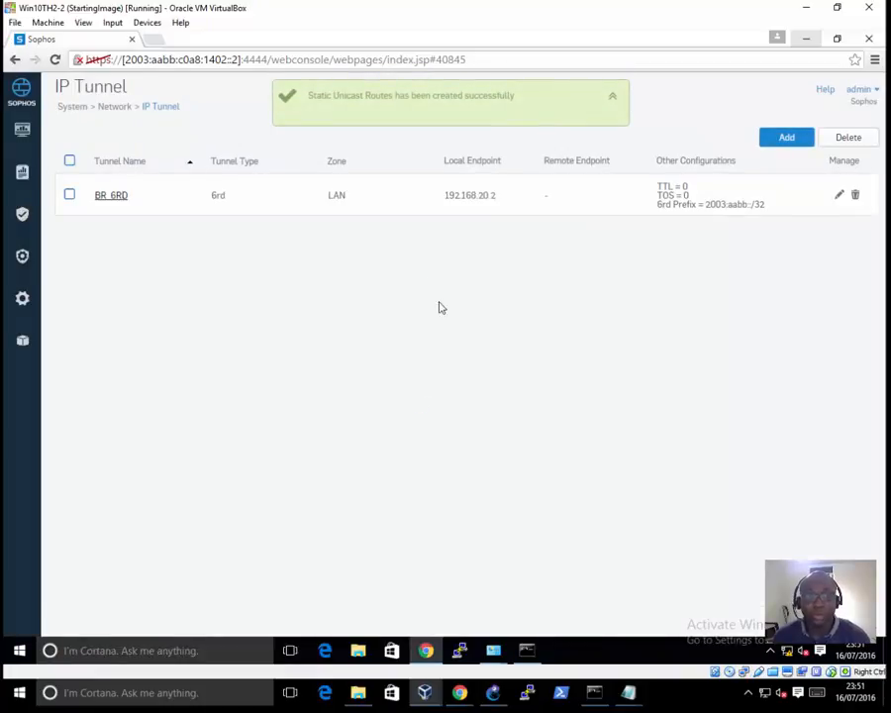
Step: Bring up the Command Prompt on Win10TH2-2 and recall the ping command for 2003:aabb:c0a8:a02::1
mouse_move(533, 649)
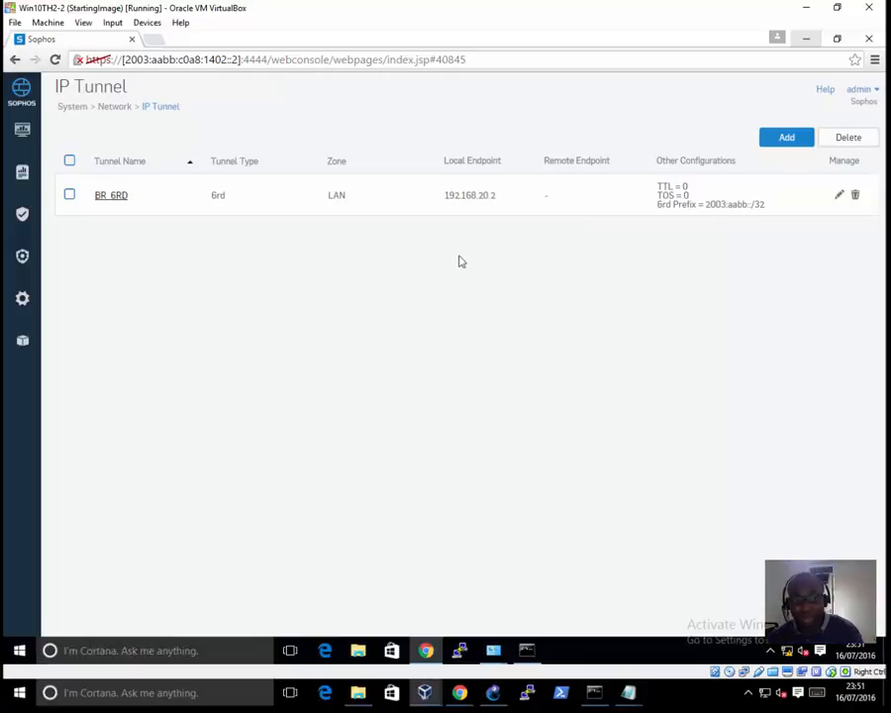
click(527, 651)
click(406, 473)
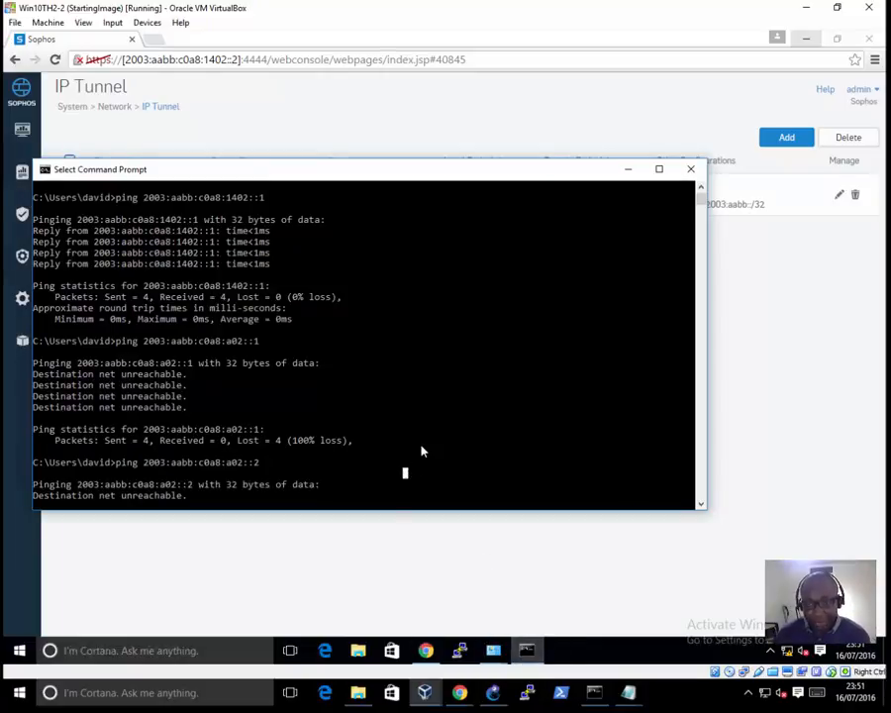
key(Escape)
key(Return)
key(Up)
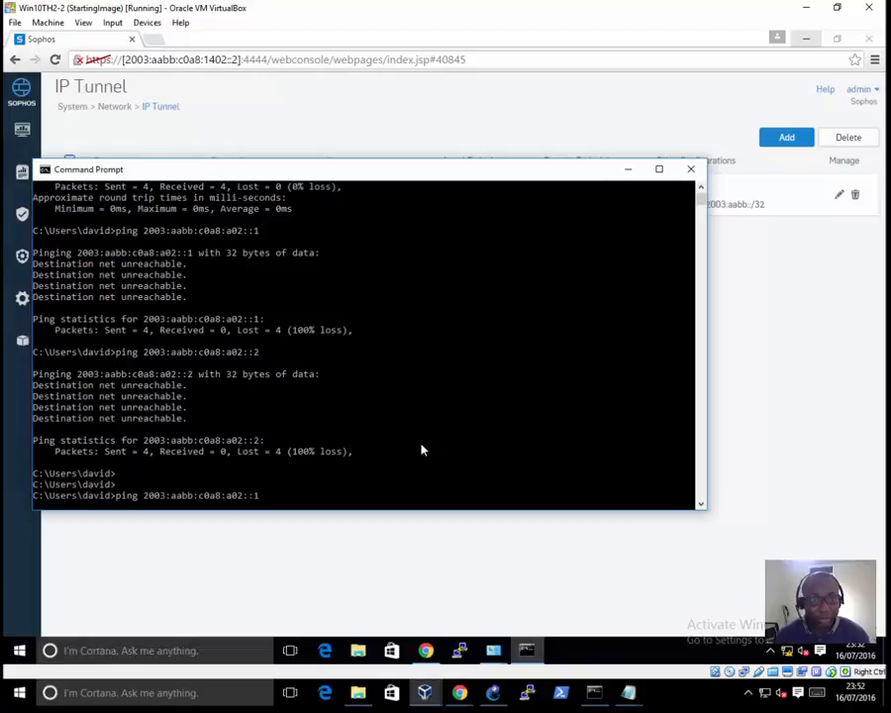
Step: Check the CE side of the GNS3 topology, start the ping to 2003:aabb:c0a8:a02::1 from Win10TH2-2, and abort it
click(493, 693)
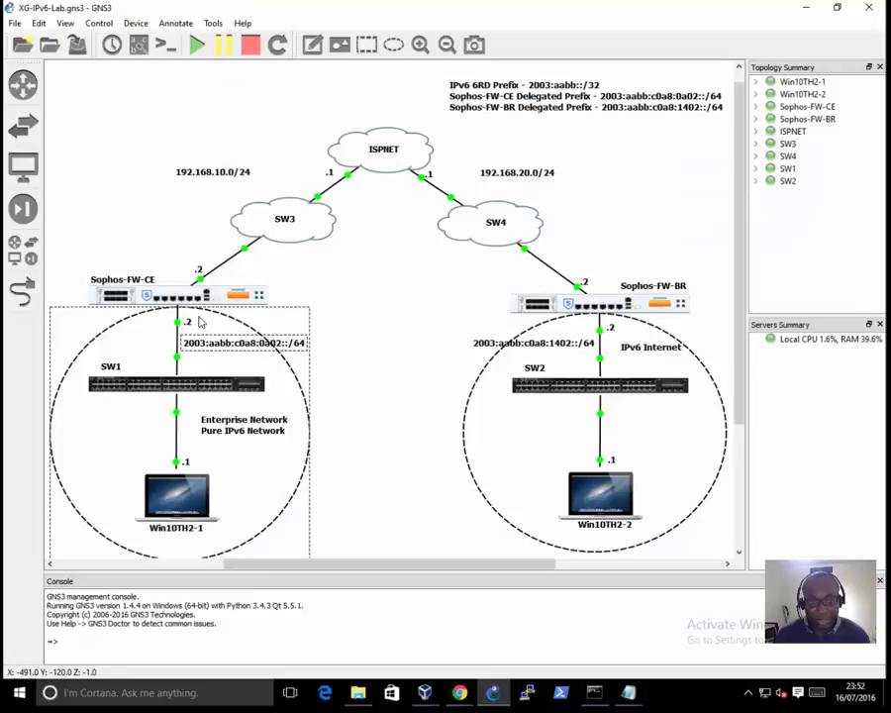
mouse_move(430, 697)
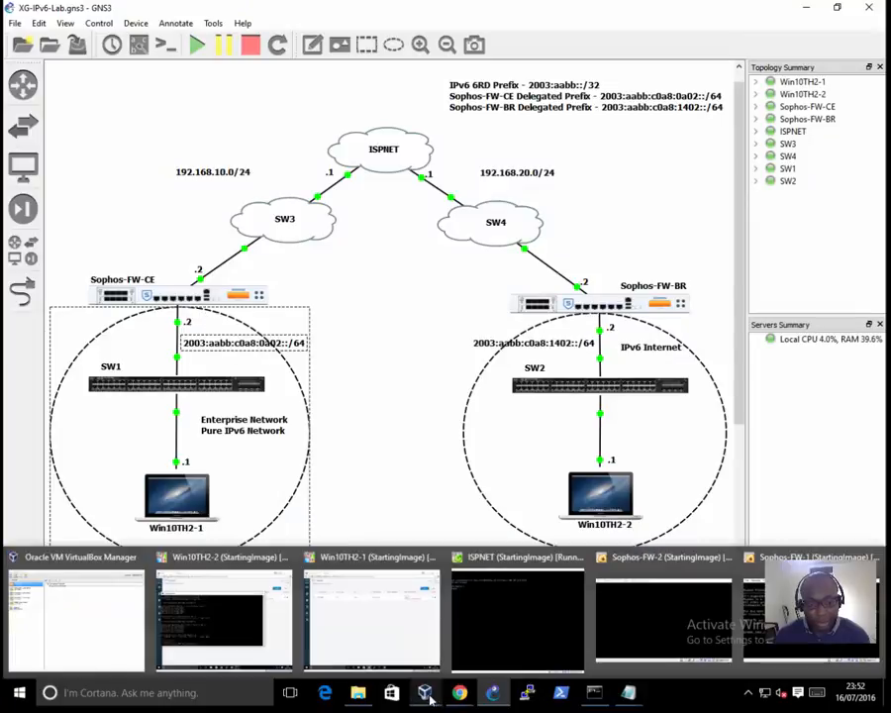
click(408, 647)
mouse_move(424, 690)
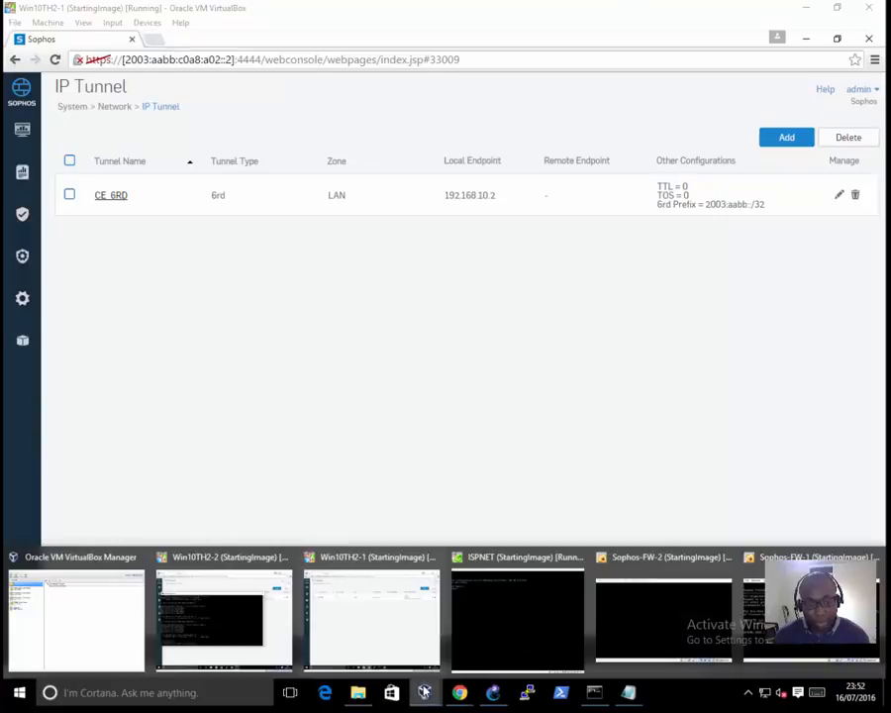
click(281, 609)
click(454, 330)
key(Escape)
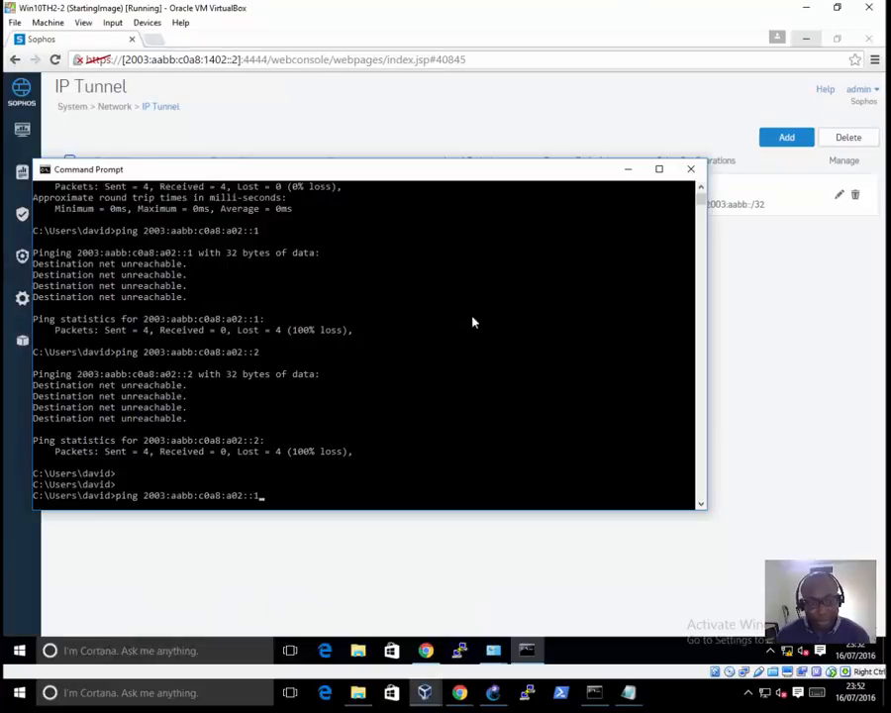
key(Return)
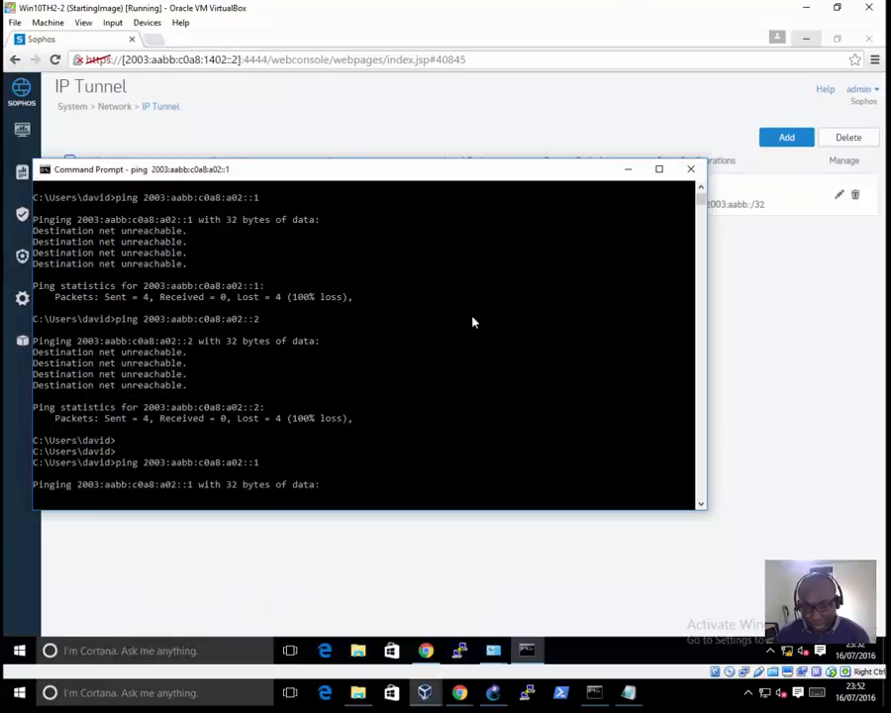
key(ctrl+c)
key(ctrl+c)
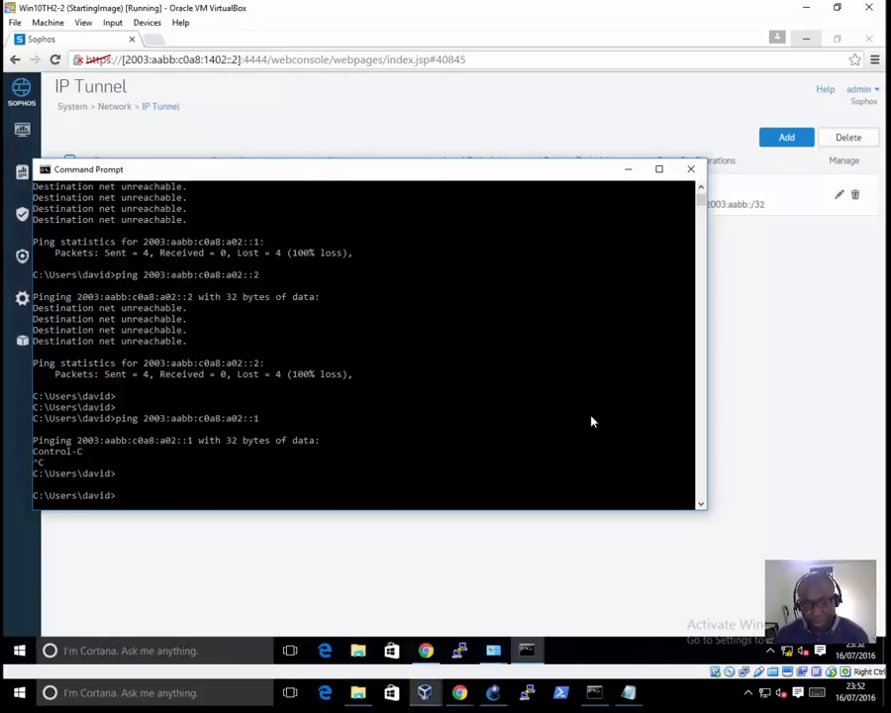
Step: In GNS3, start a packet capture on the link between SW4 and Sophos-FW-BR, using SW4 port 1
click(497, 693)
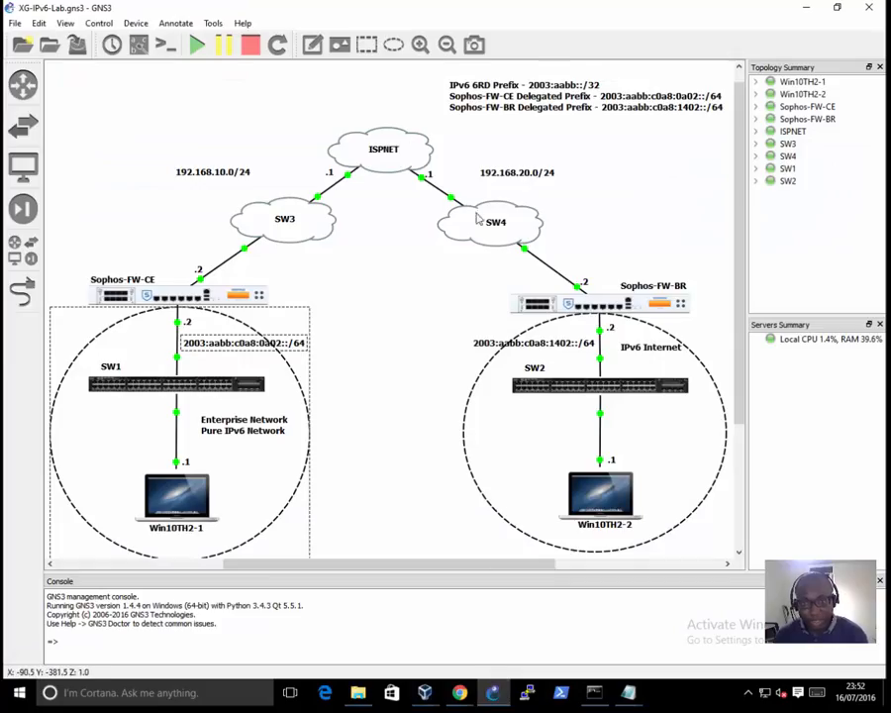
right_click(551, 274)
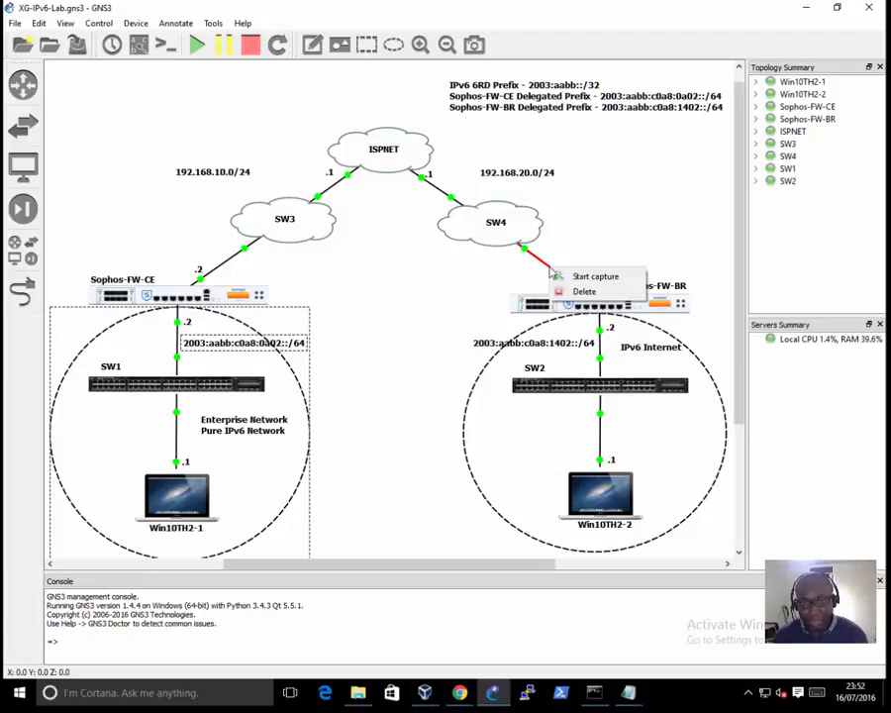
click(562, 276)
click(448, 347)
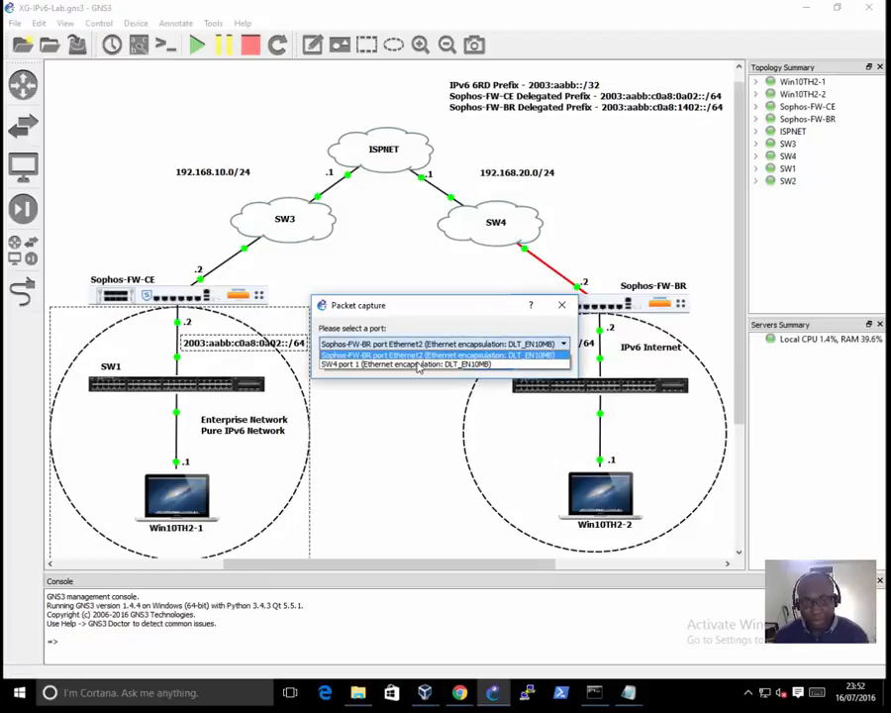
click(447, 358)
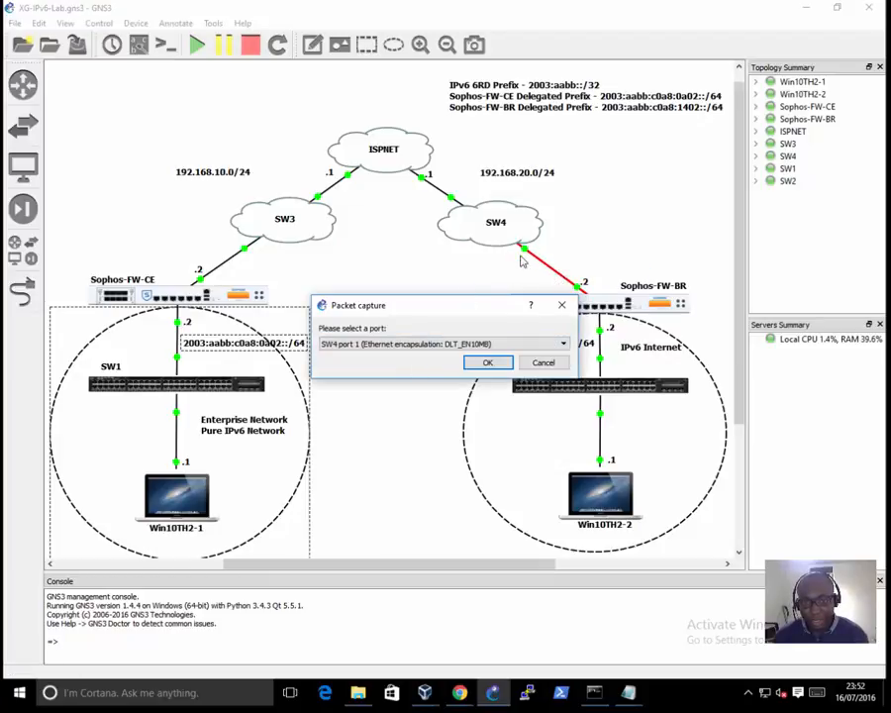
click(502, 363)
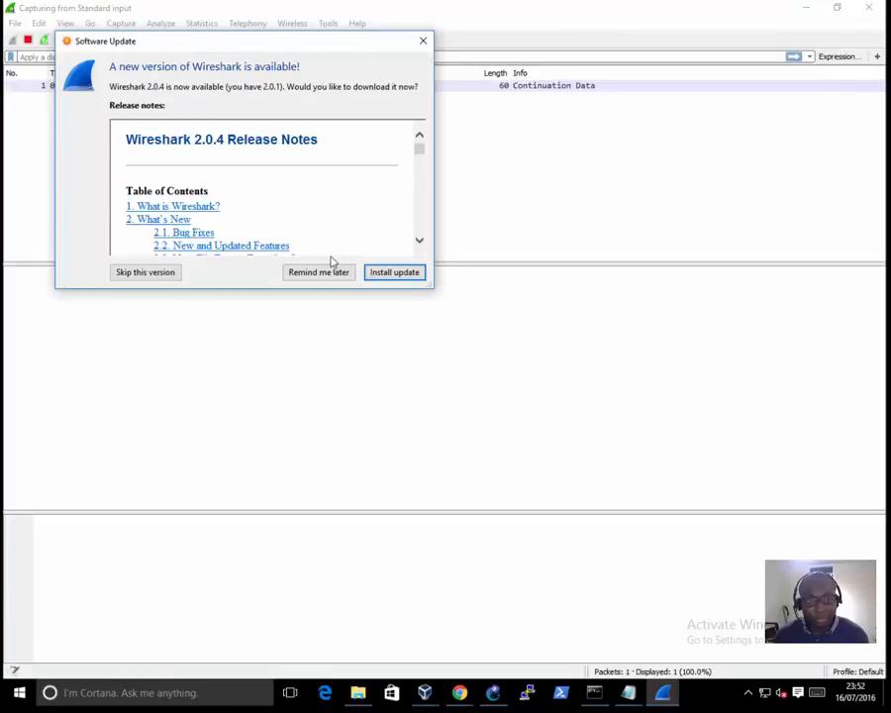
Step: Postpone the Wireshark update, filter the capture by icmpv6, and enlarge the packet list
click(322, 269)
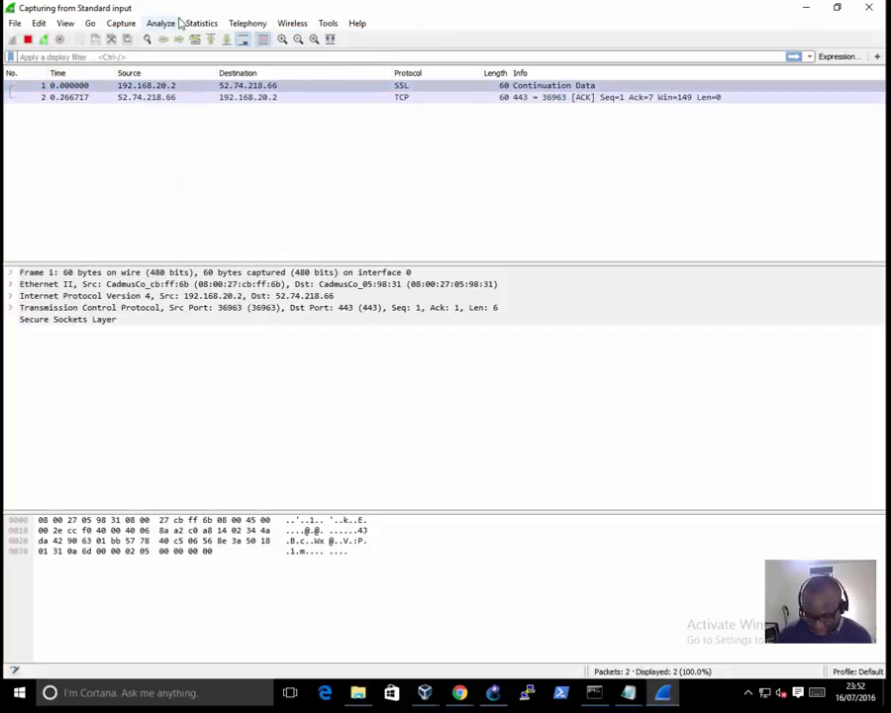
text(icmpv6)
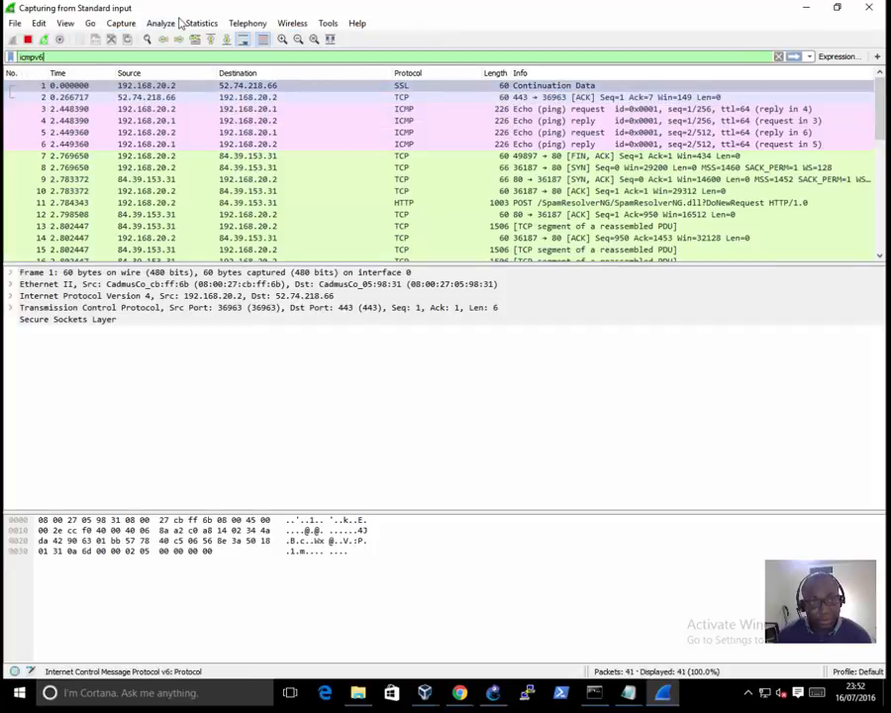
key(Return)
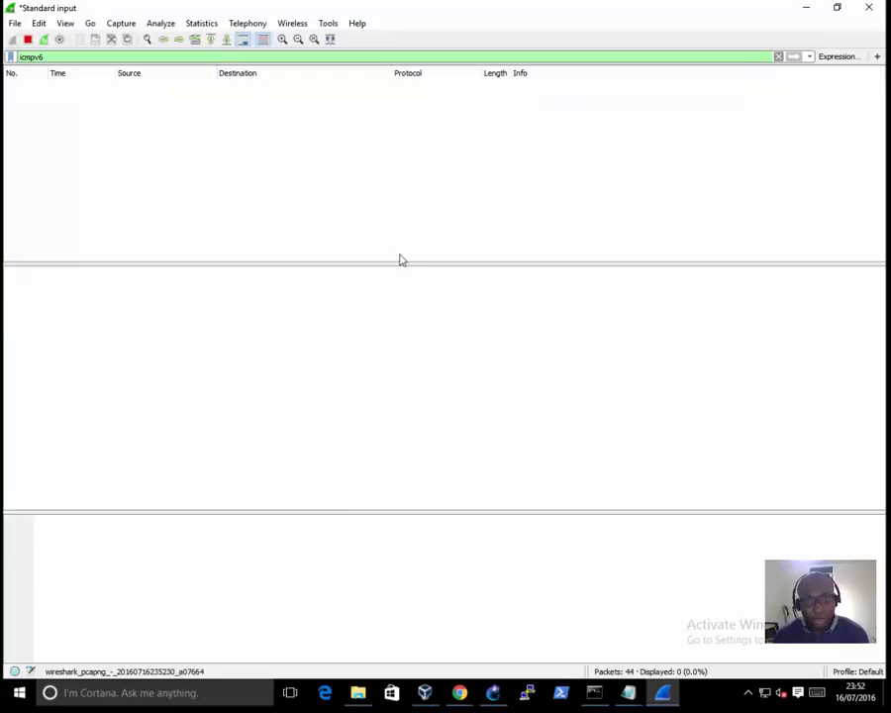
drag(406, 265, 411, 323)
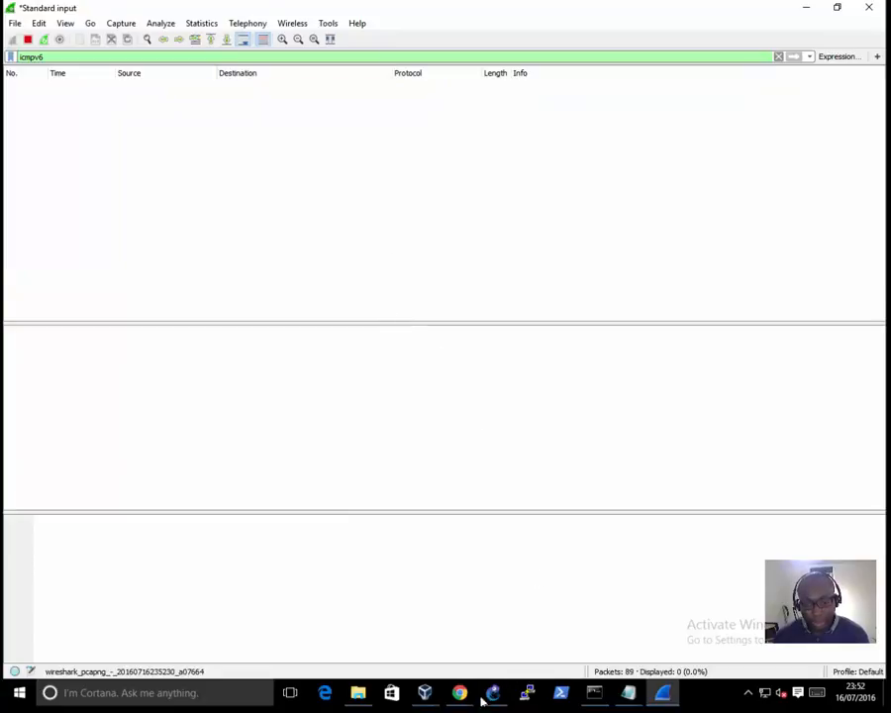
Step: Switch back to Win10TH2-2 and rerun the ping to 2003:aabb:c0a8:a02::1 while the capture is running
mouse_move(429, 696)
click(221, 619)
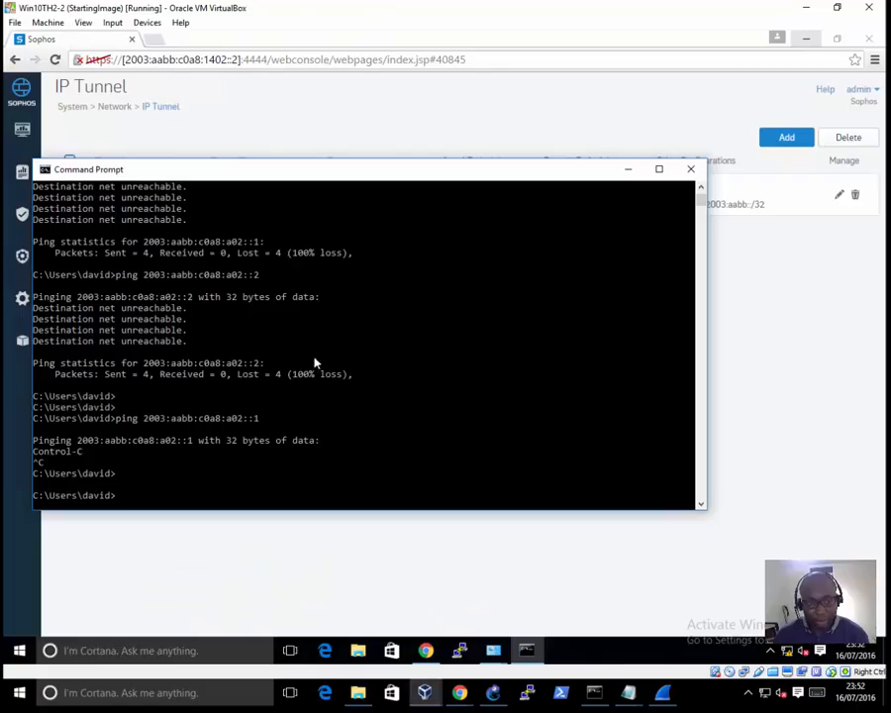
key(Up)
key(Return)
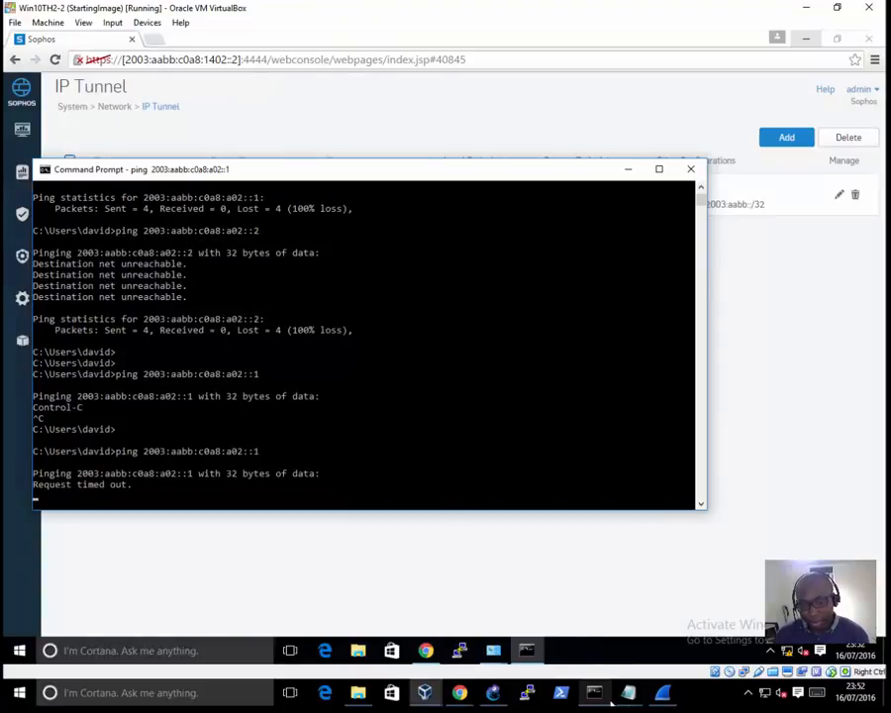
Step: Check Wireshark for ICMPv6 packets, and open the IPv6 firewall policies in the Sophos console on Win10TH2-1
click(666, 696)
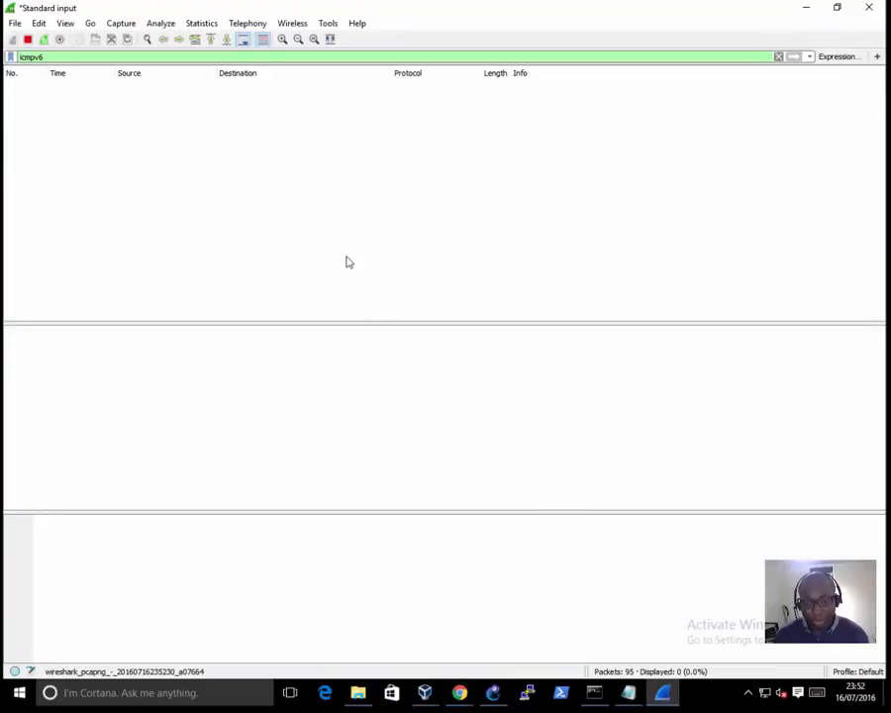
mouse_move(460, 695)
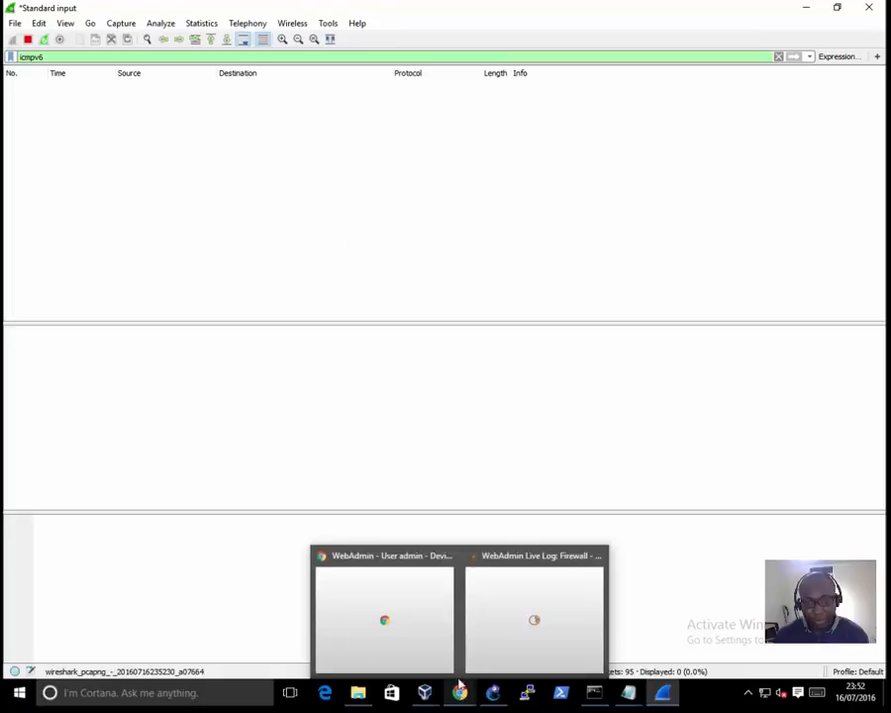
mouse_move(427, 697)
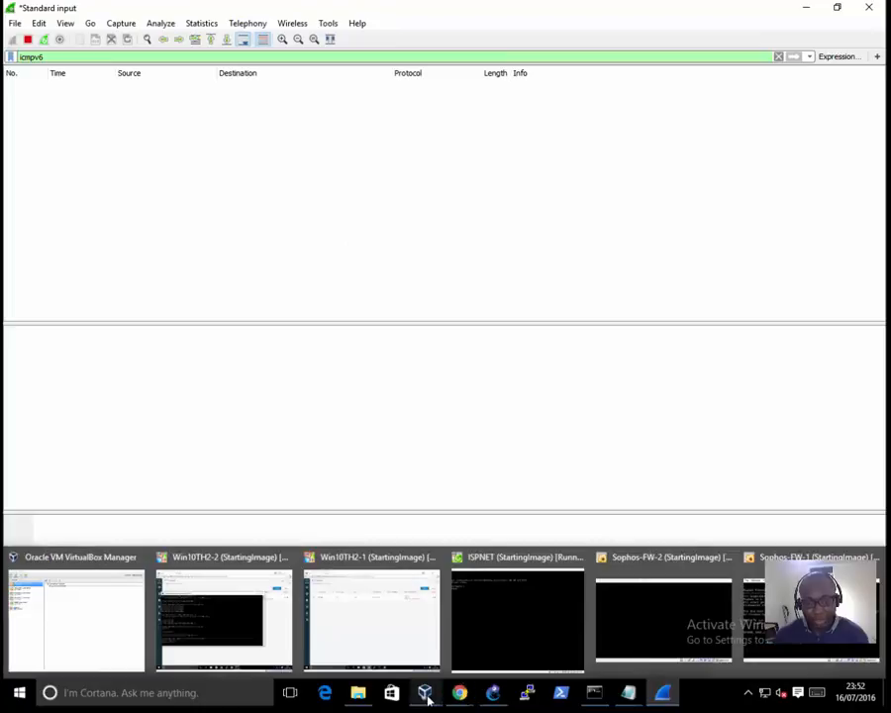
click(388, 632)
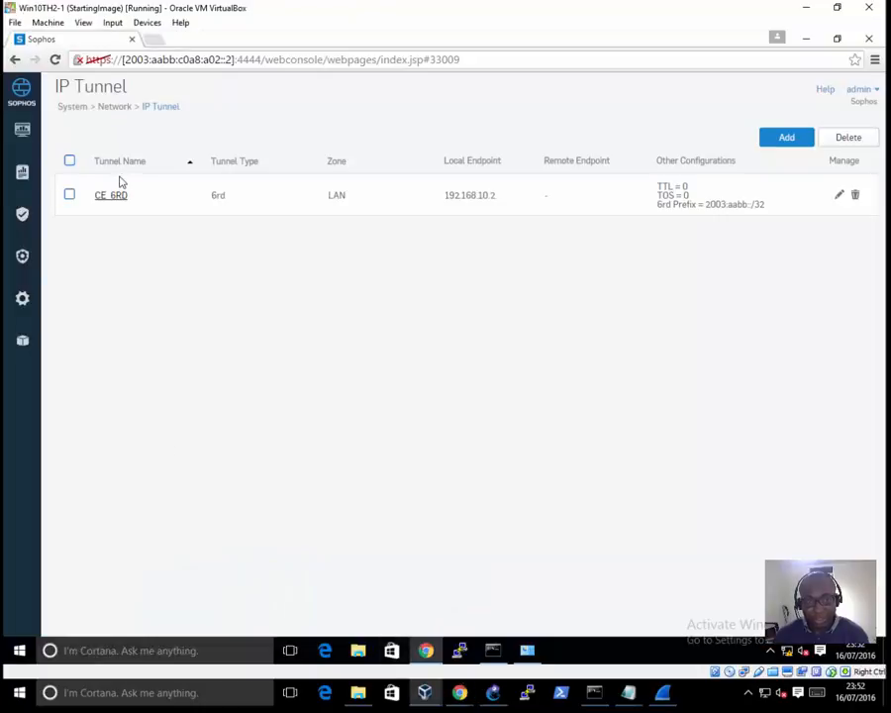
click(21, 216)
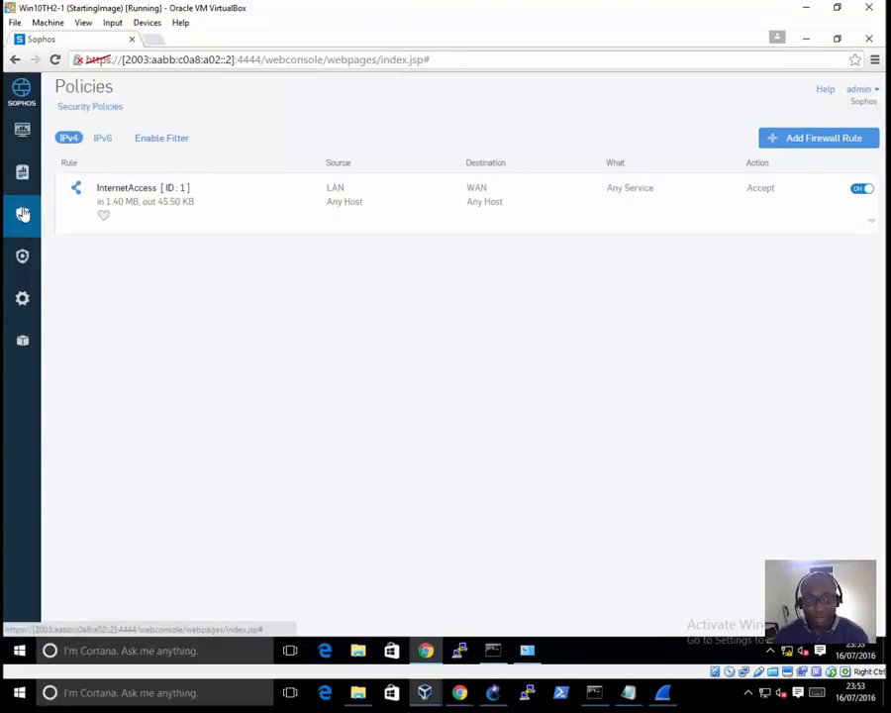
click(101, 139)
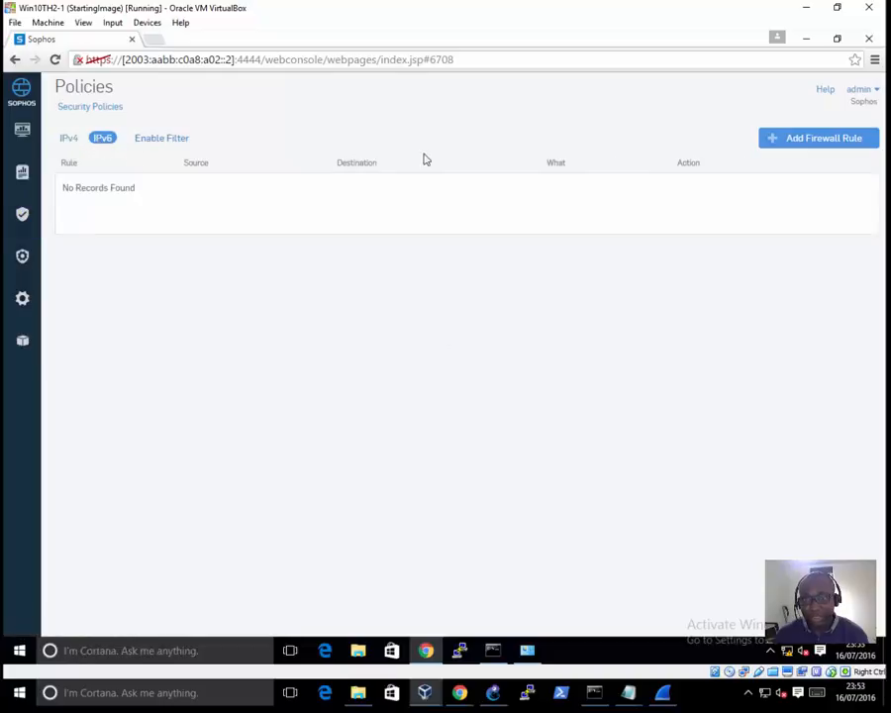
Step: Start a new IPv6 User / Network Rule at position Top, name it AnyAny_IPv6, and turn off matching based on user identity
click(822, 147)
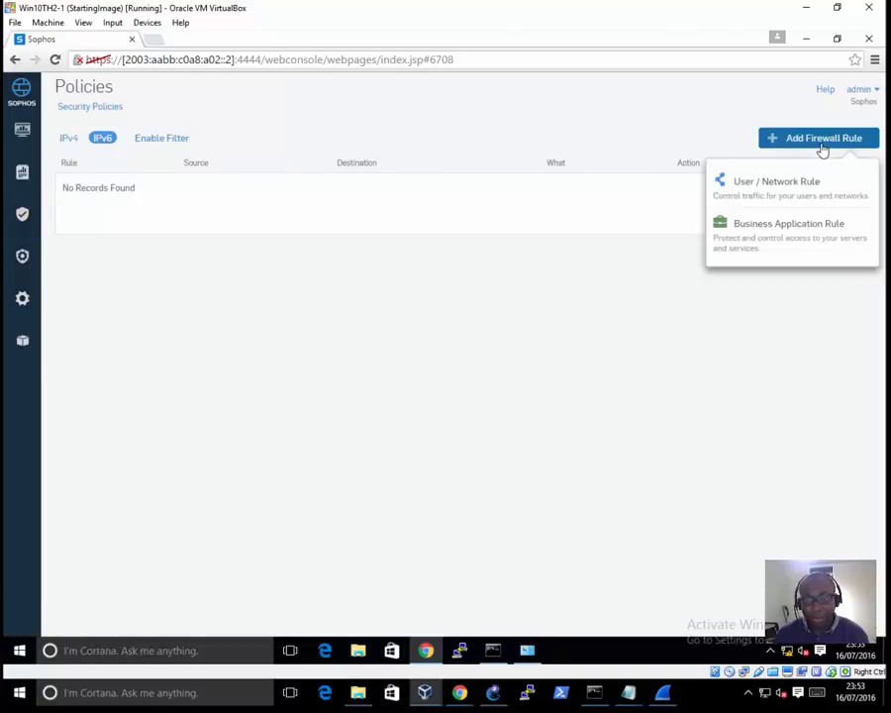
click(782, 181)
click(354, 190)
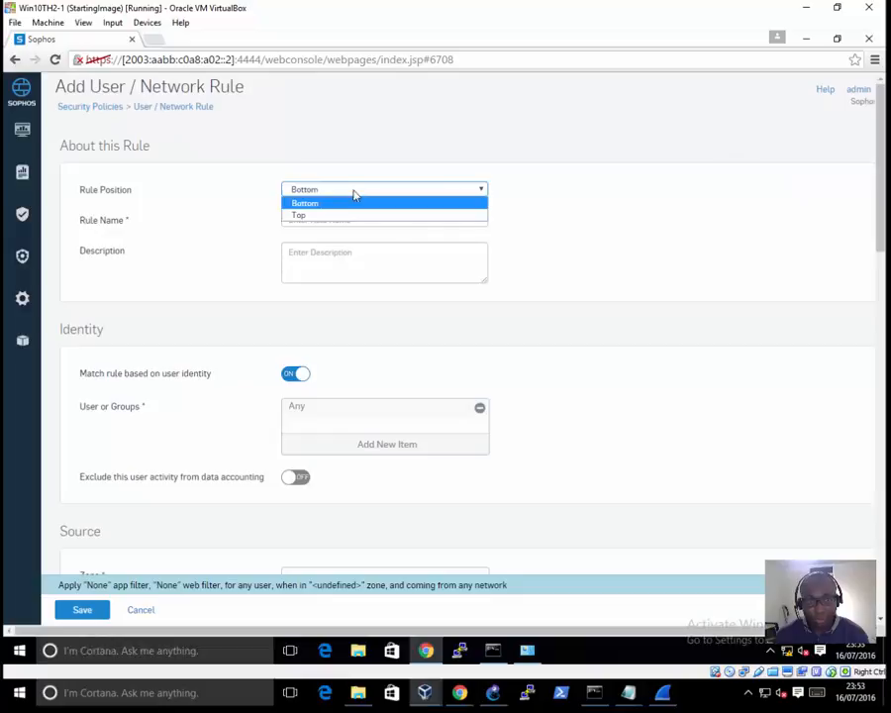
click(335, 215)
click(340, 219)
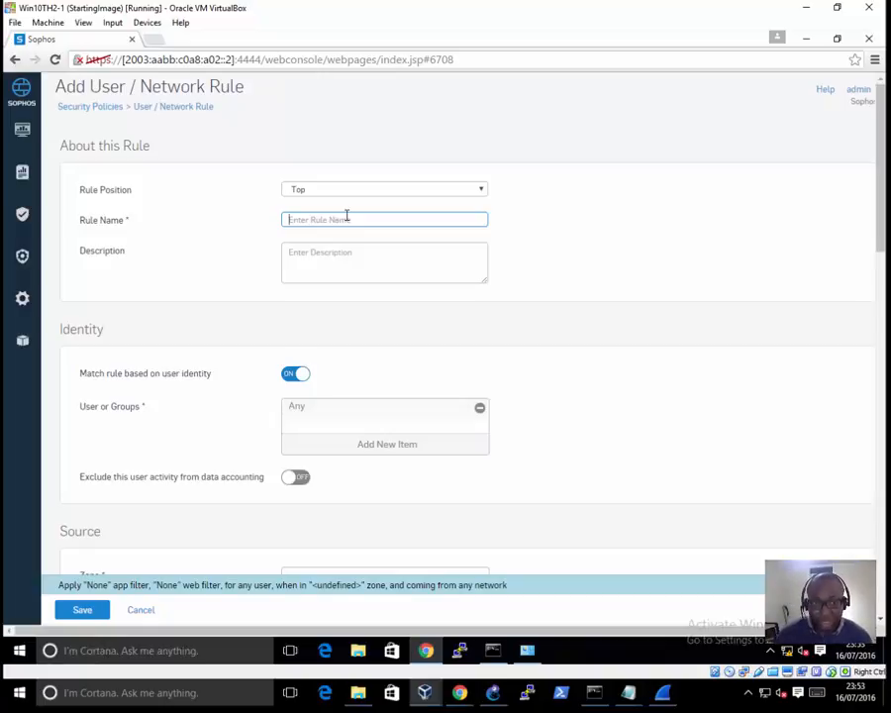
text(AnyAny_IPv6)
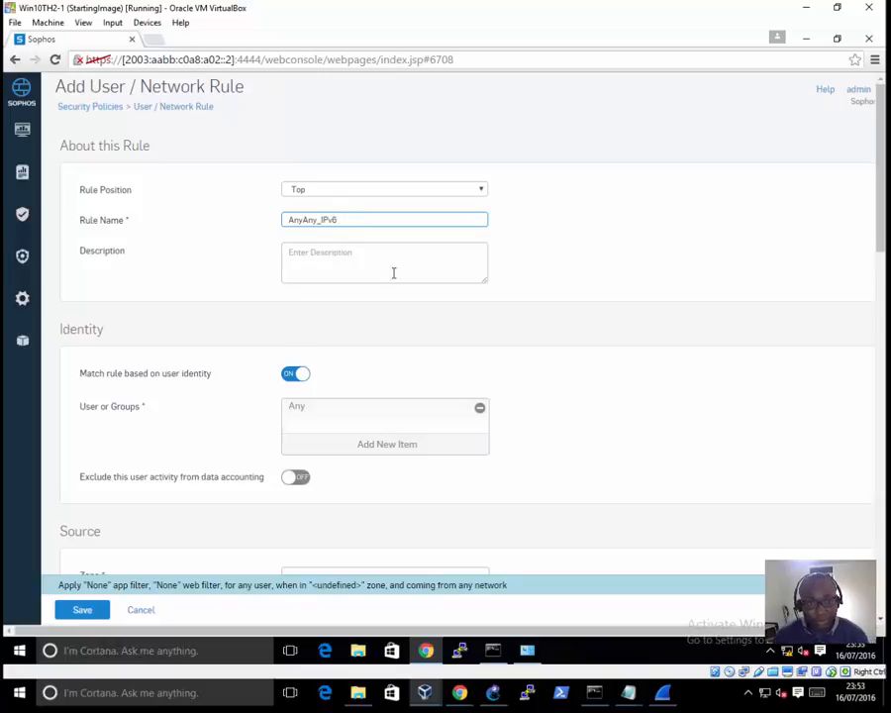
click(292, 374)
Step: Set the AnyAny_IPv6 rule's source and destination zones to Any, and save the rule
scroll(371, 396, down, 2)
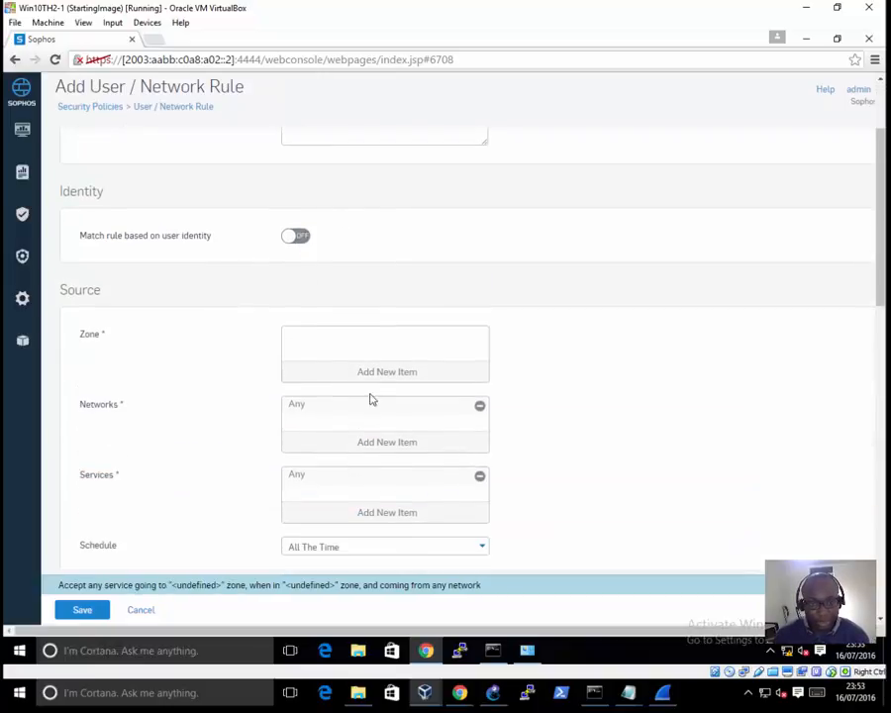
click(370, 380)
click(295, 391)
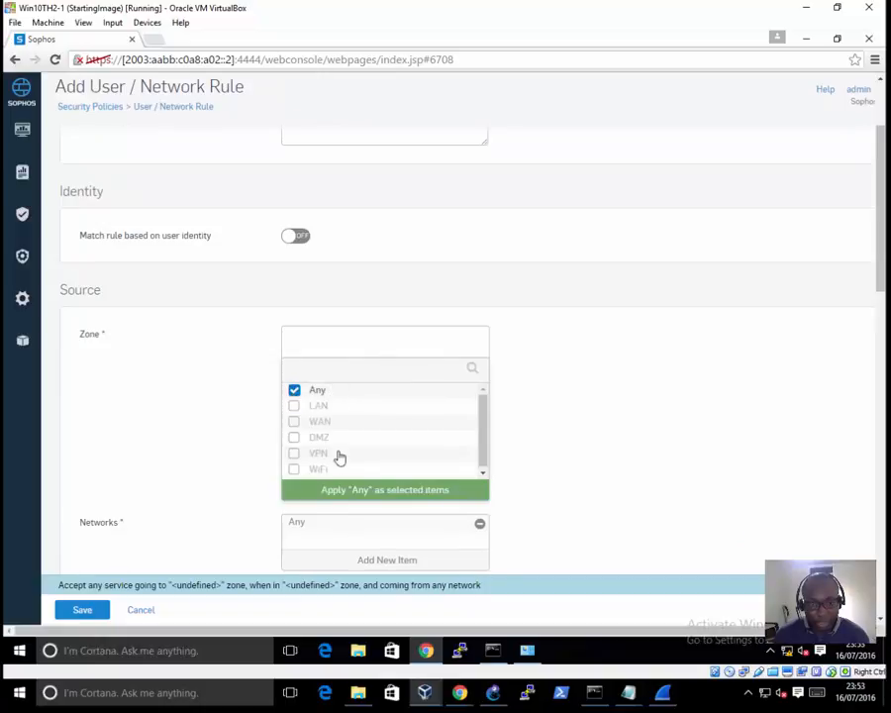
click(351, 485)
scroll(333, 438, down, 5)
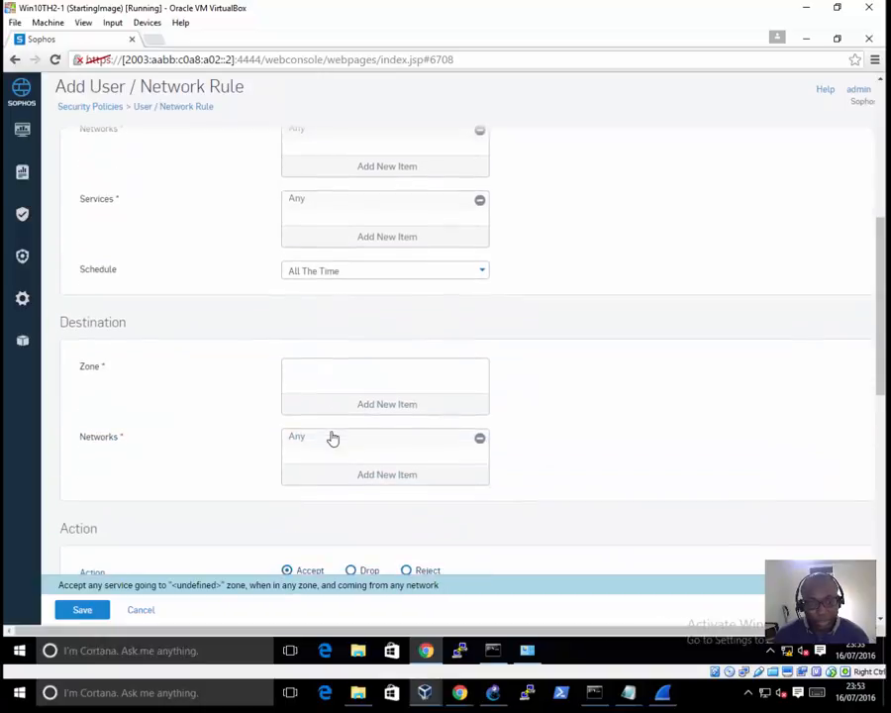
click(345, 333)
click(293, 352)
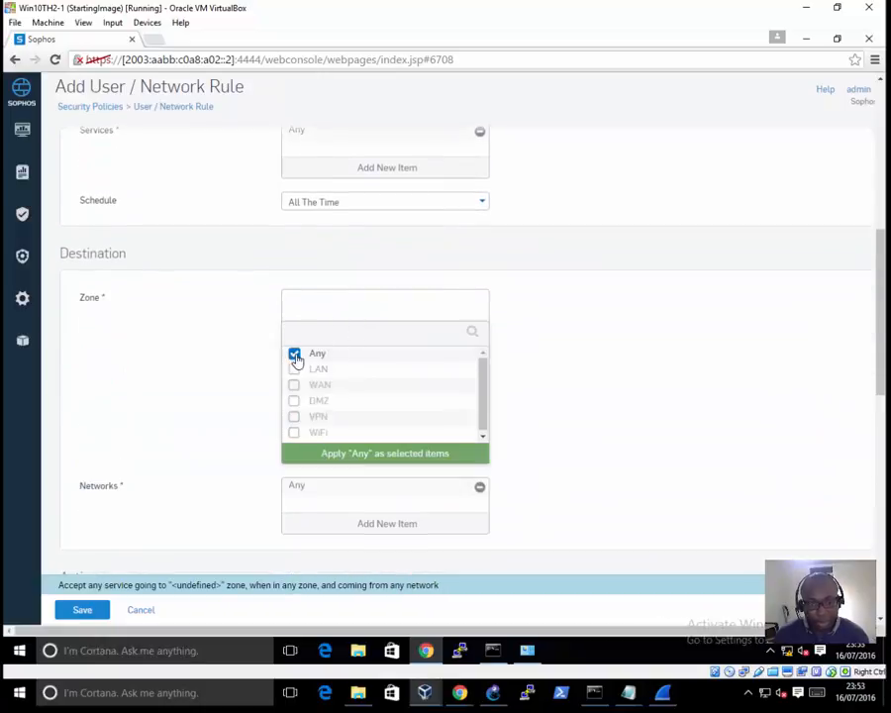
click(367, 458)
scroll(333, 438, down, 5)
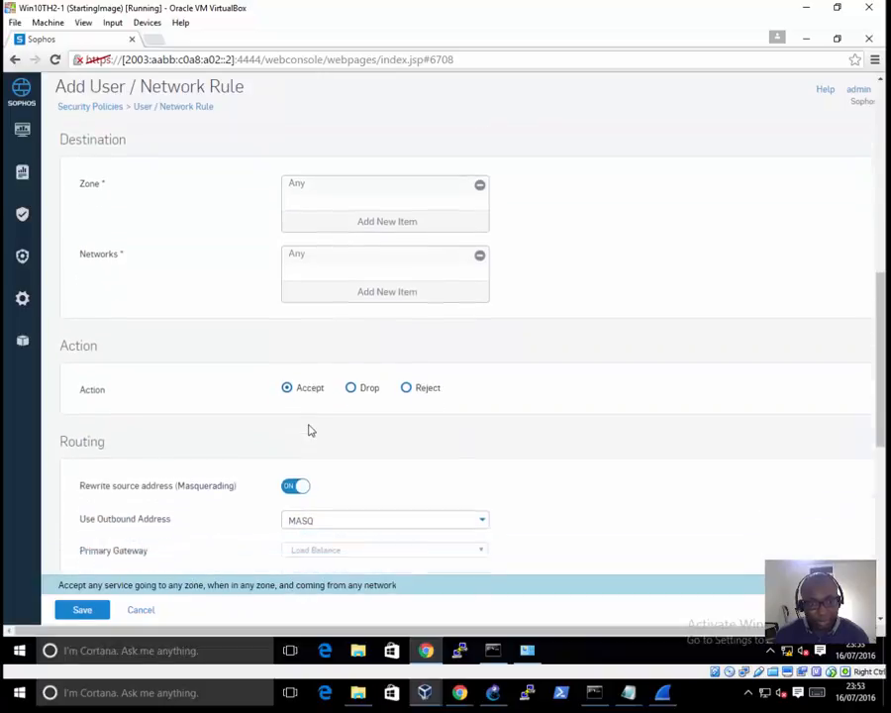
scroll(285, 428, down, 3)
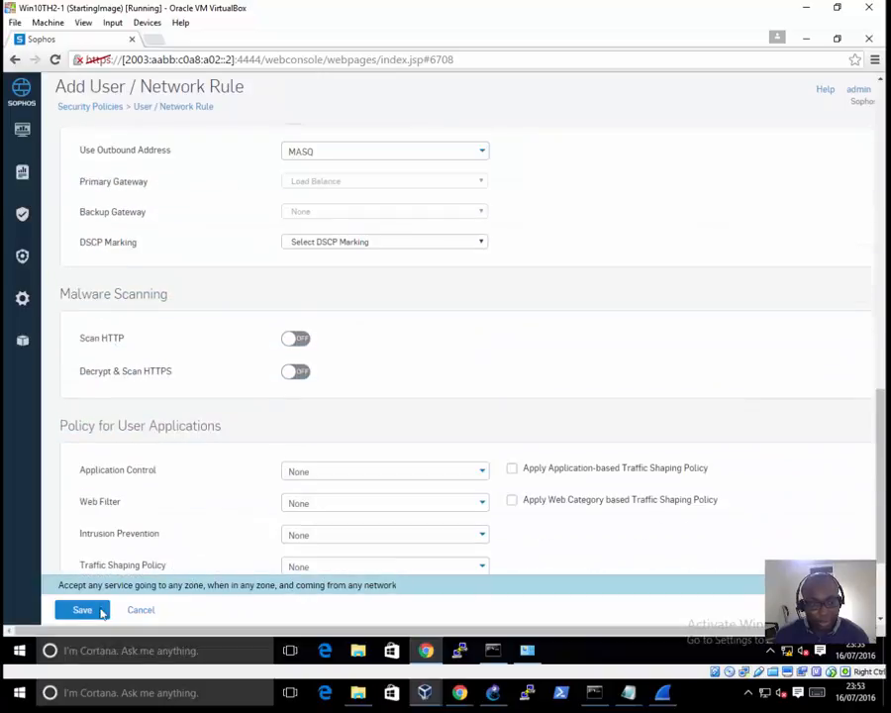
click(82, 610)
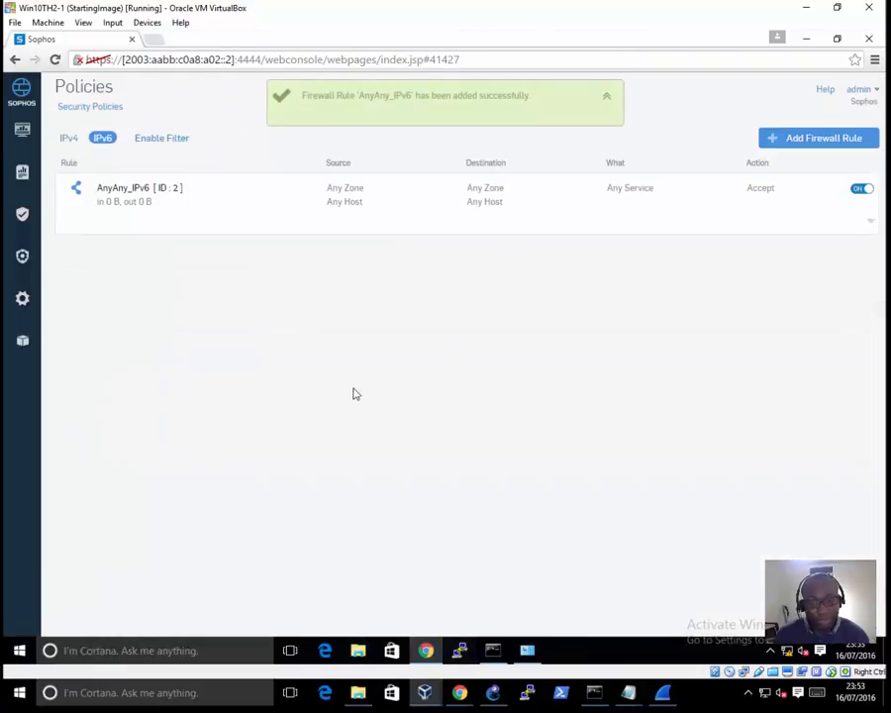
Step: Check the topology in GNS3, and open the IPv6 firewall policies in the Sophos console on Win10TH2-2
mouse_move(423, 691)
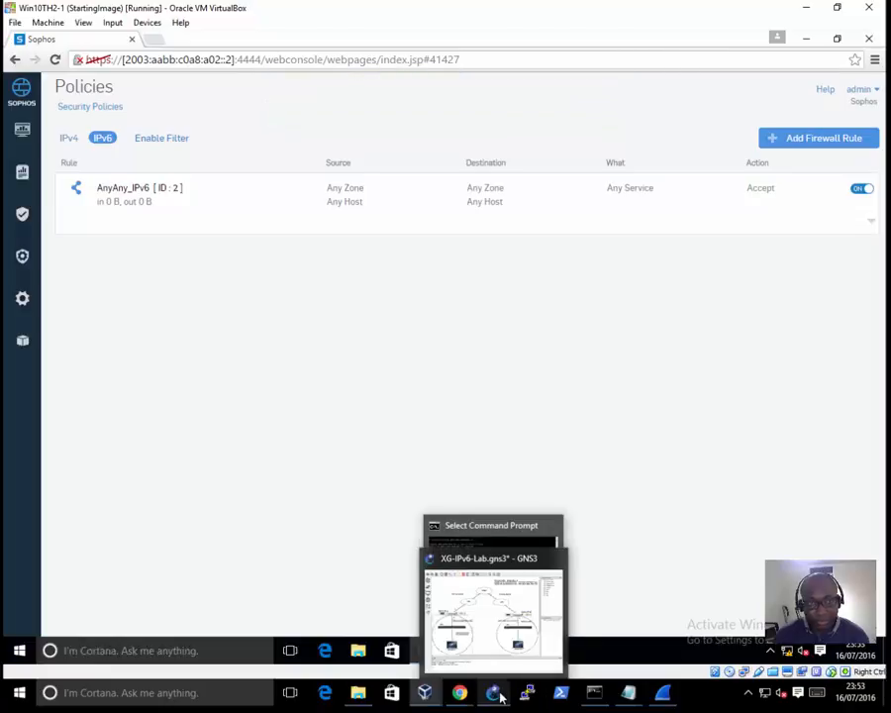
click(491, 609)
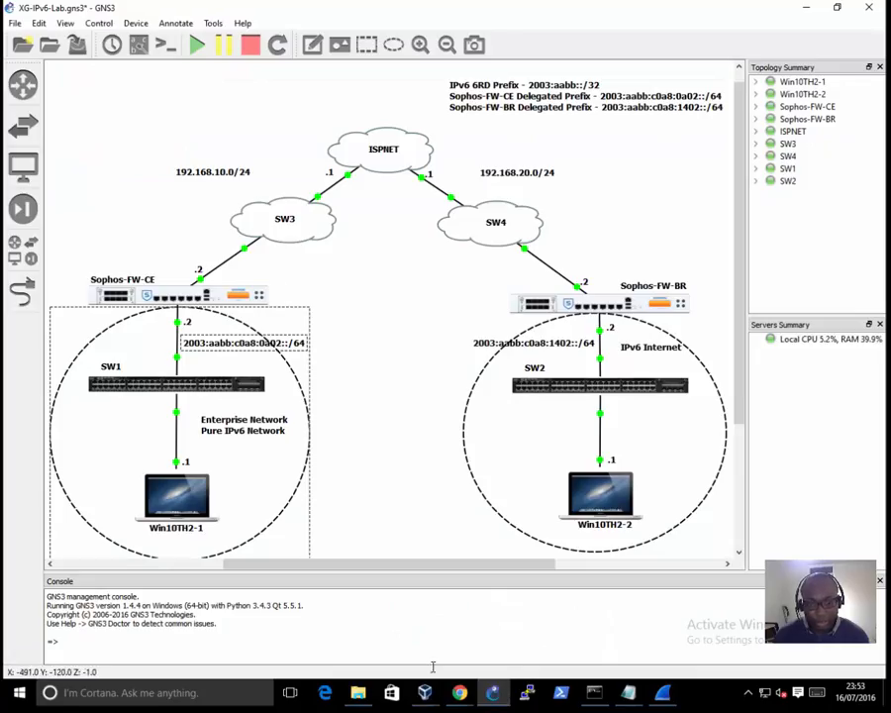
mouse_move(425, 691)
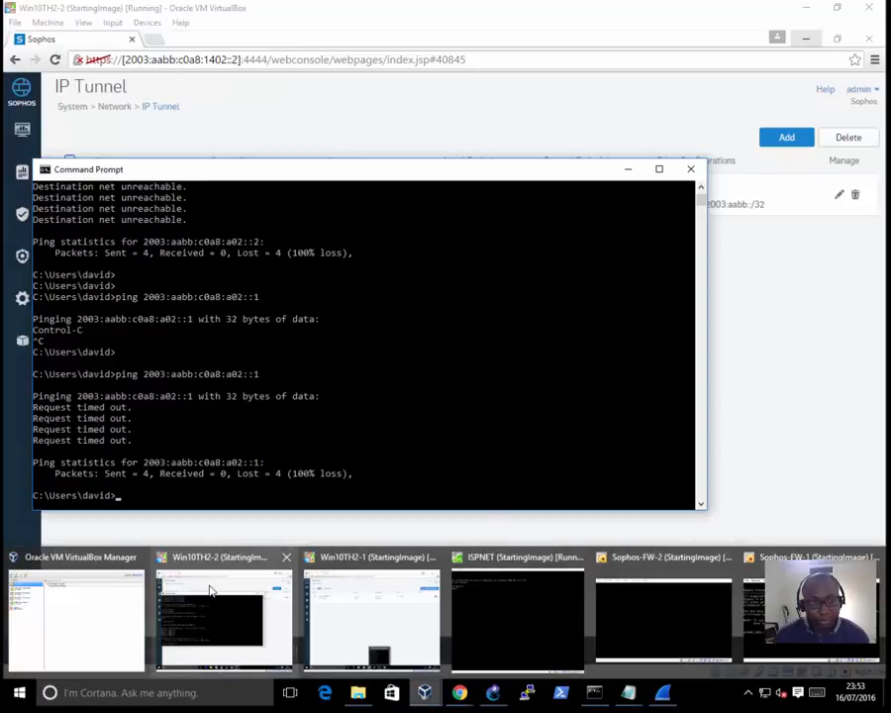
click(210, 591)
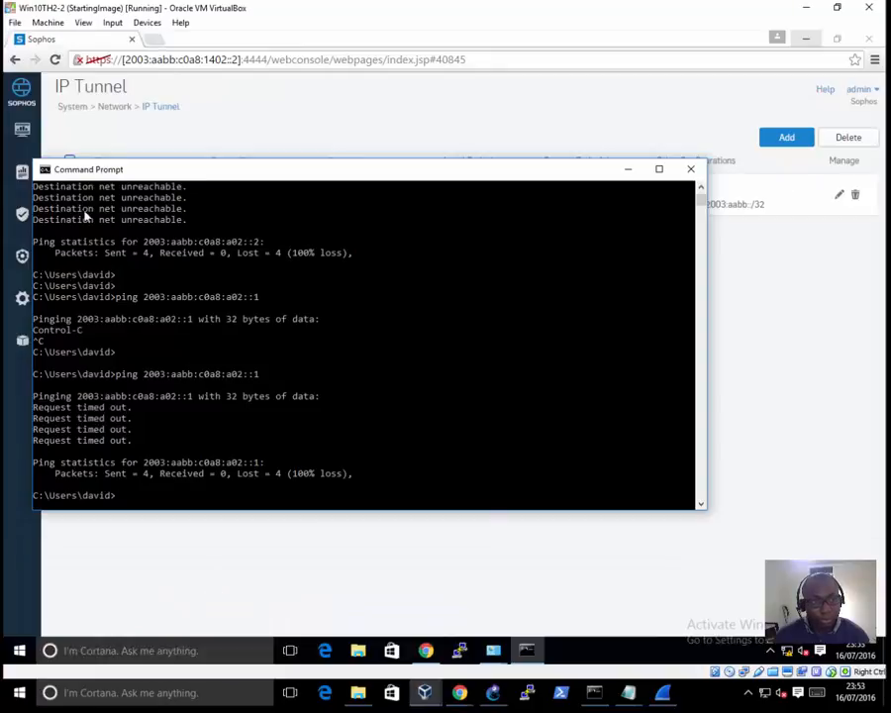
click(22, 216)
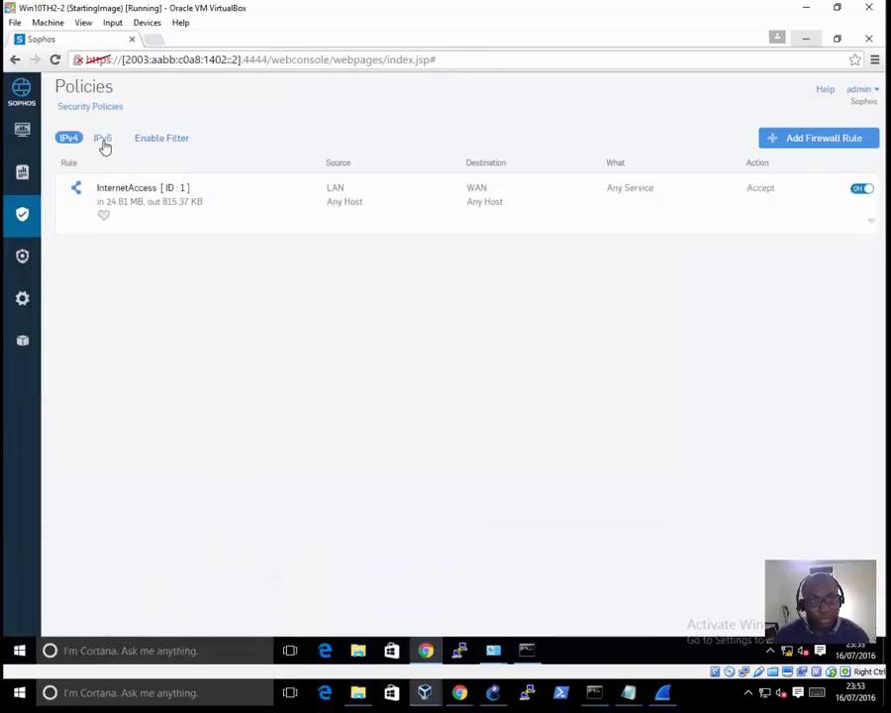
click(103, 140)
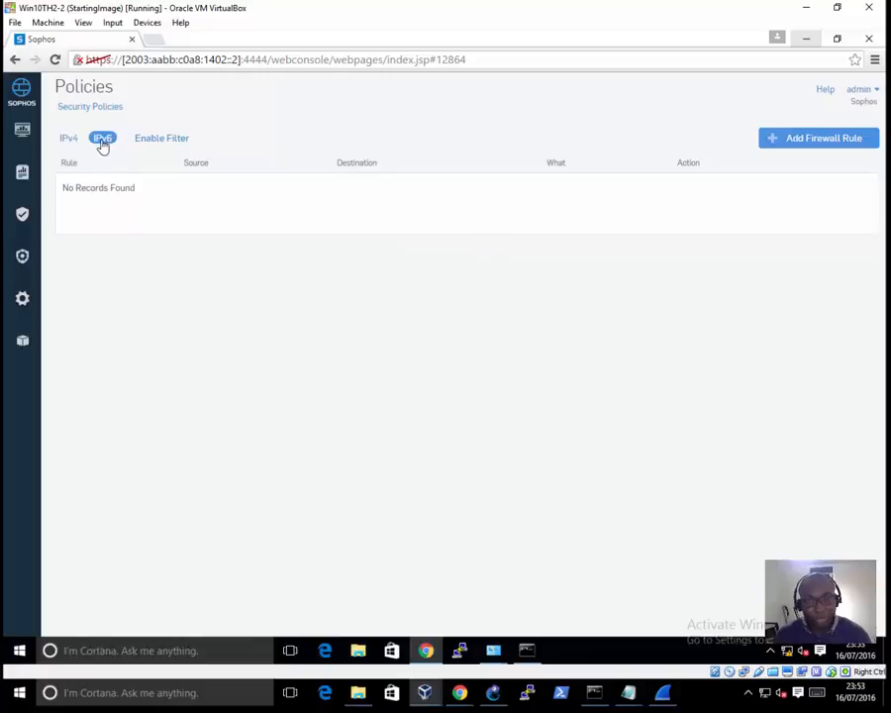
Step: On Win10TH2-2, start an IPv6 User / Network Rule named AnyAny_IPv6 at position Top, with user identity matching turned off
click(820, 140)
click(775, 198)
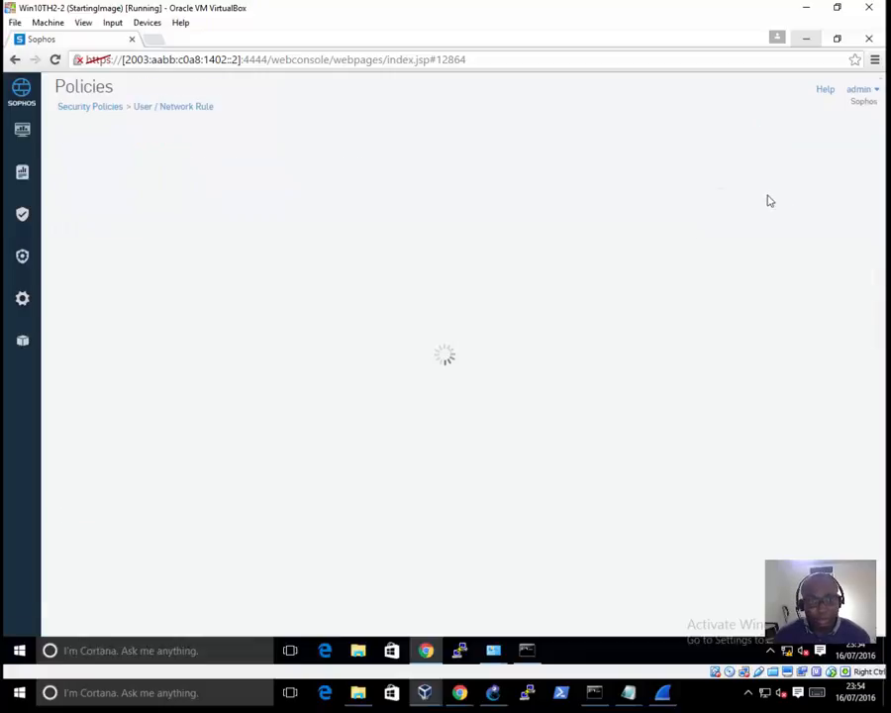
click(324, 191)
click(314, 216)
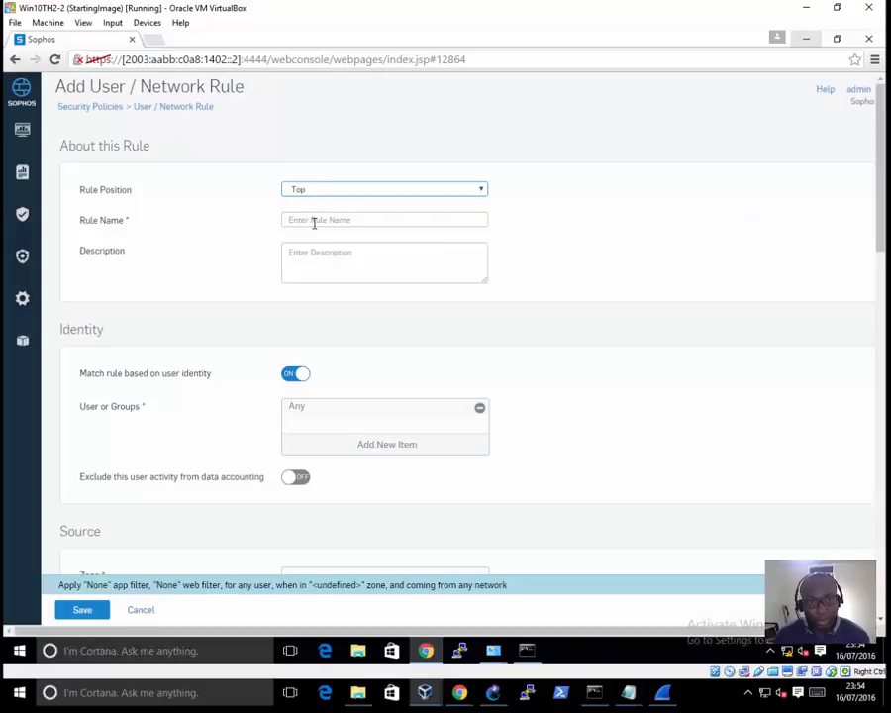
click(313, 220)
text(Any)
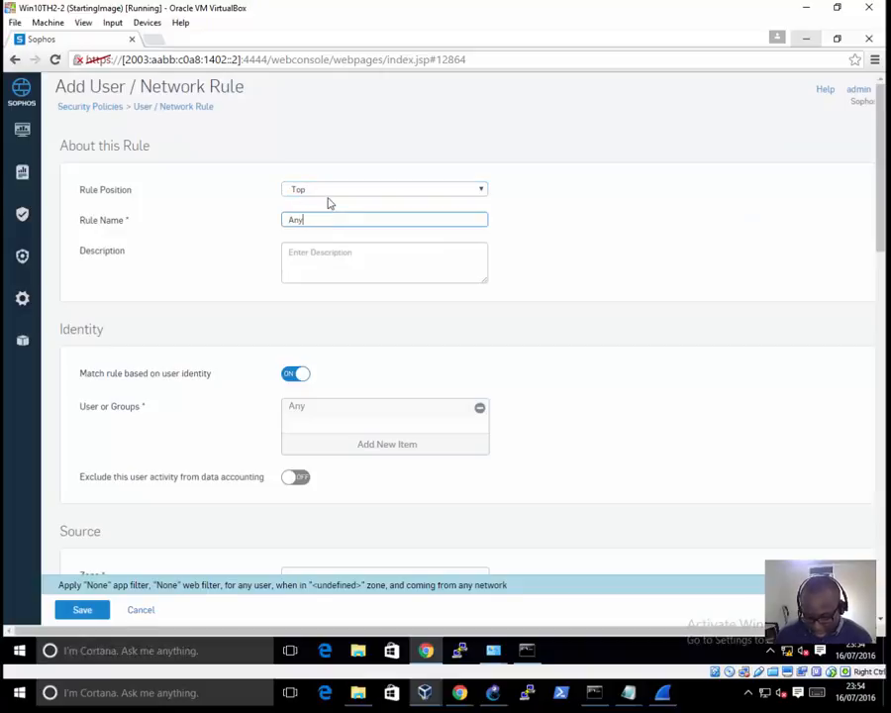
text(Any_IP)
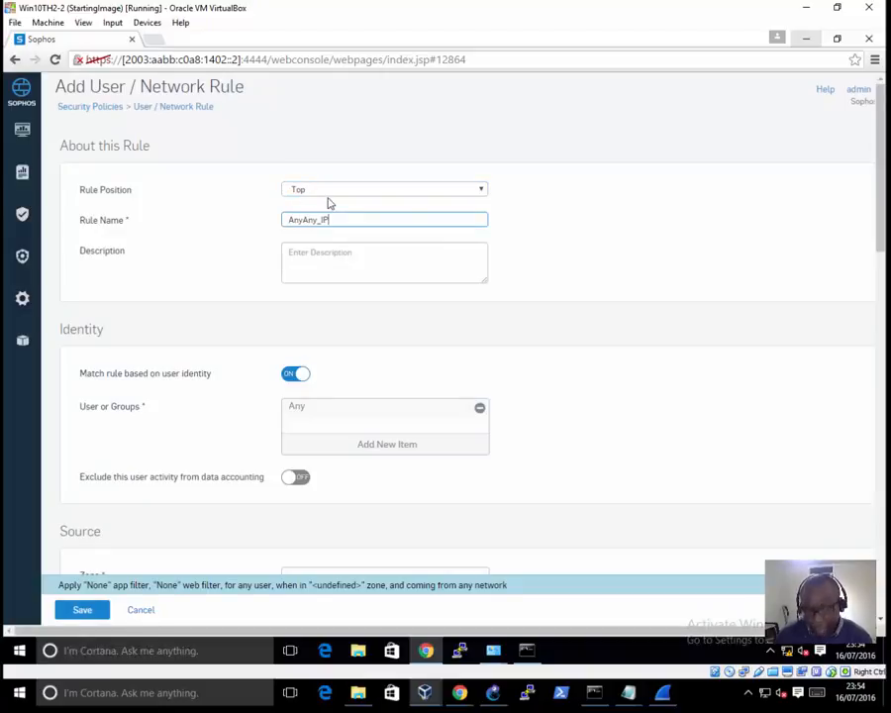
text(v6)
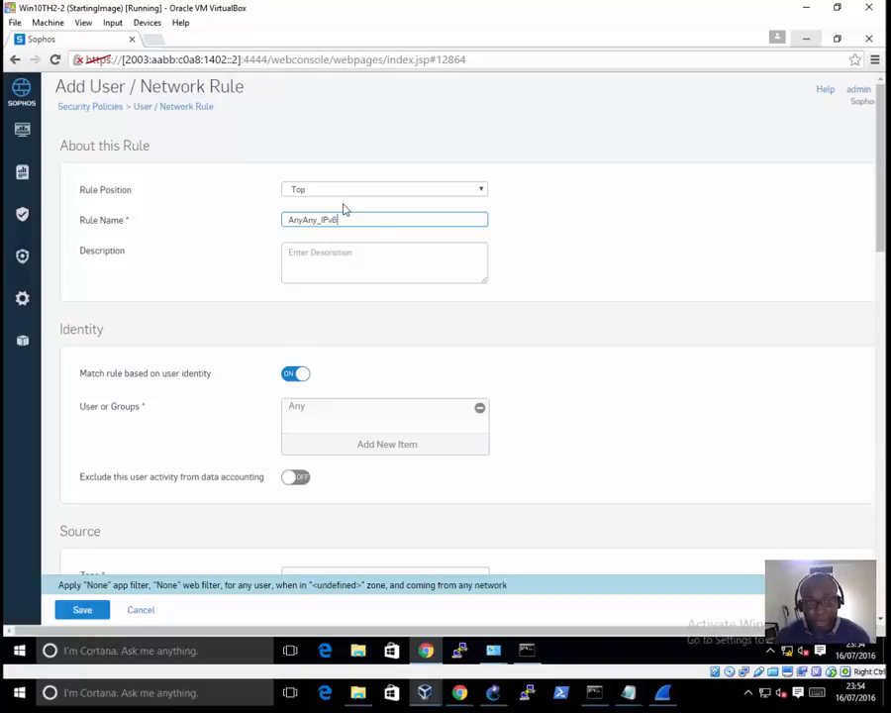
click(298, 371)
Step: Set the source and destination zones of the AnyAny_IPv6 rule on Win10TH2-2 to Any
scroll(335, 470, down, 2)
click(355, 386)
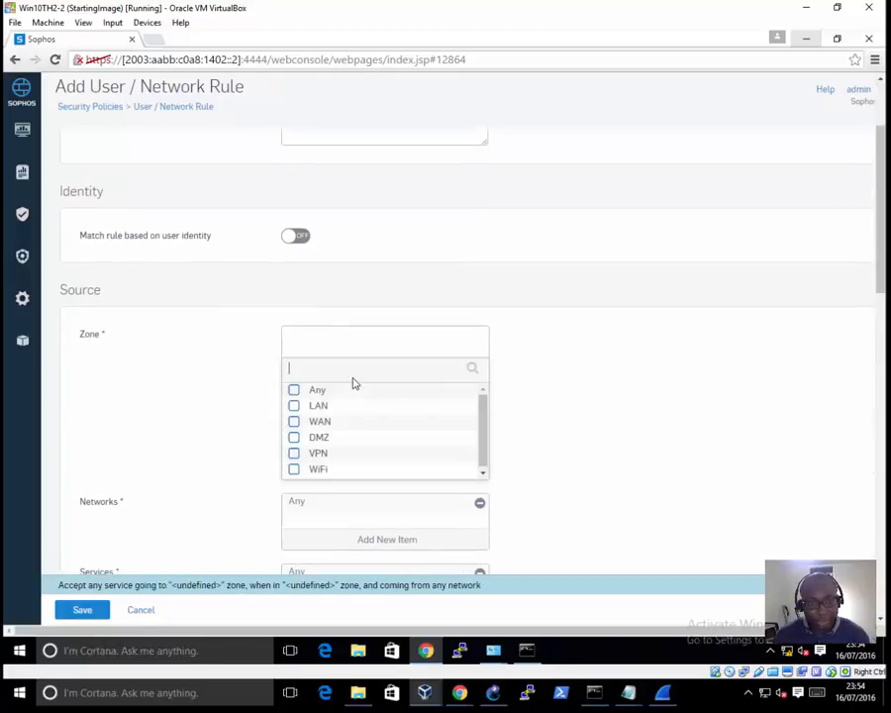
click(294, 390)
click(362, 492)
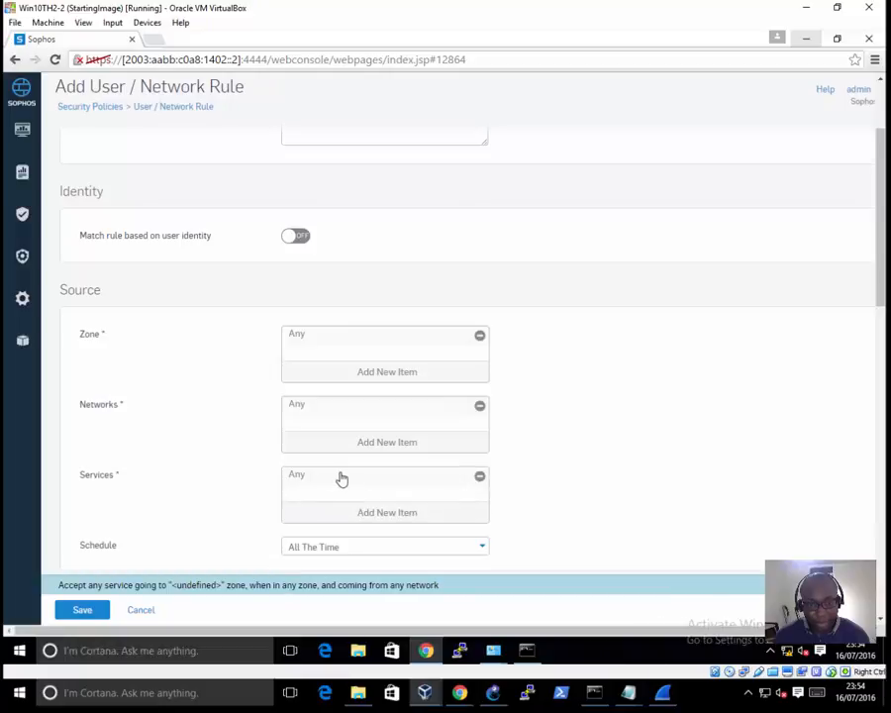
scroll(347, 478, down, 3)
click(383, 419)
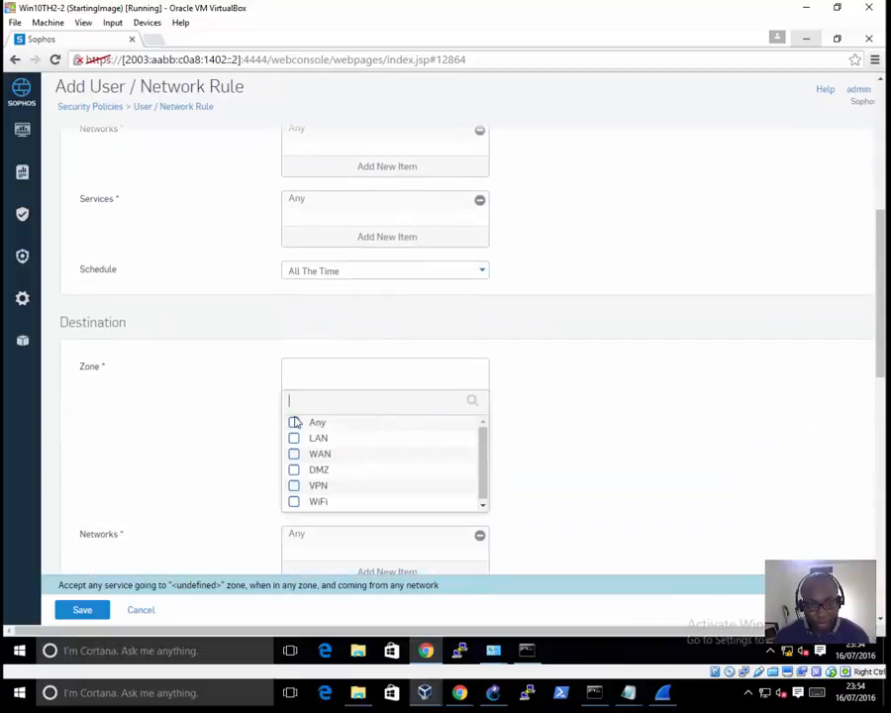
click(294, 423)
click(357, 520)
Step: Review the remaining AnyAny_IPv6 rule settings without changing them, and save the rule
scroll(363, 459, down, 4)
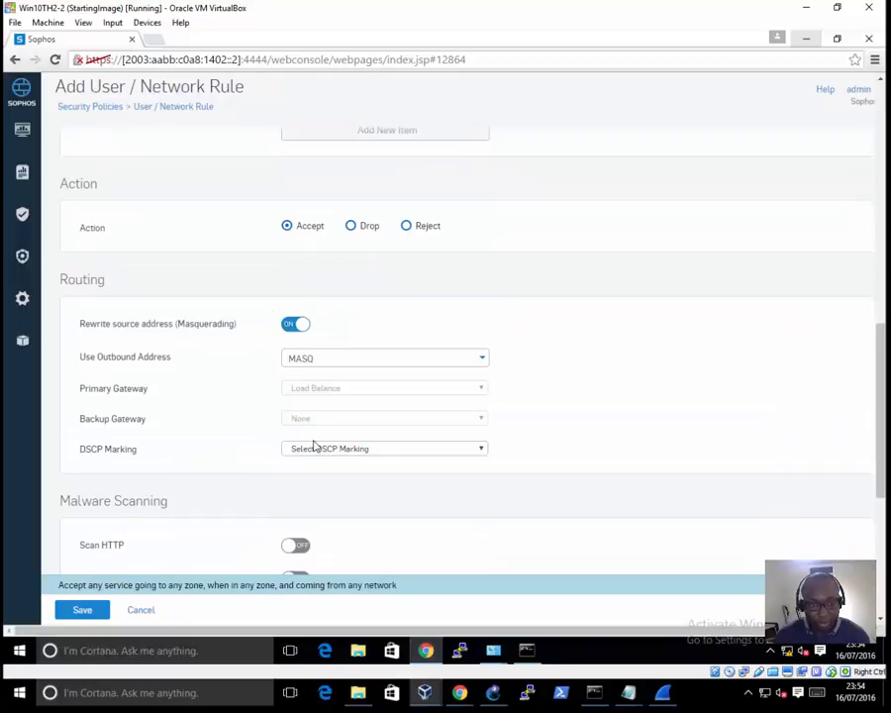
scroll(313, 446, down, 4)
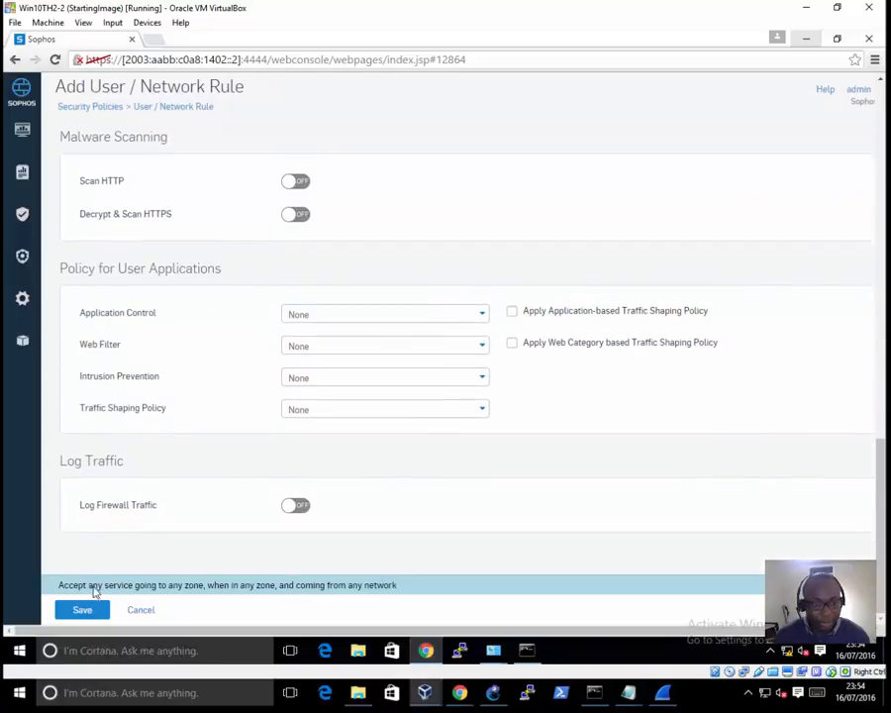
scroll(320, 343, up, 6)
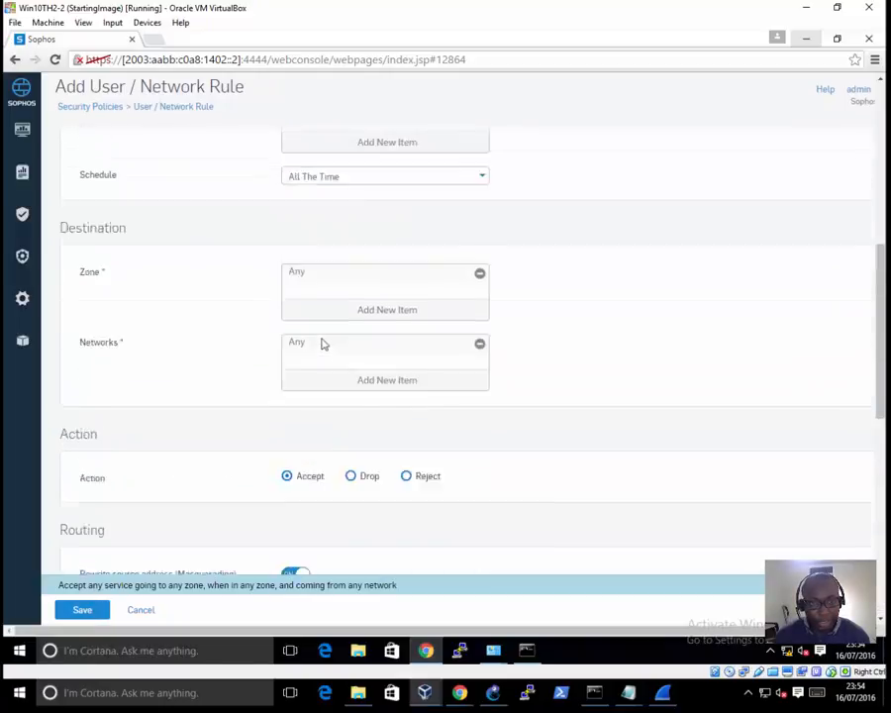
scroll(322, 344, up, 4)
scroll(321, 344, down, 10)
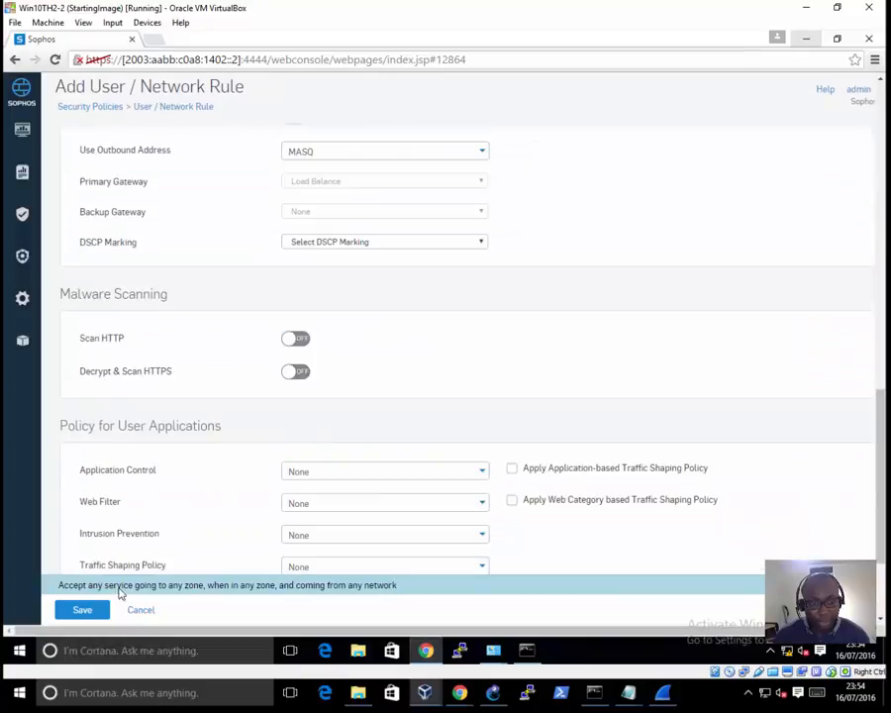
click(87, 610)
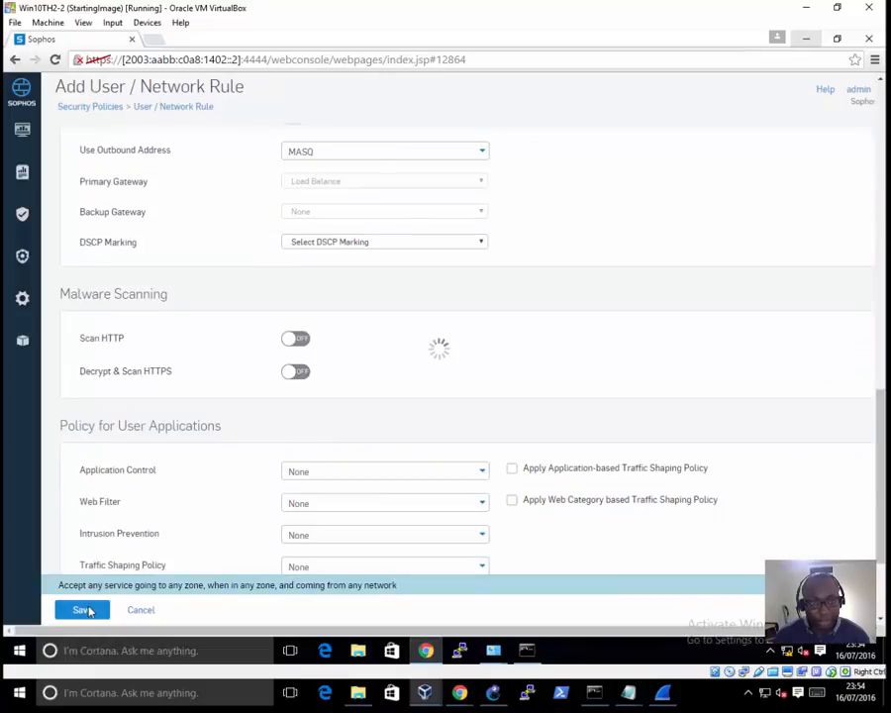
Step: Ping 2003:aabb:c0a8:a02::1 from the Win10TH2-2 Command Prompt, and check the ICMPv6 packets captured in Wireshark
click(525, 650)
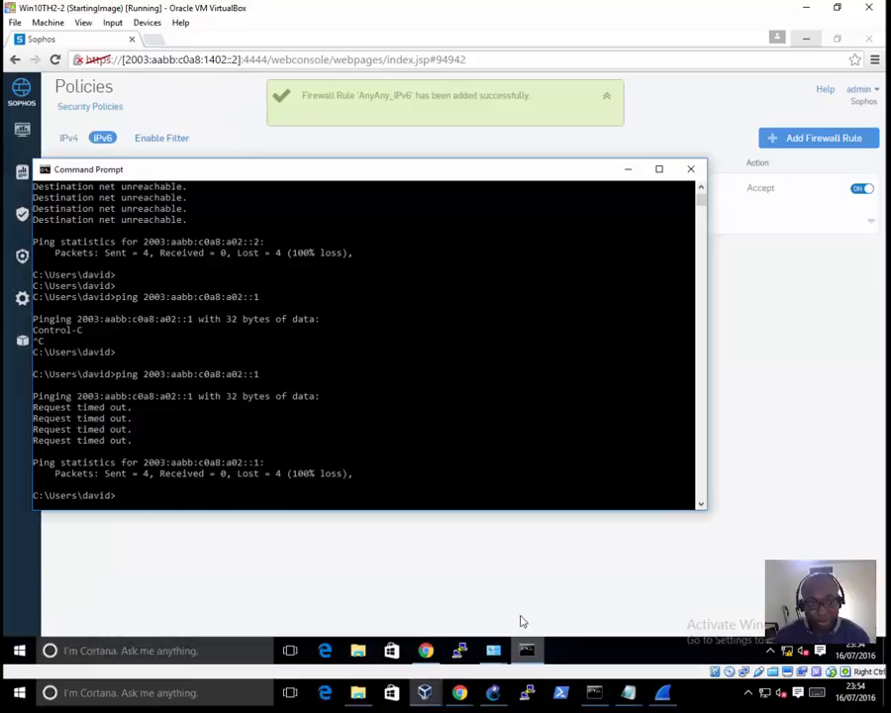
click(468, 379)
key(Up)
key(Return)
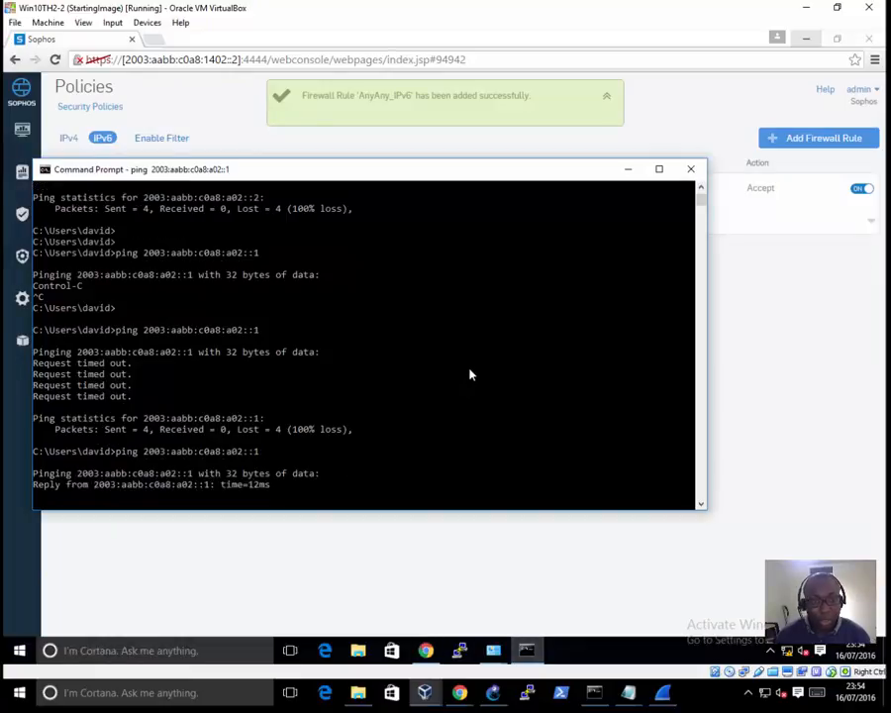
click(663, 693)
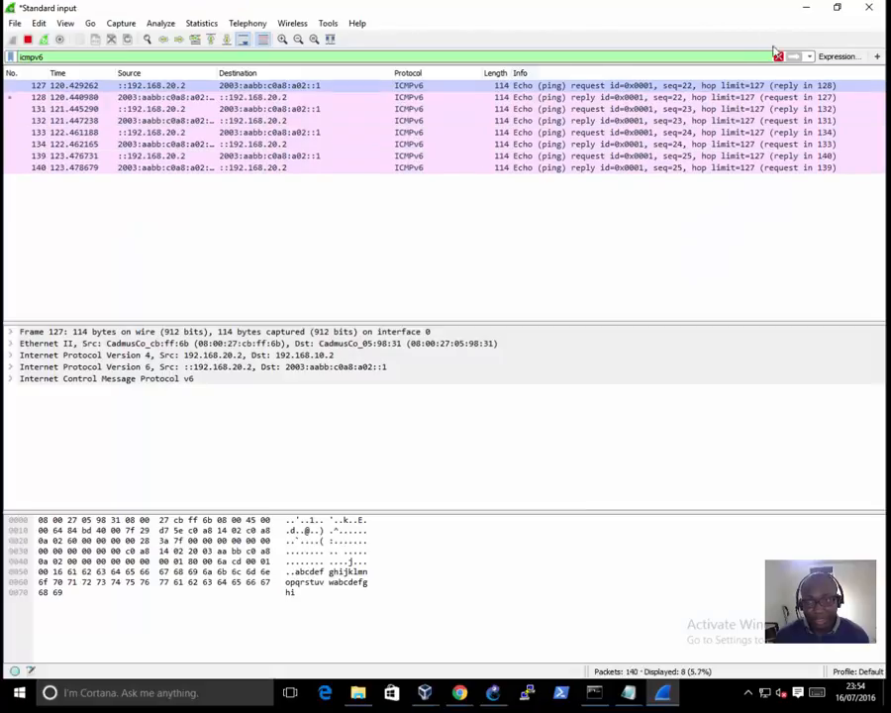
click(806, 12)
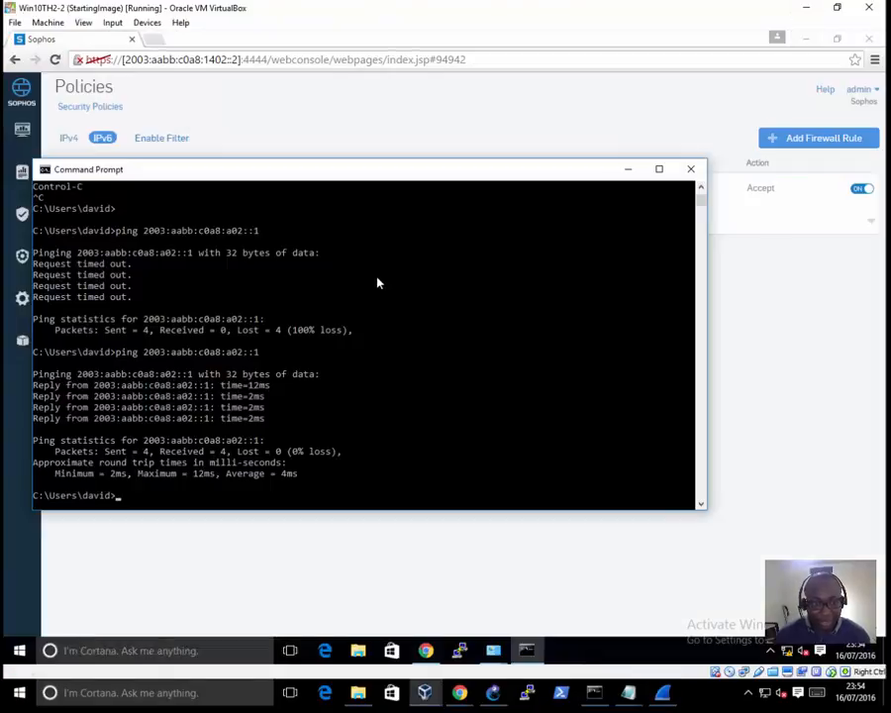
Step: Ping the remote firewall's LAN address 2003:aabb:c0a8:a02::2 from the Win10TH2-2 Command Prompt
click(492, 693)
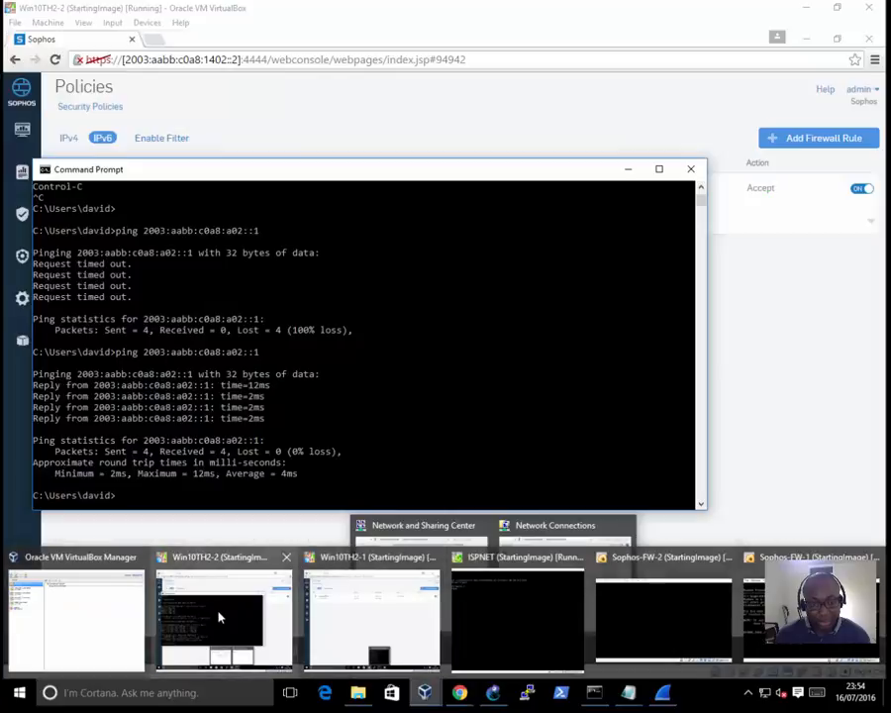
click(221, 616)
click(330, 374)
key(Up)
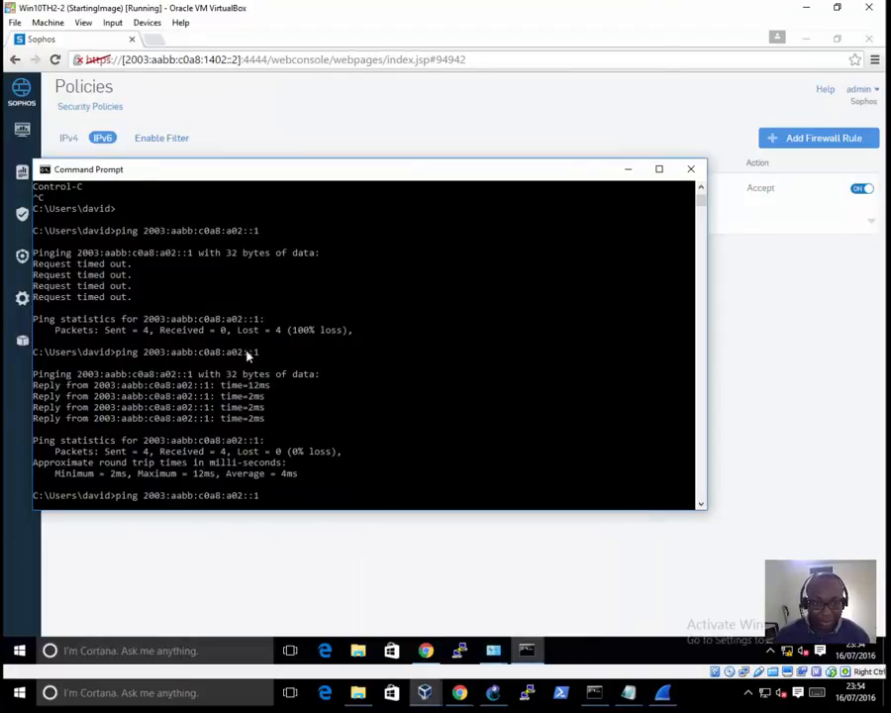
text(2)
key(Return)
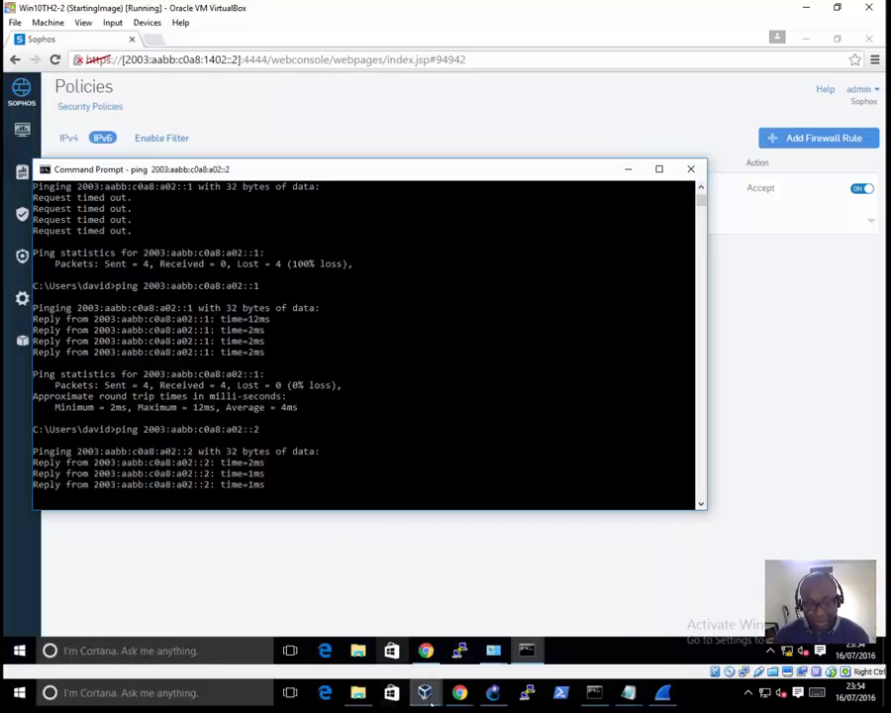
Step: Switch to Win10TH2-1, check the target in the GNS3 topology, and ping 2003:aabb:c0a8:1402::1 from its Command Prompt
mouse_move(431, 698)
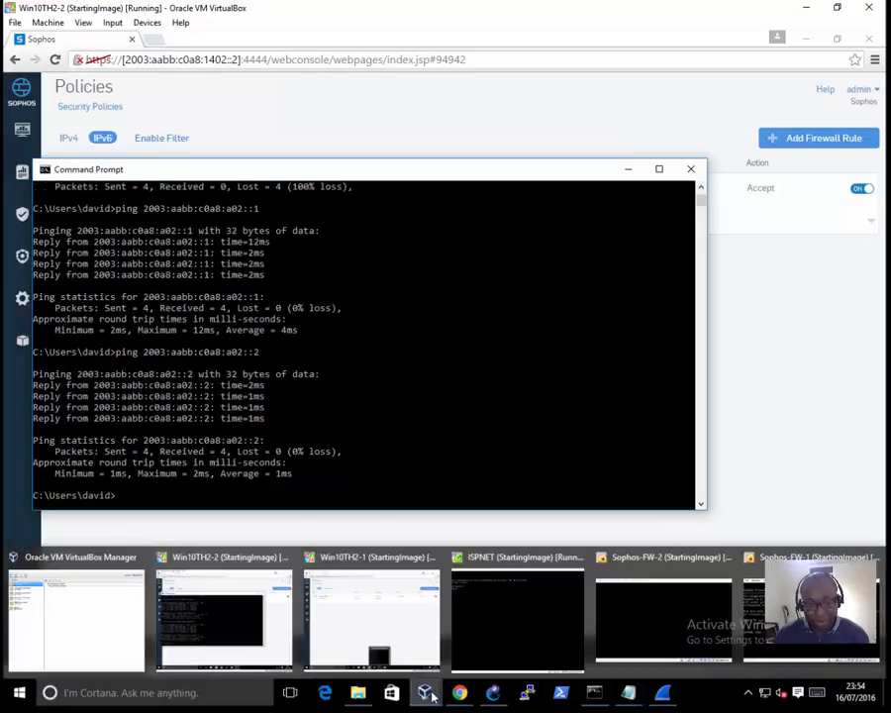
click(352, 601)
mouse_move(533, 646)
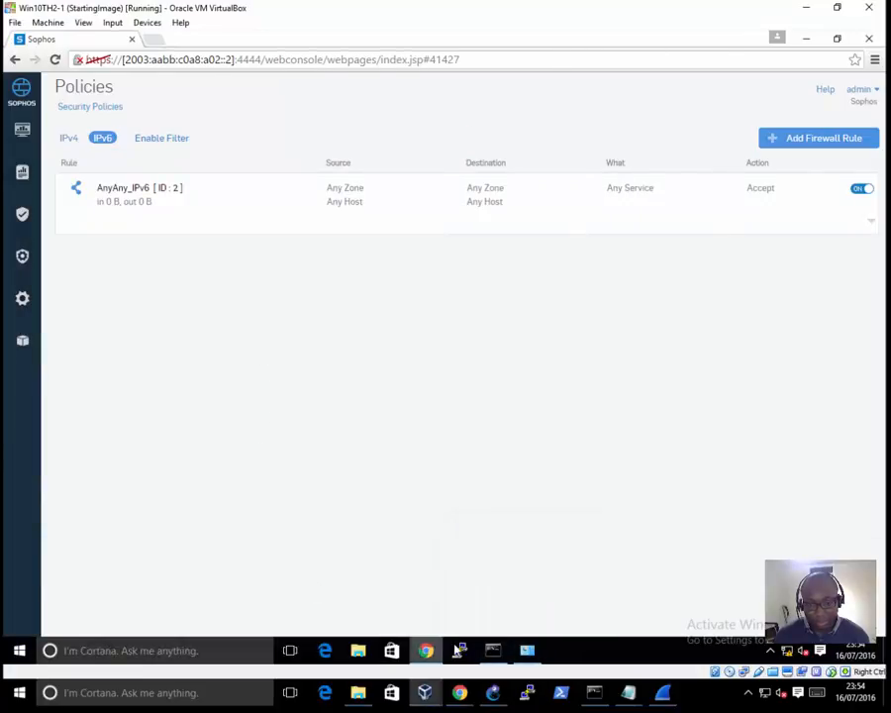
click(493, 651)
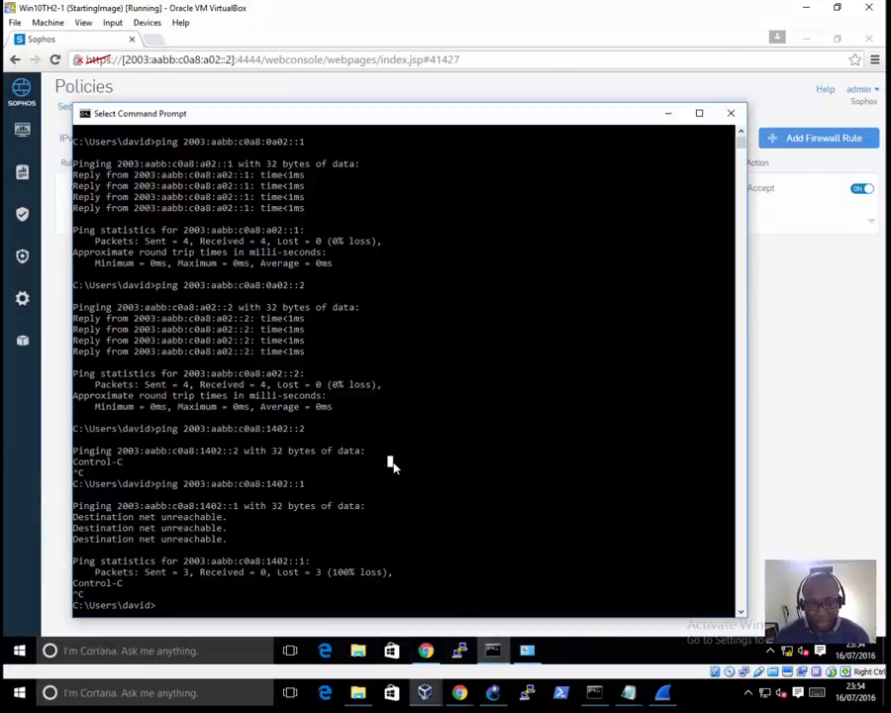
key(Up)
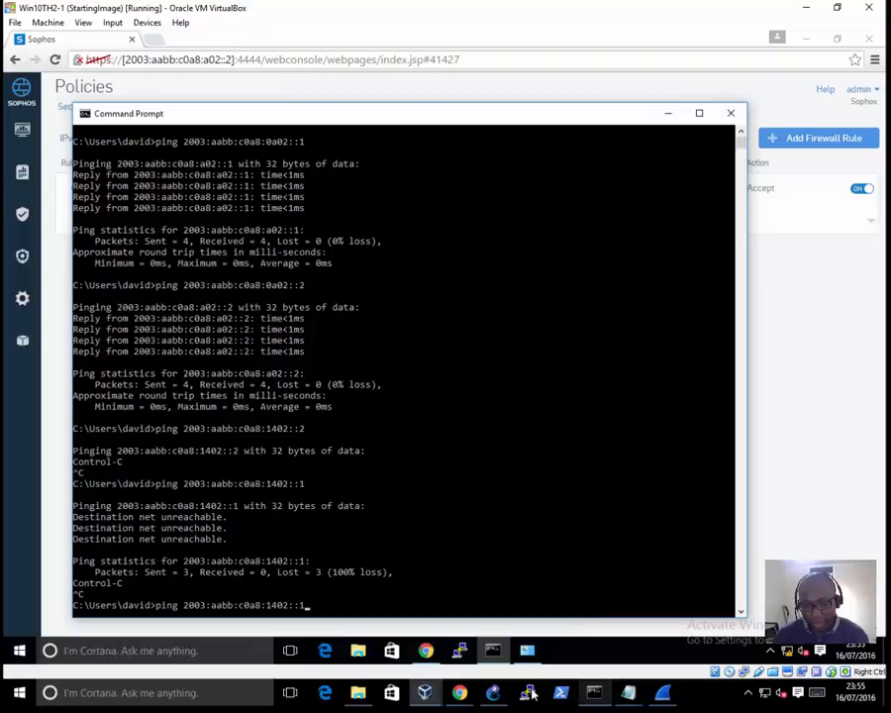
click(494, 695)
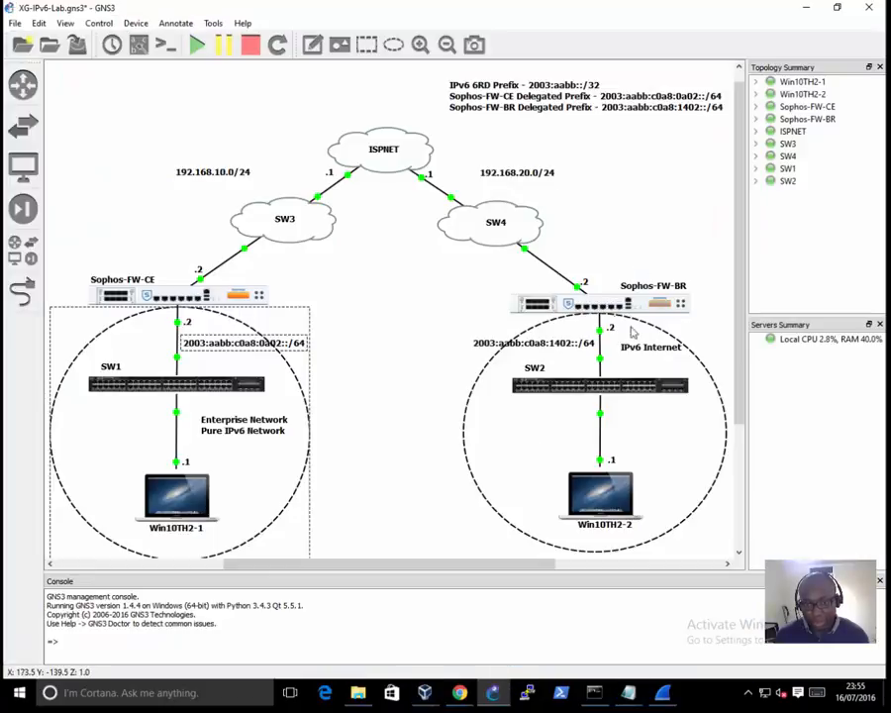
mouse_move(424, 700)
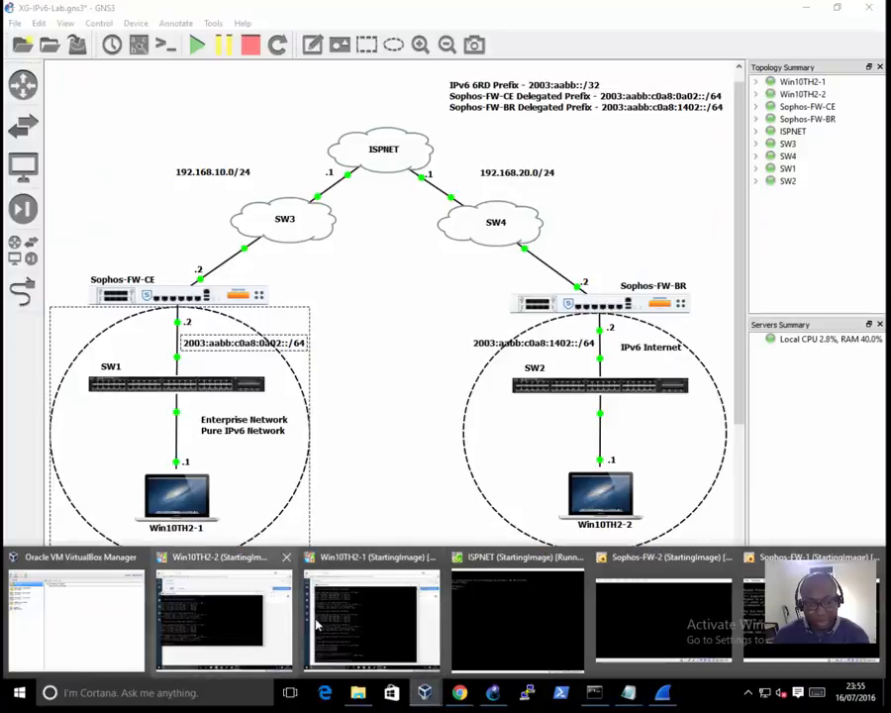
mouse_move(318, 622)
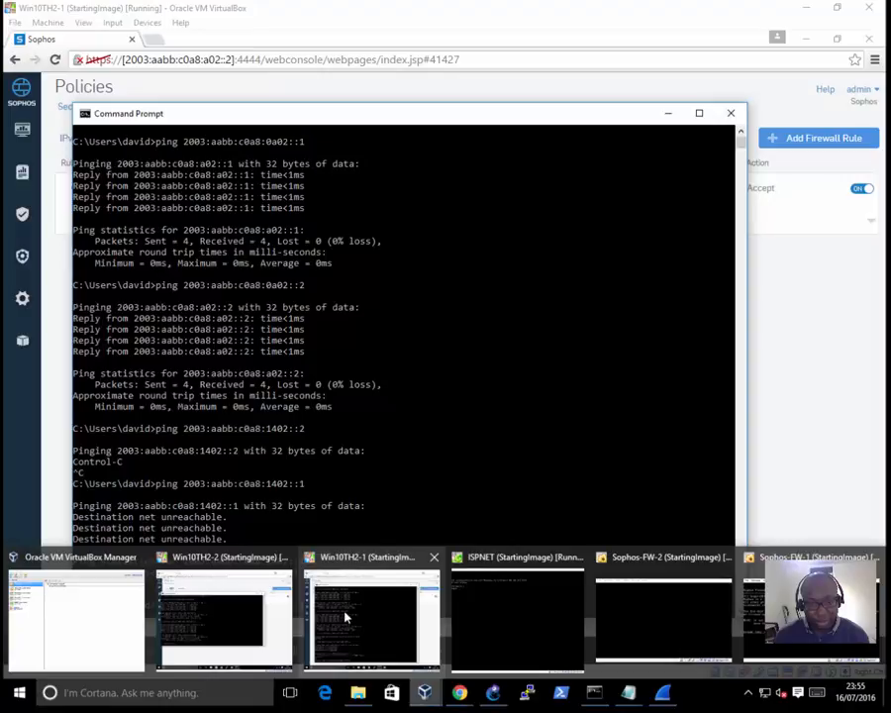
mouse_move(236, 616)
click(334, 568)
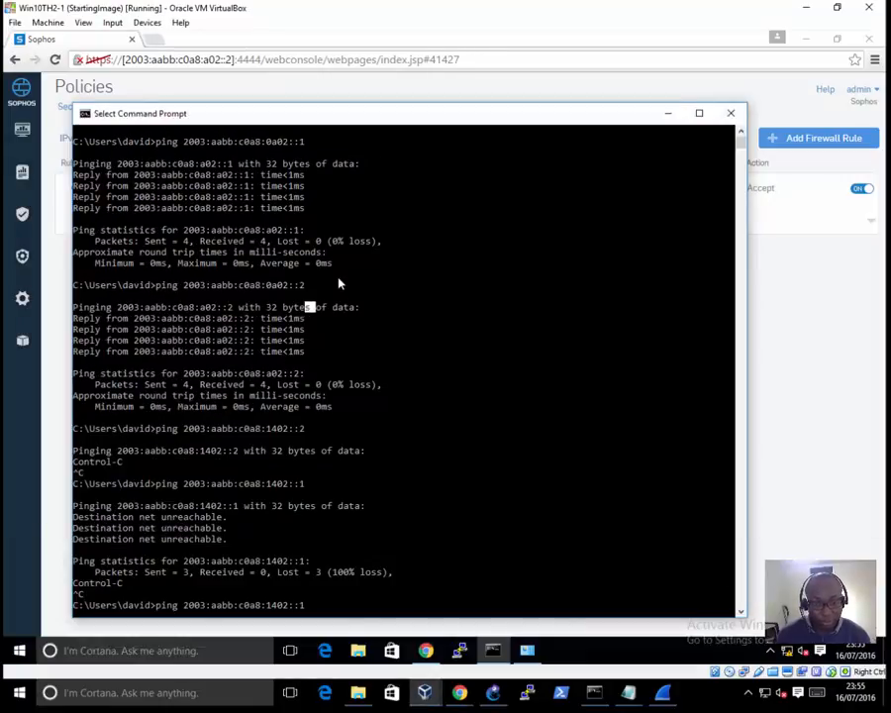
key(Escape)
key(Return)
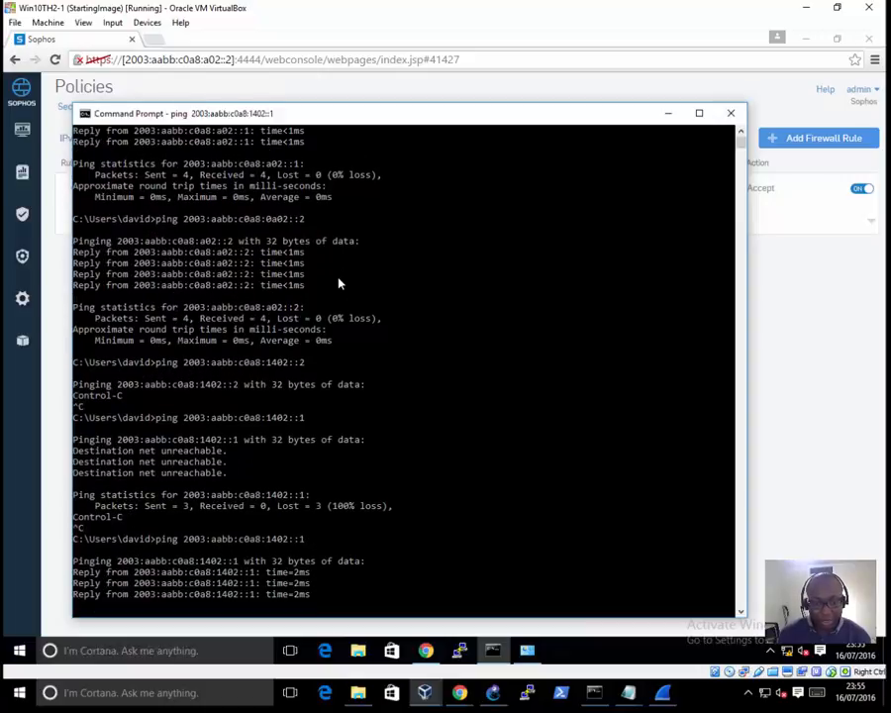
Step: Ping 2003:aabb:c0a8:1402::2 from Win10TH2-1, and examine the ICMPv6 packet list and details in Wireshark
key(Up)
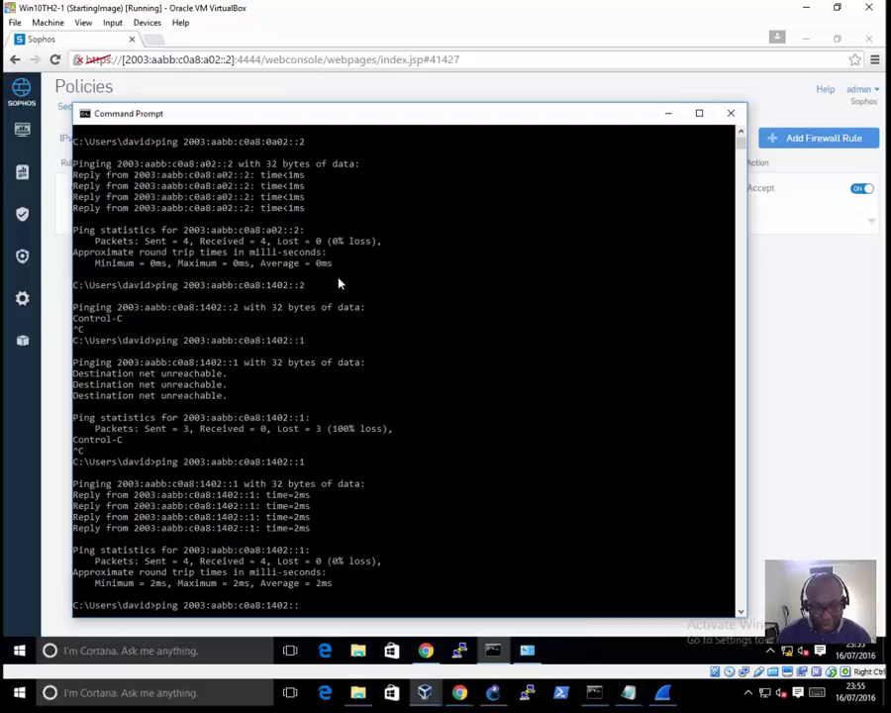
key(Return)
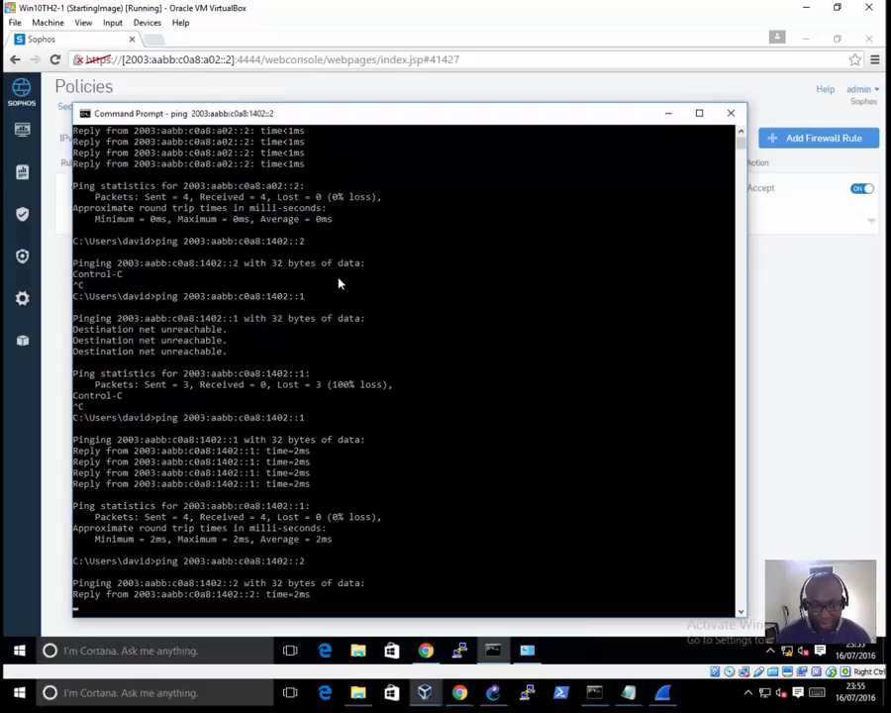
click(666, 698)
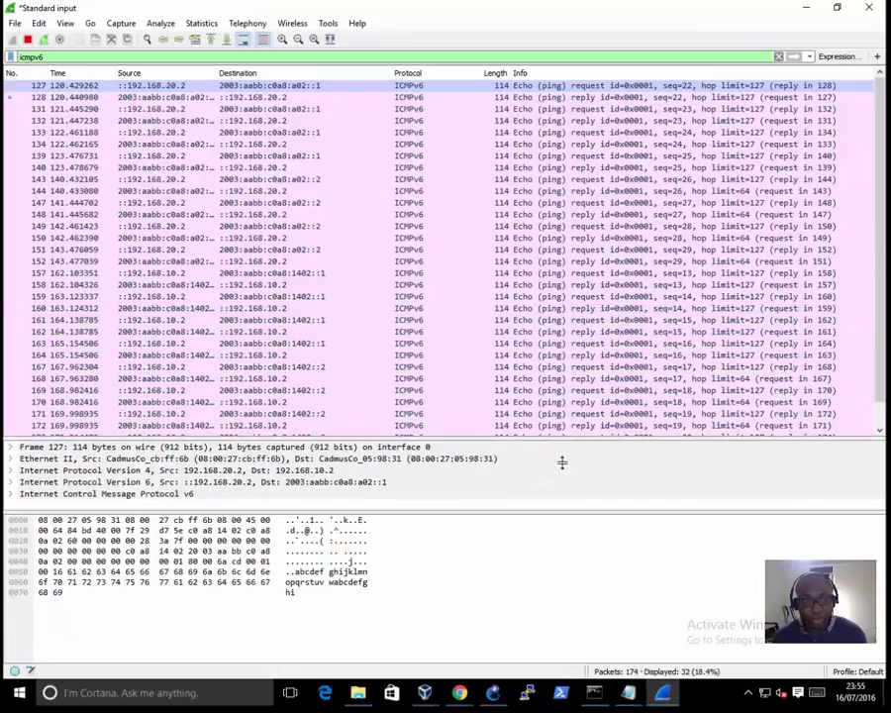
drag(561, 463, 585, 520)
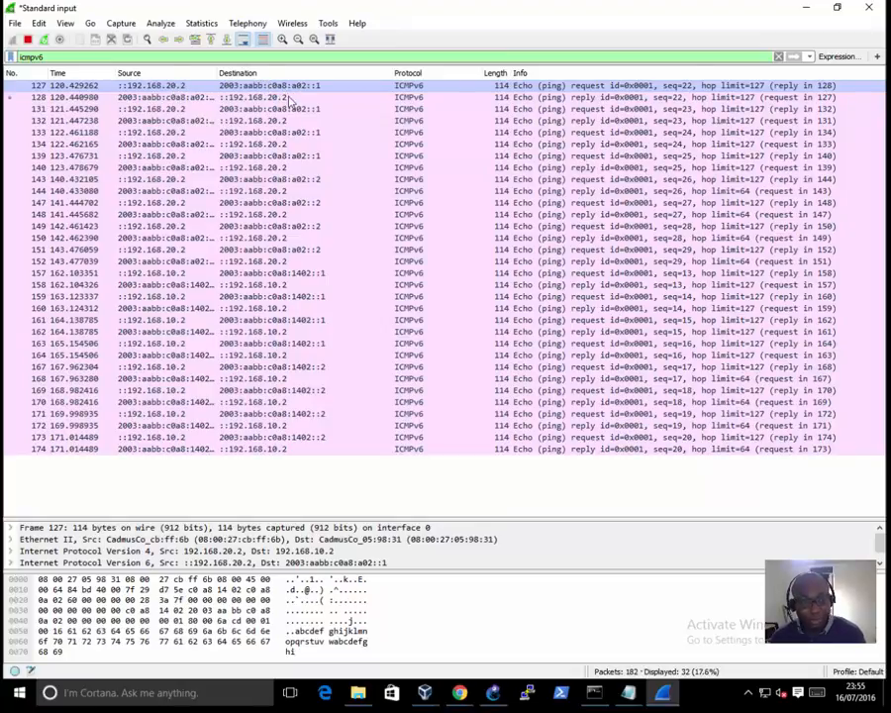
drag(75, 516, 99, 423)
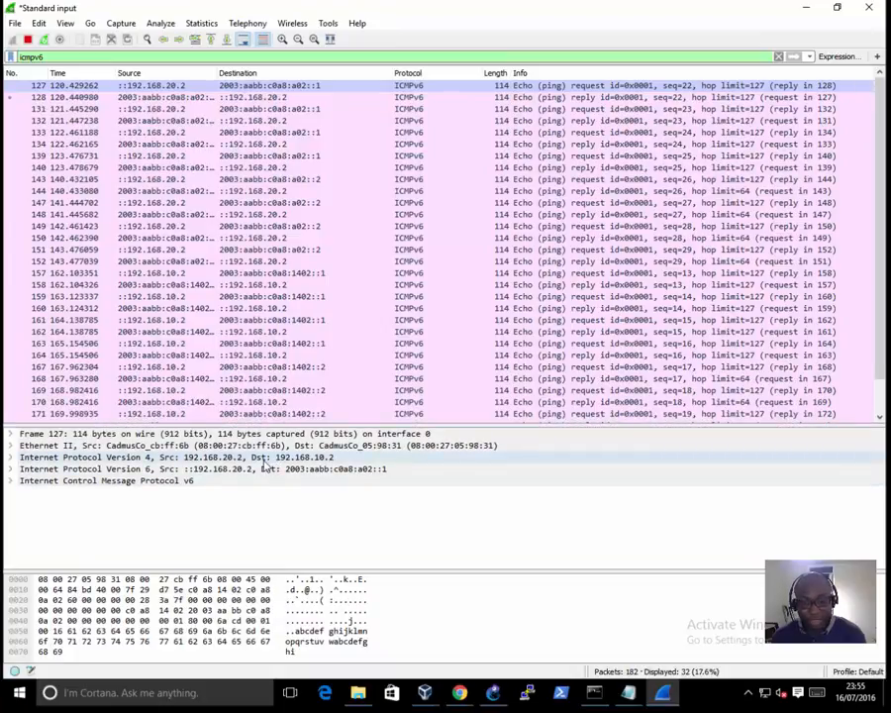
Step: Compare the delegated prefixes in GNS3 with Wireshark packet 127, and inspect its outer IPv4 header
click(490, 694)
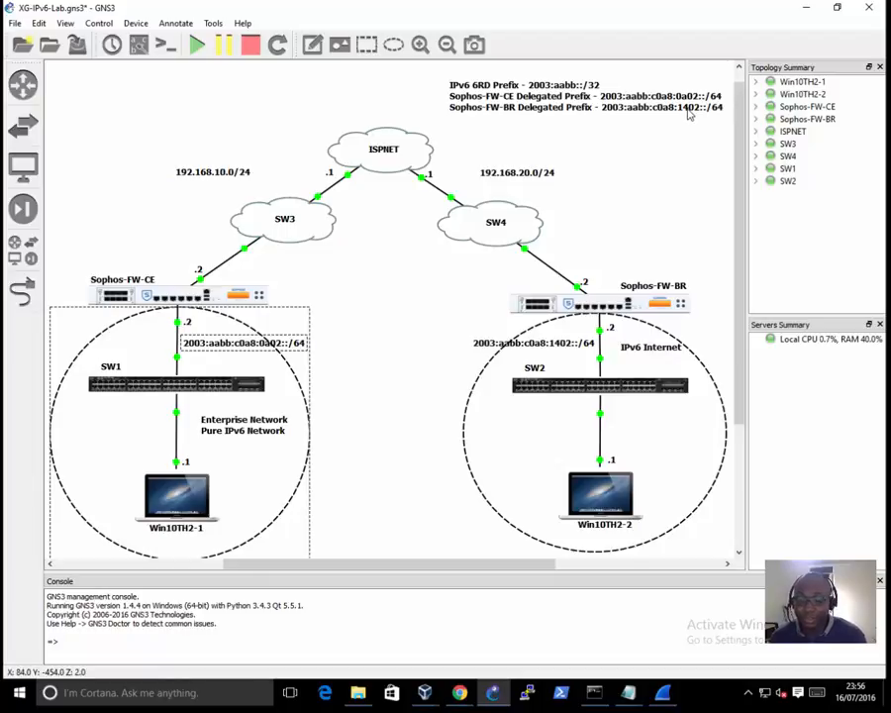
click(663, 693)
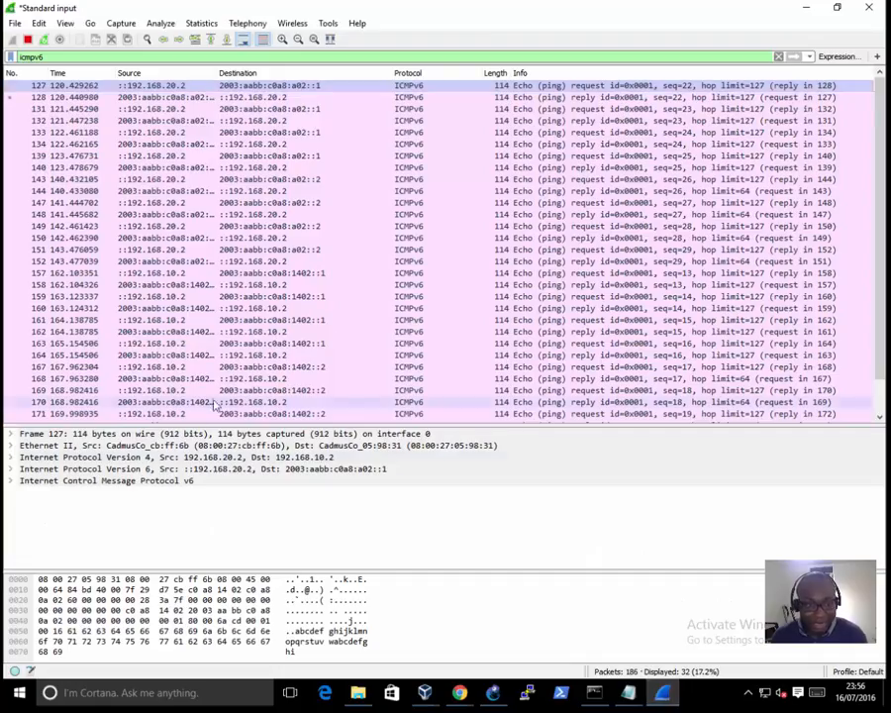
click(13, 459)
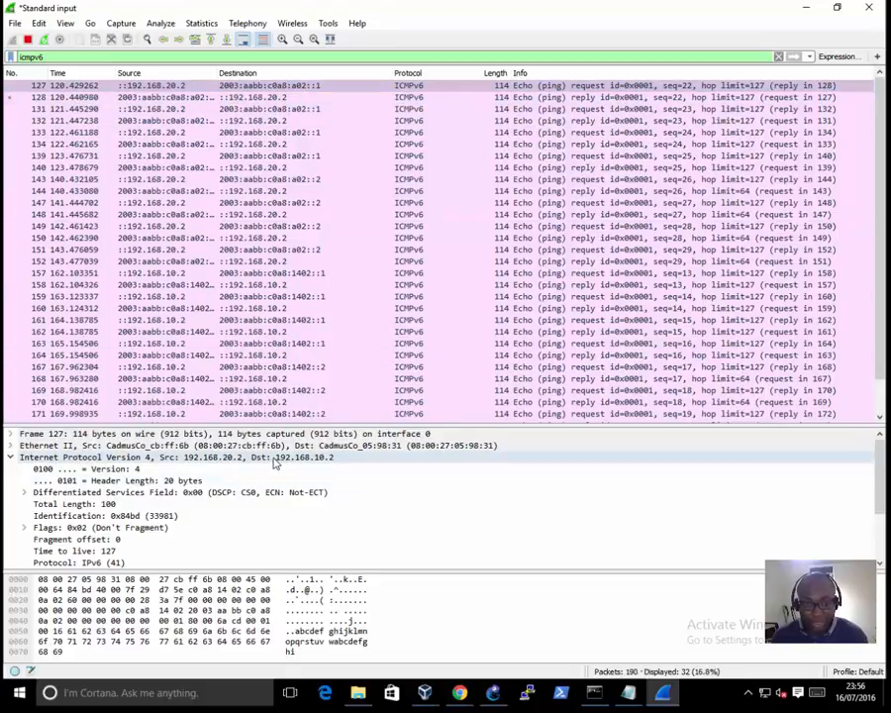
click(12, 460)
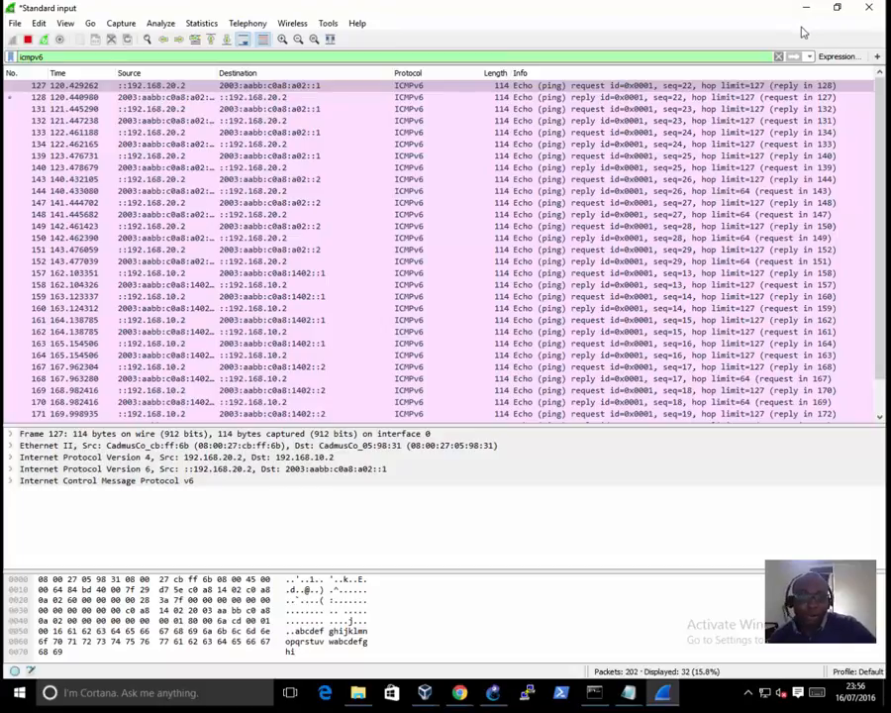
mouse_move(485, 5)
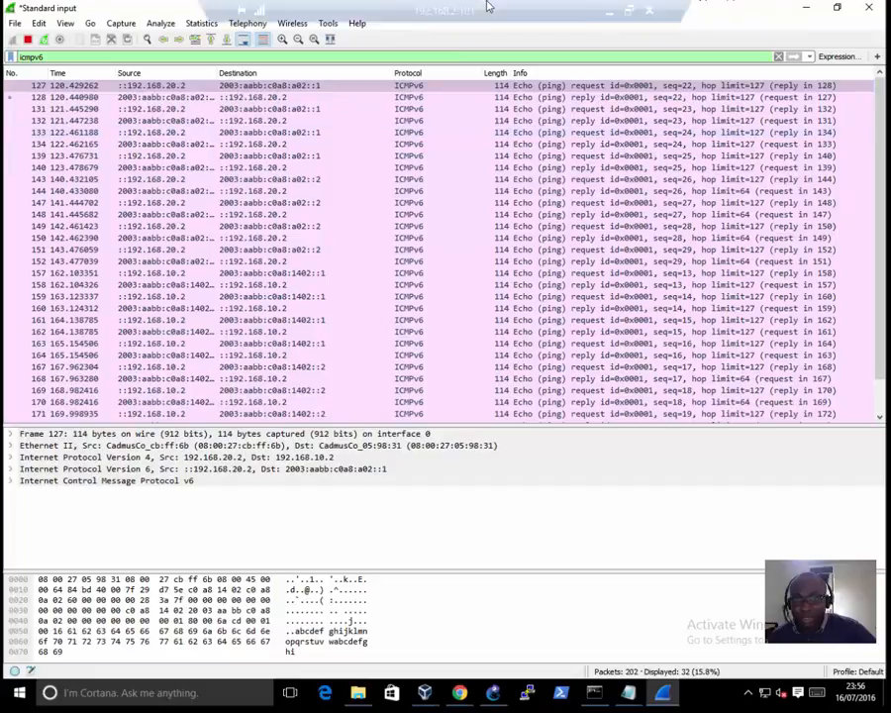